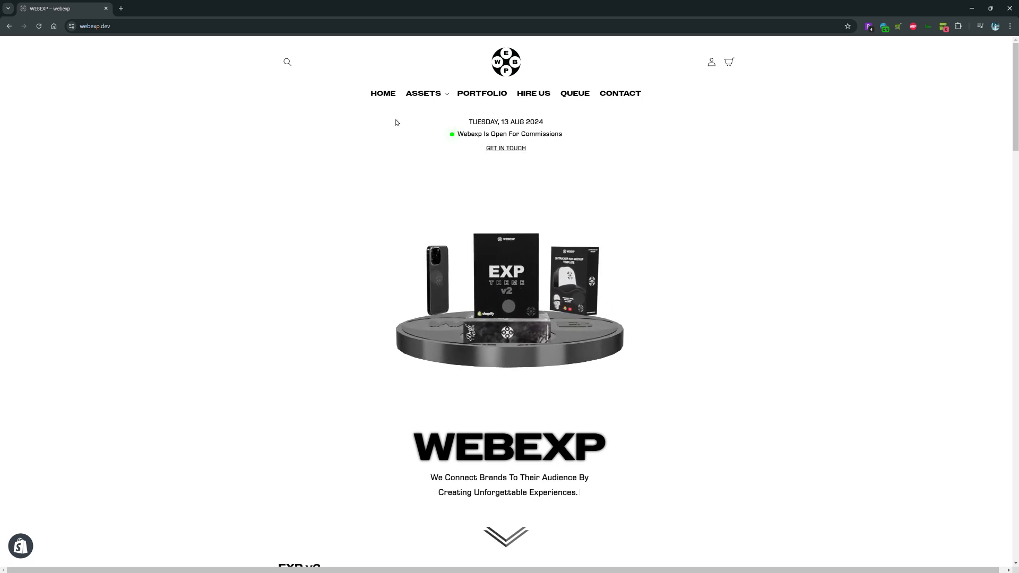
Step: Browse the 3D Assets collection on the webexp.dev store and open the 3D Oversized Hanging Tee Mockup Template
click(435, 99)
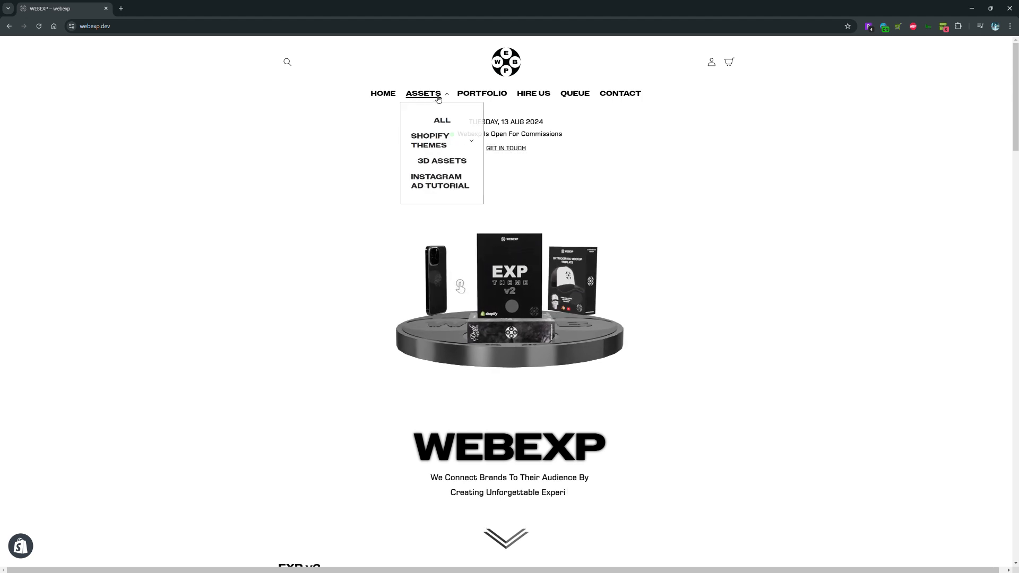
click(442, 163)
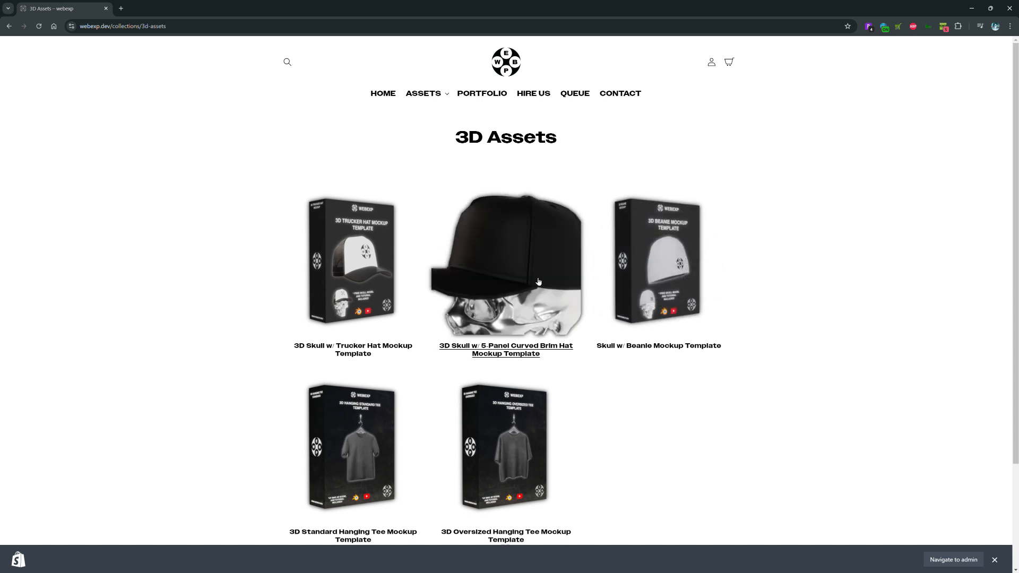
scroll(769, 303, down, 3)
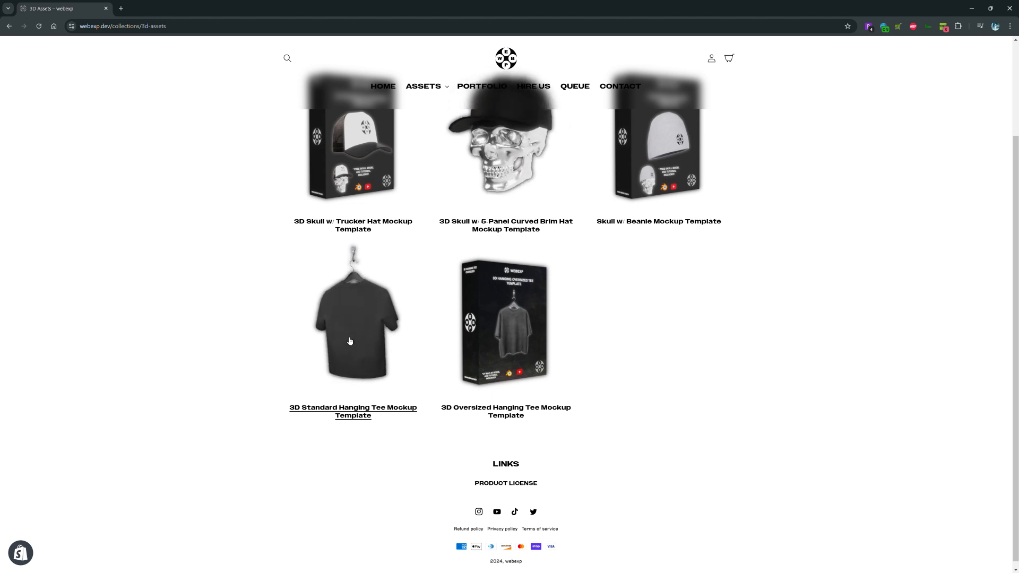
click(495, 318)
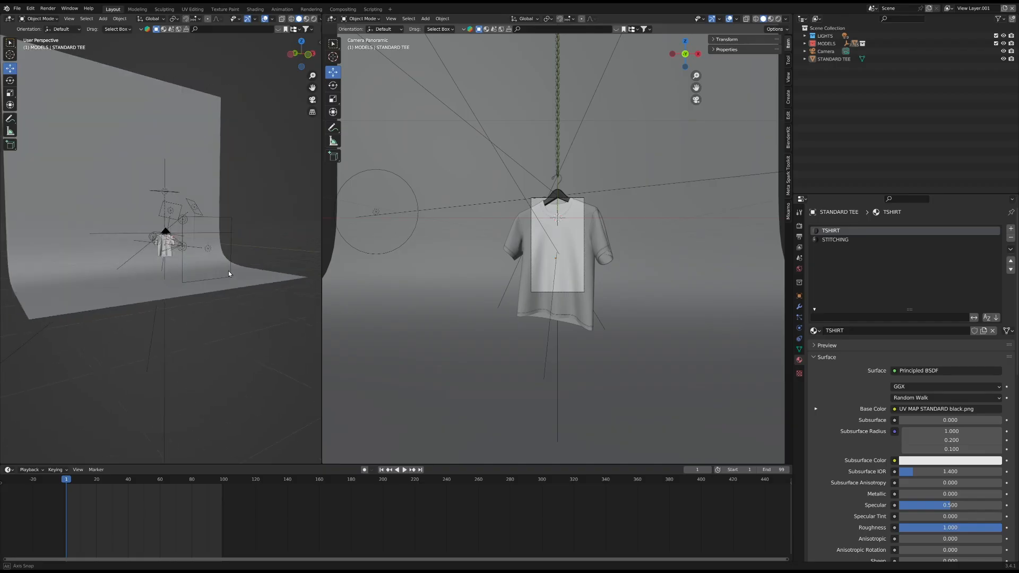
Step: Switch to Blender, set the camera viewport to rendered shading and frame the hanging t-shirt
middle_drag(228, 270, 193, 272)
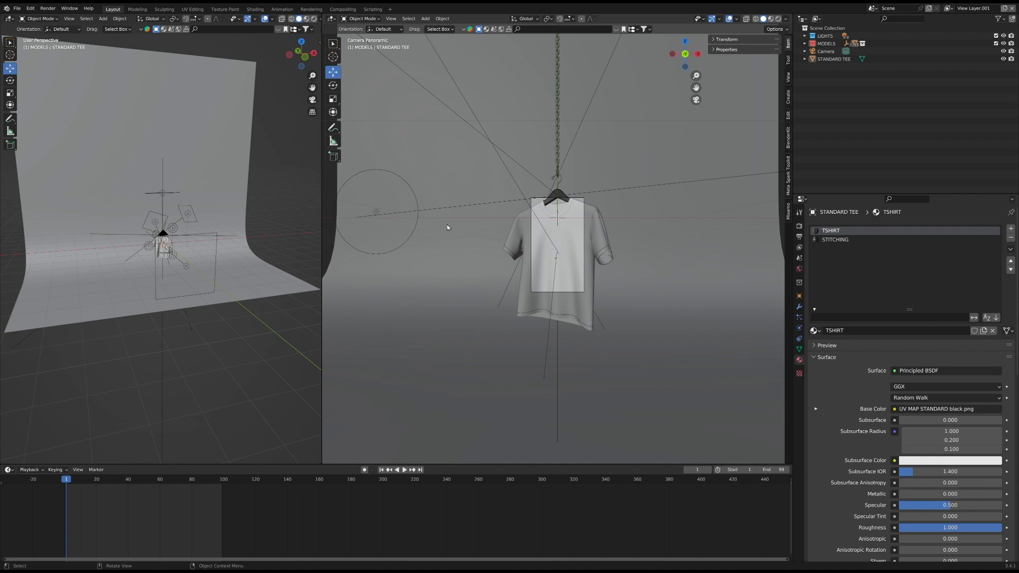
click(777, 20)
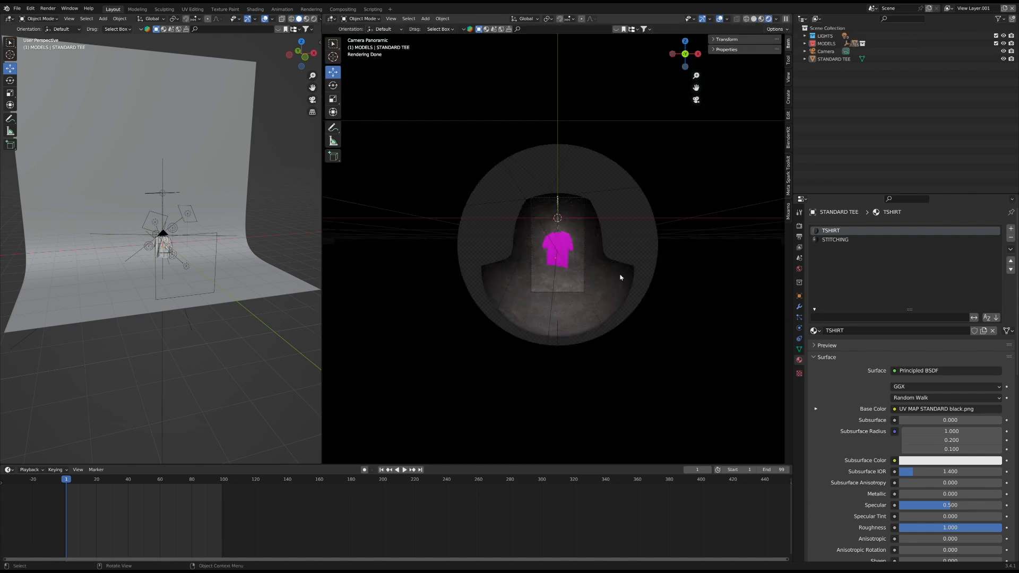
scroll(620, 277, up, 4)
scroll(607, 272, down, 1)
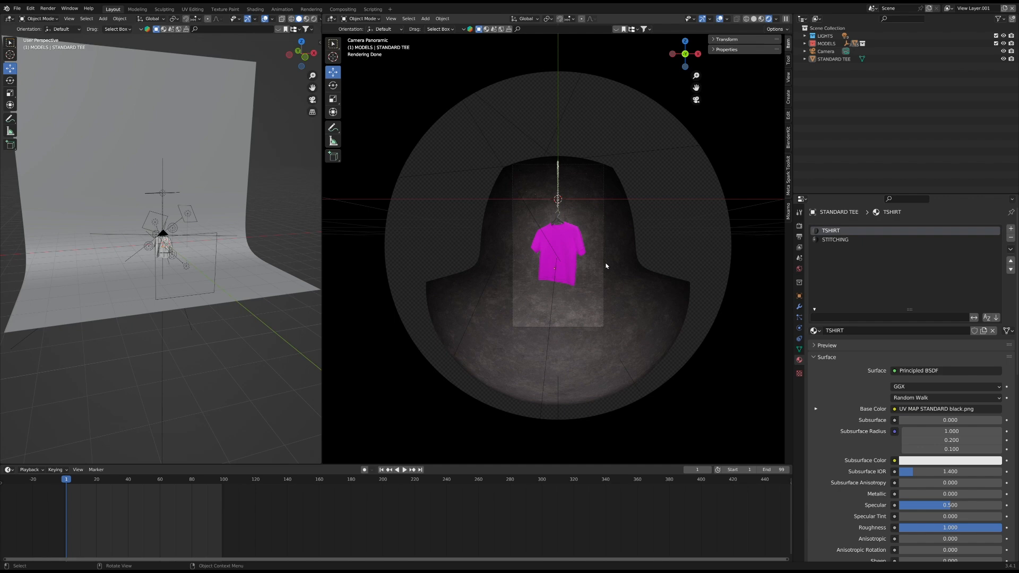
scroll(607, 265, up, 5)
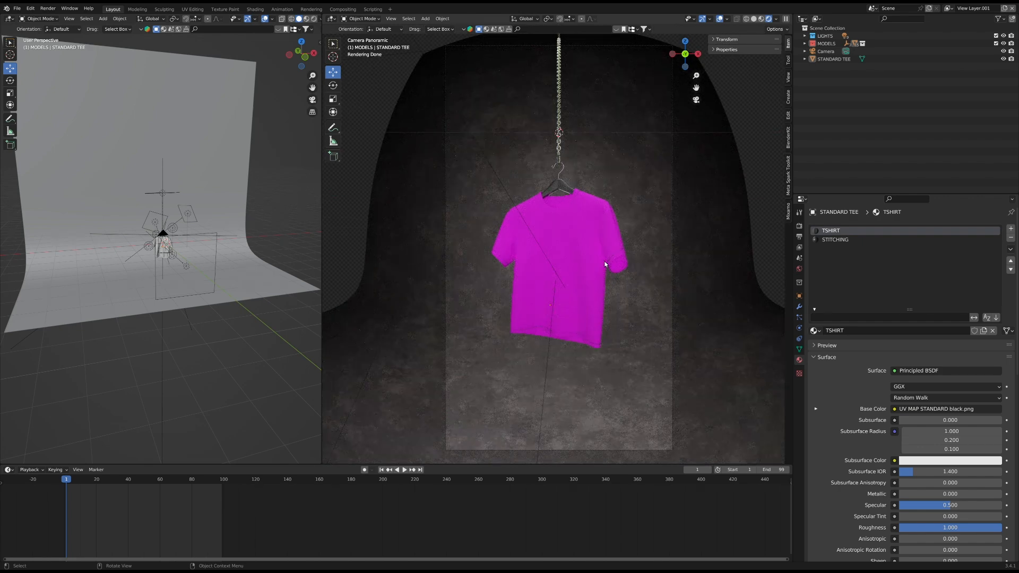
Step: Change the user-perspective viewport to the Shader Editor and start choosing a replacement image for the UV MAP STANDARD black.png texture node
click(12, 21)
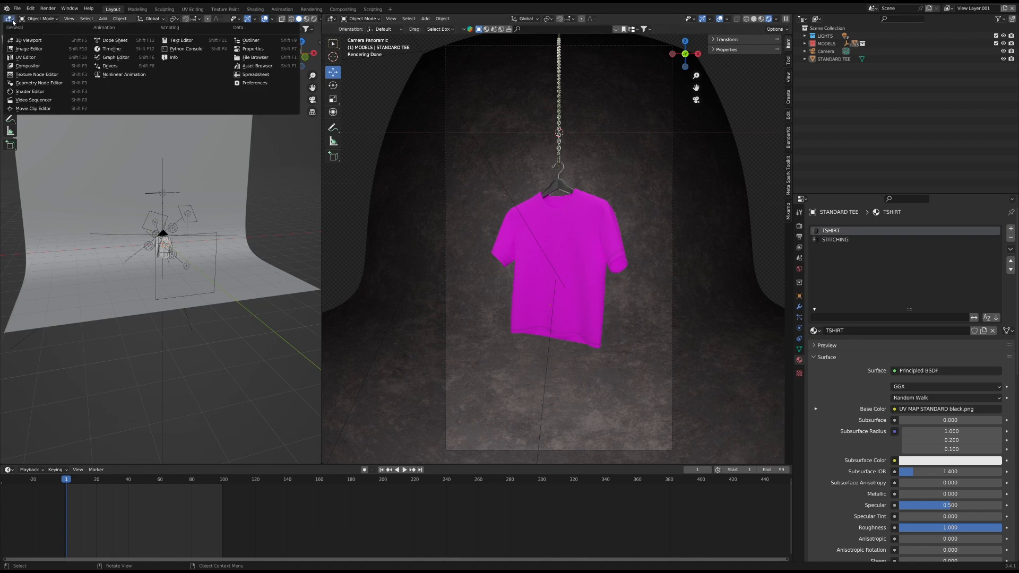
click(28, 91)
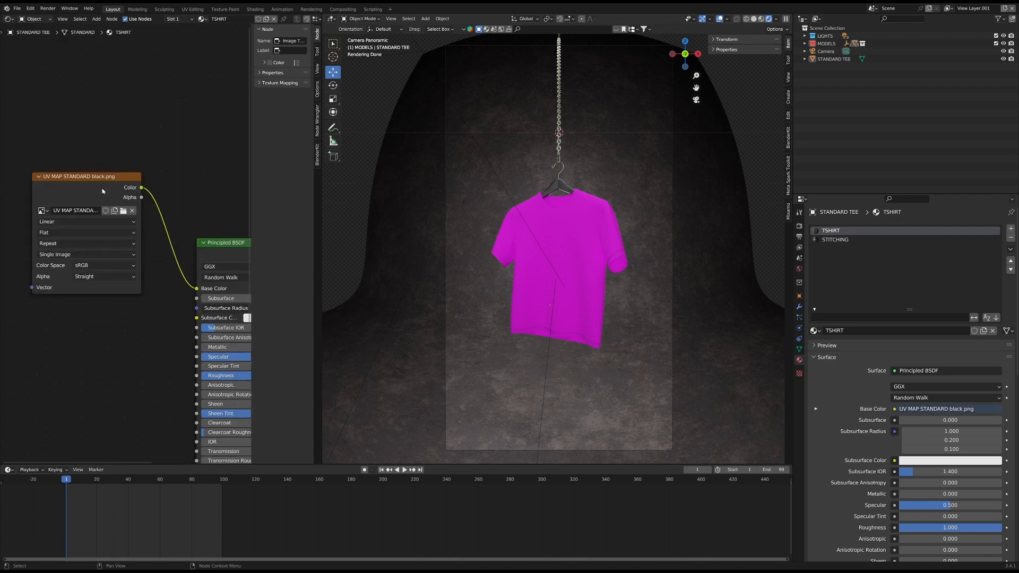
click(123, 212)
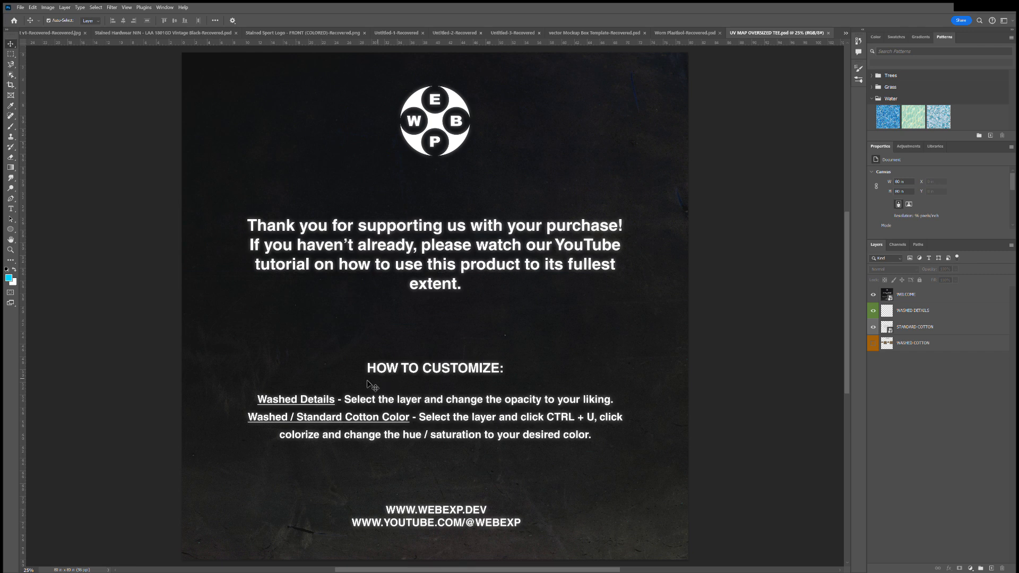
click(195, 385)
click(713, 396)
click(552, 389)
click(840, 456)
click(388, 385)
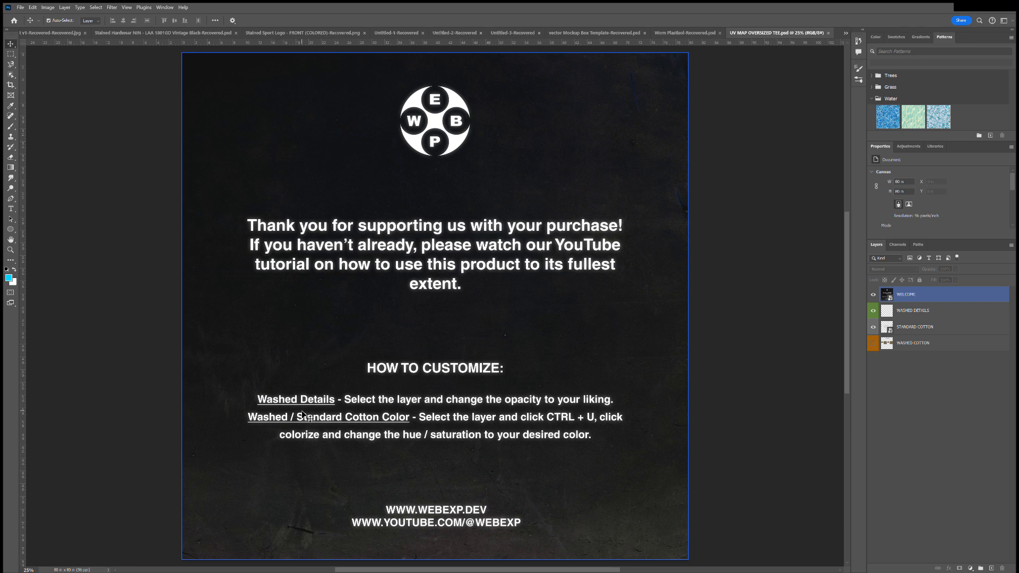
click(711, 397)
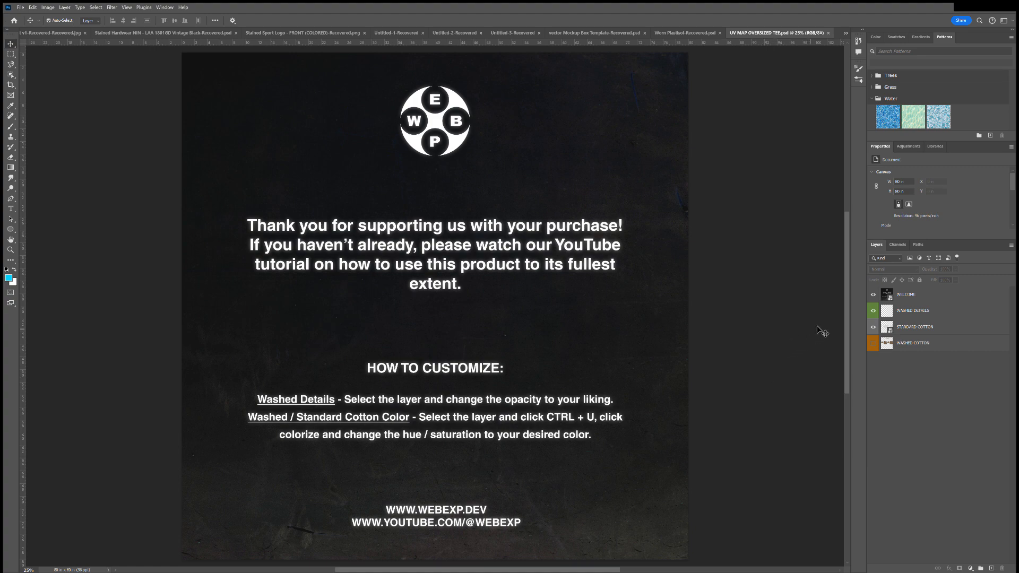
Step: Hide the WELCOME layer of UV MAP OVERSIZED TEE.psd in Photoshop, leaving no layer selected
click(873, 295)
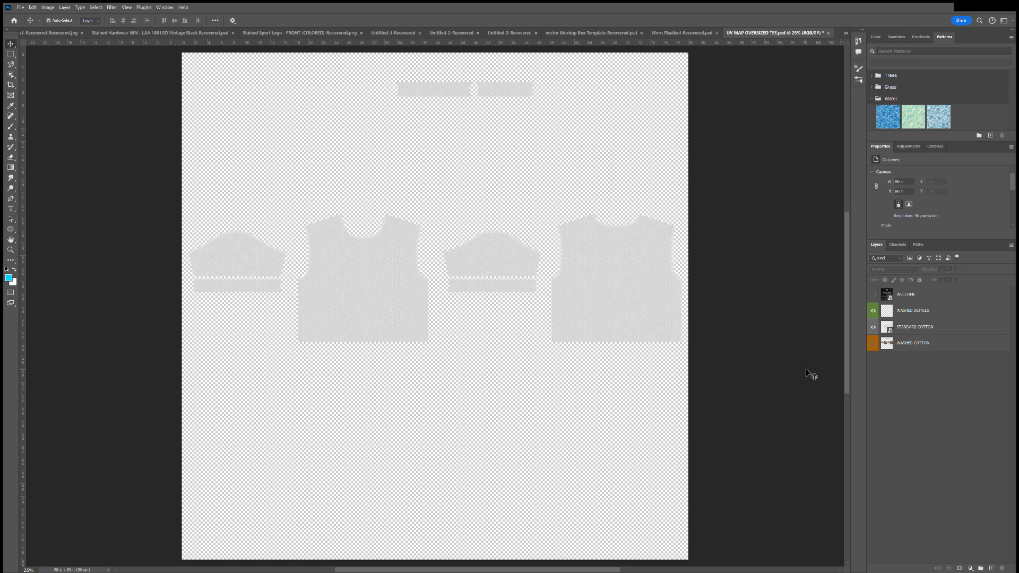
click(921, 328)
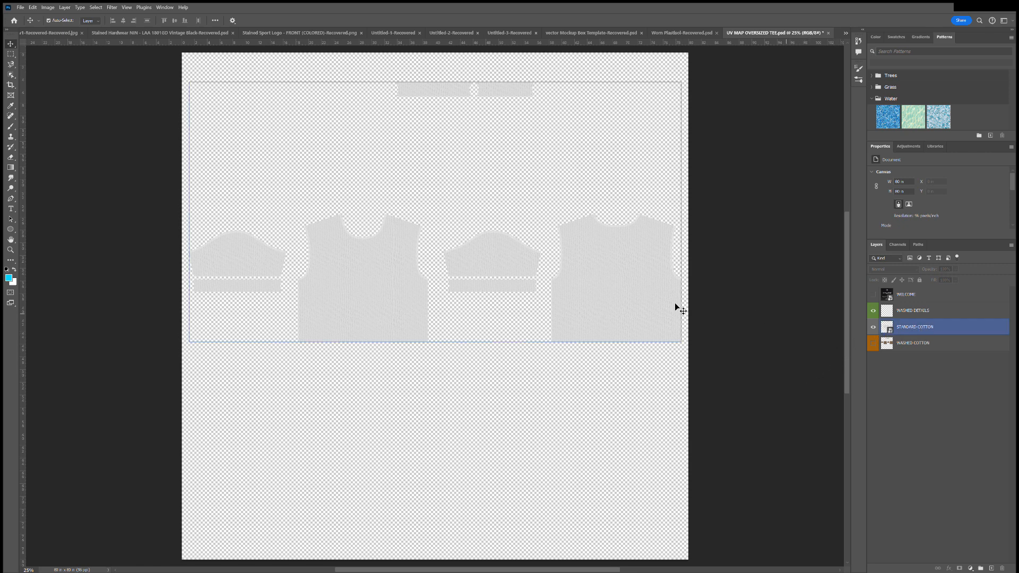
click(692, 341)
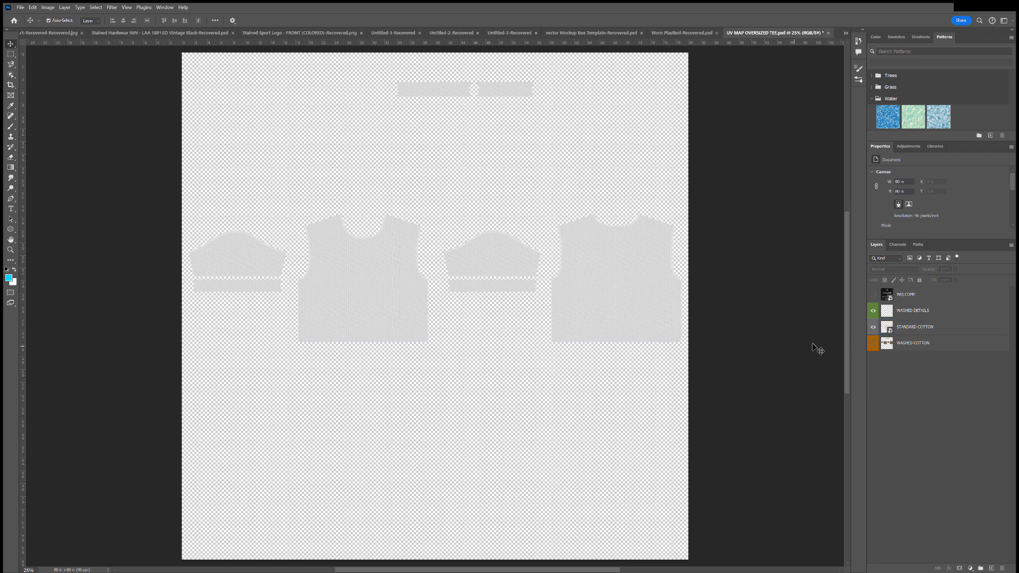
Step: Hide the STANDARD COTTON layer and show WASHED COTTON instead, keeping WASHED DETAILS visible
click(883, 317)
click(872, 316)
click(873, 316)
click(872, 315)
click(873, 327)
click(873, 343)
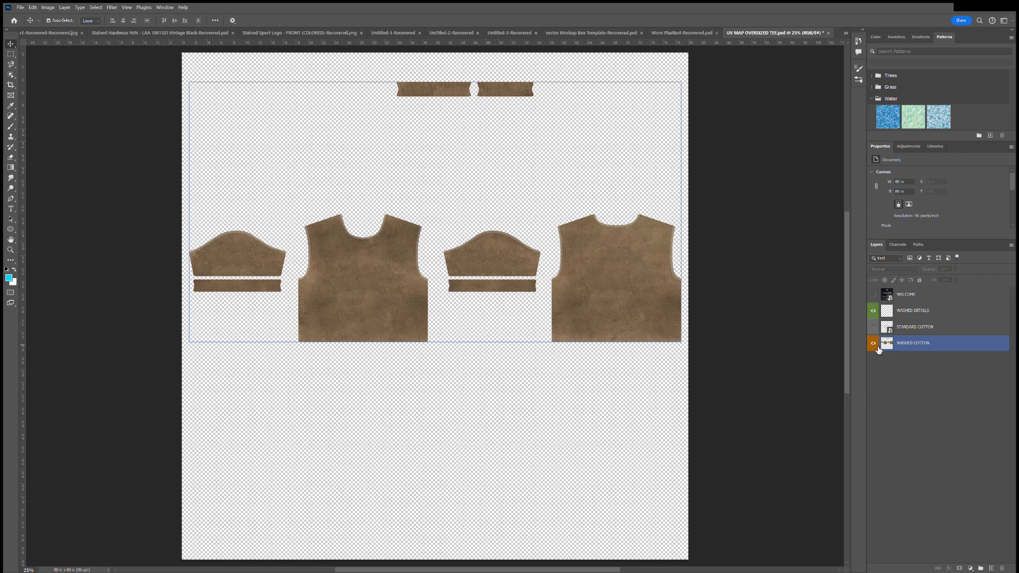
click(753, 300)
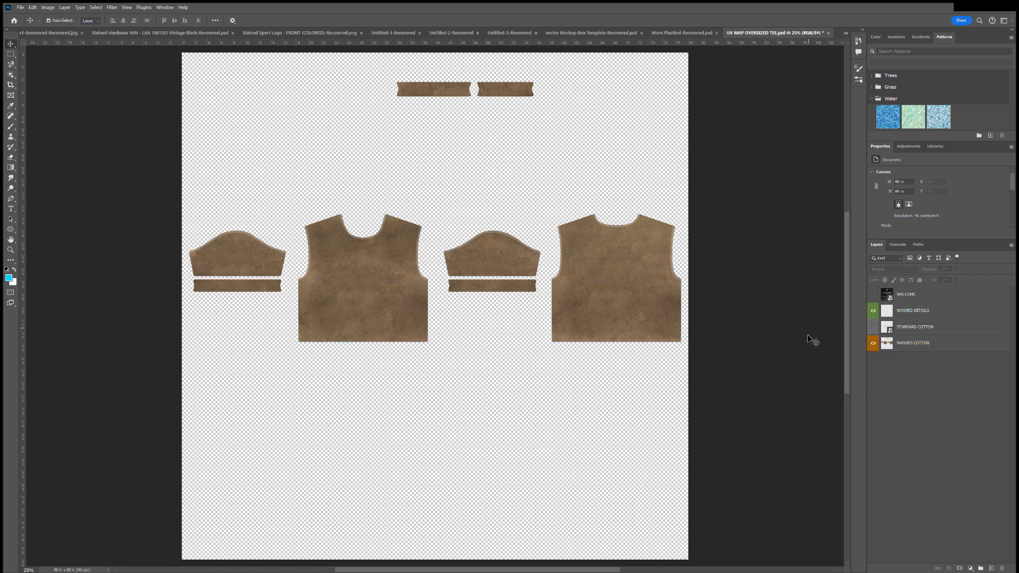
Step: Recolour the WASHED COTTON layer to a dark red with the Hue/Saturation adjustment
click(921, 350)
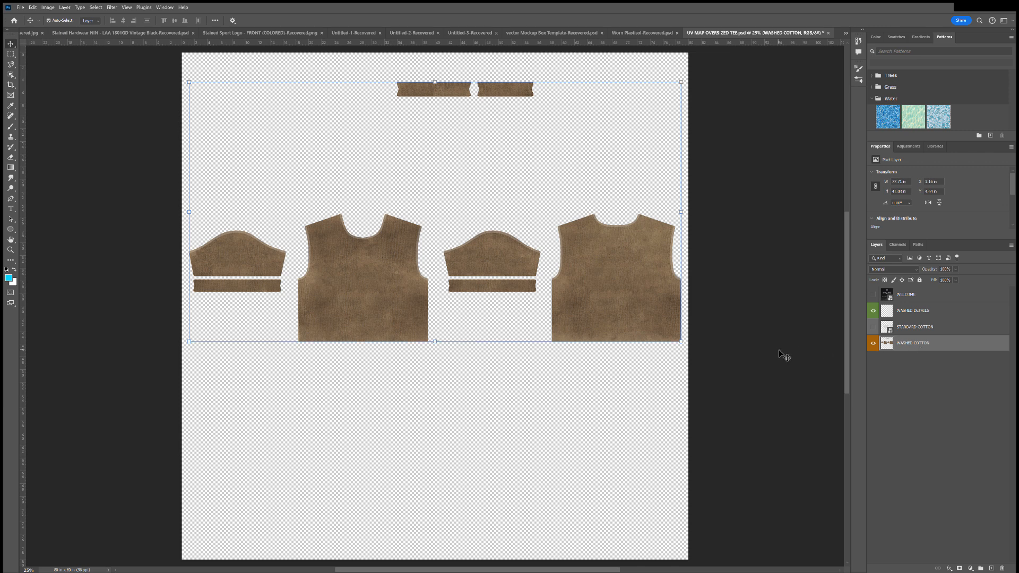
key(i)
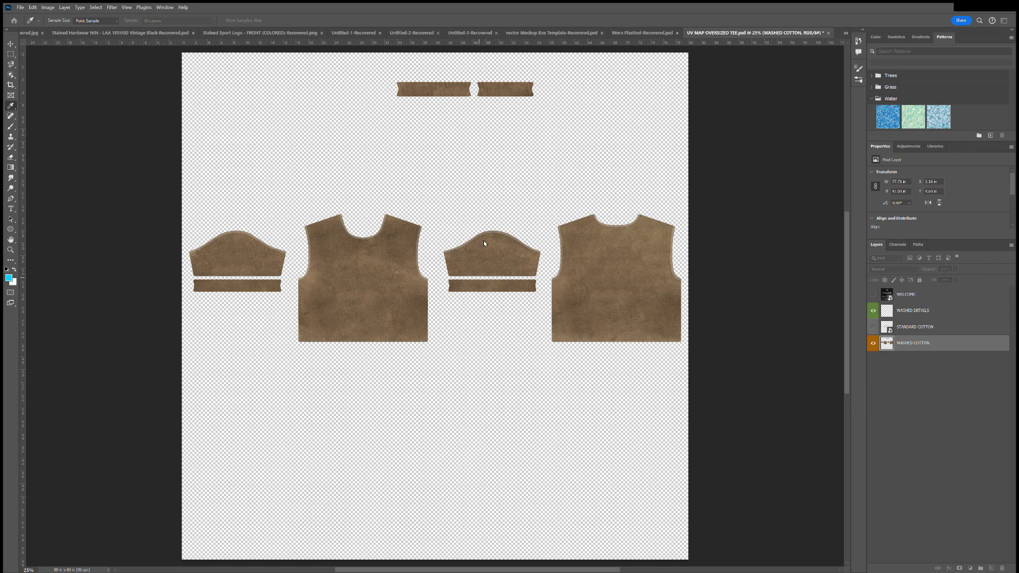
key(ctrl+u)
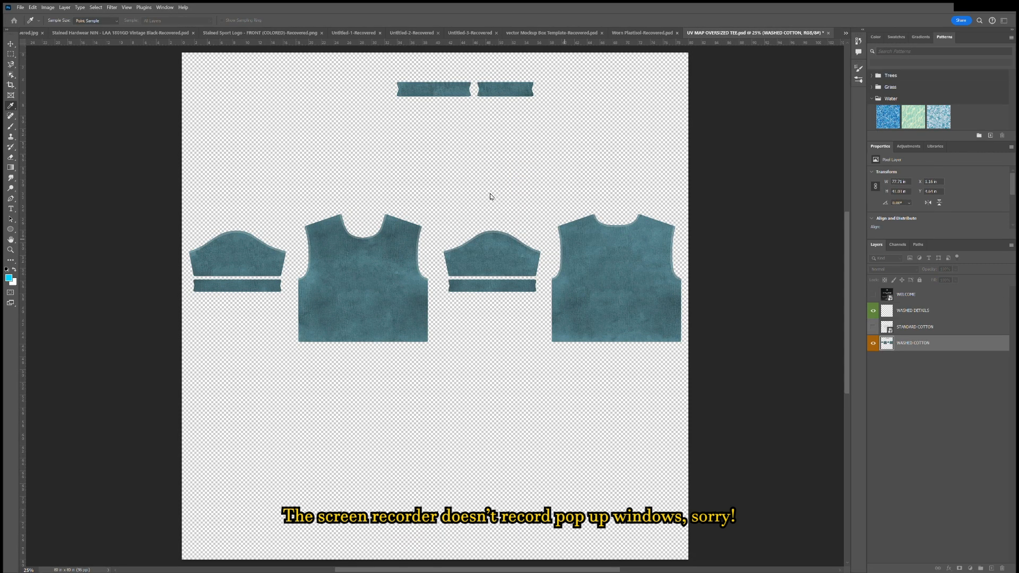
drag(491, 196, 527, 196)
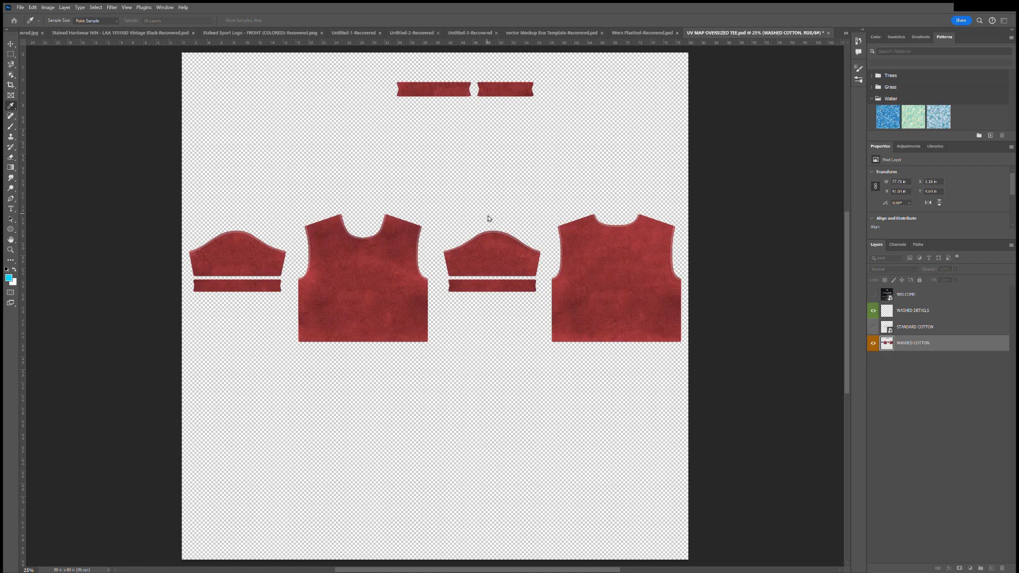
drag(489, 218, 466, 218)
key(v)
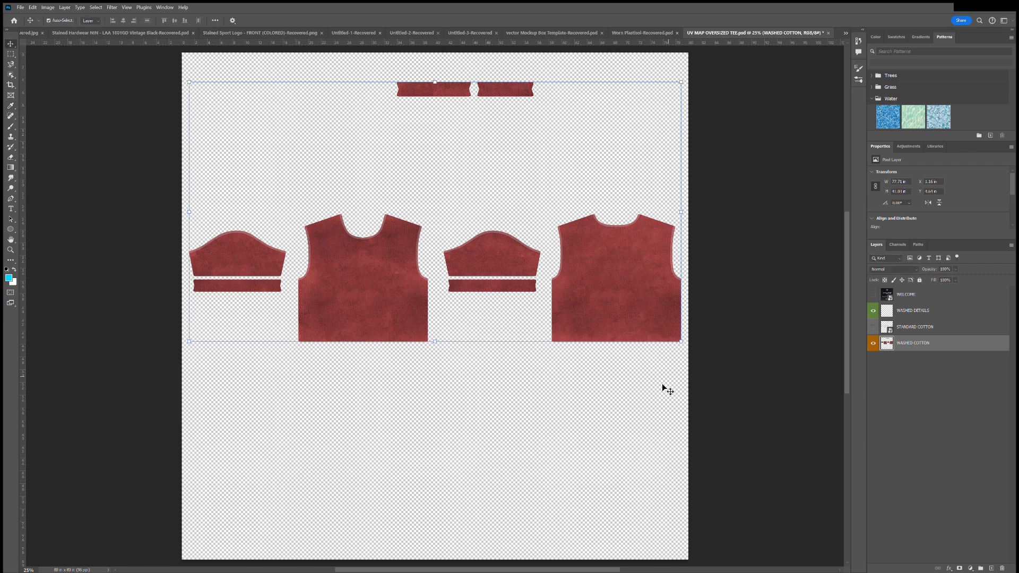
click(666, 390)
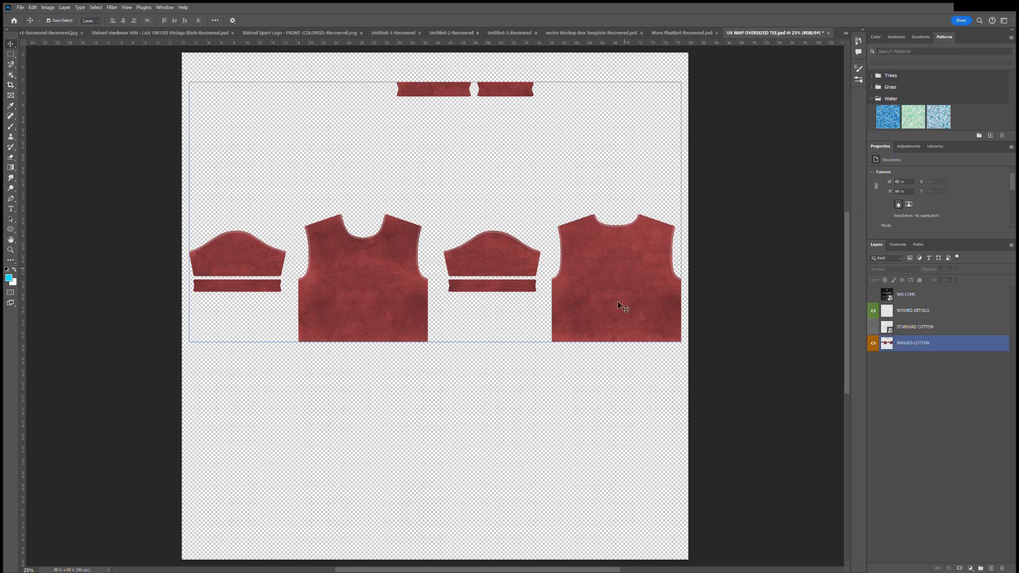
Step: Toggle the WASHED DETAILS layer to compare the faded seam edges, and reduce its opacity to soften them
alt+scroll(424, 275, up, 1)
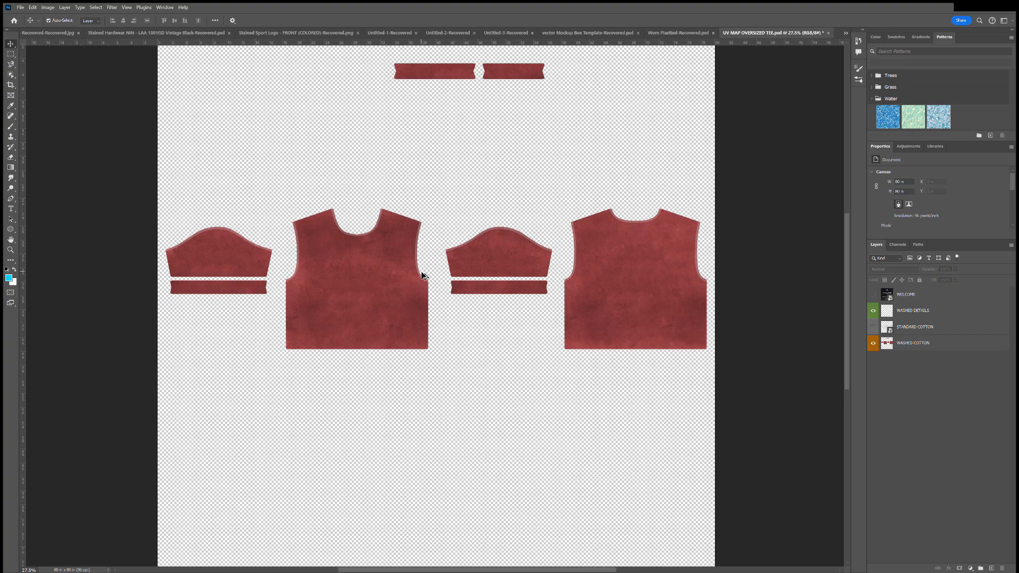
alt+scroll(423, 275, up, 6)
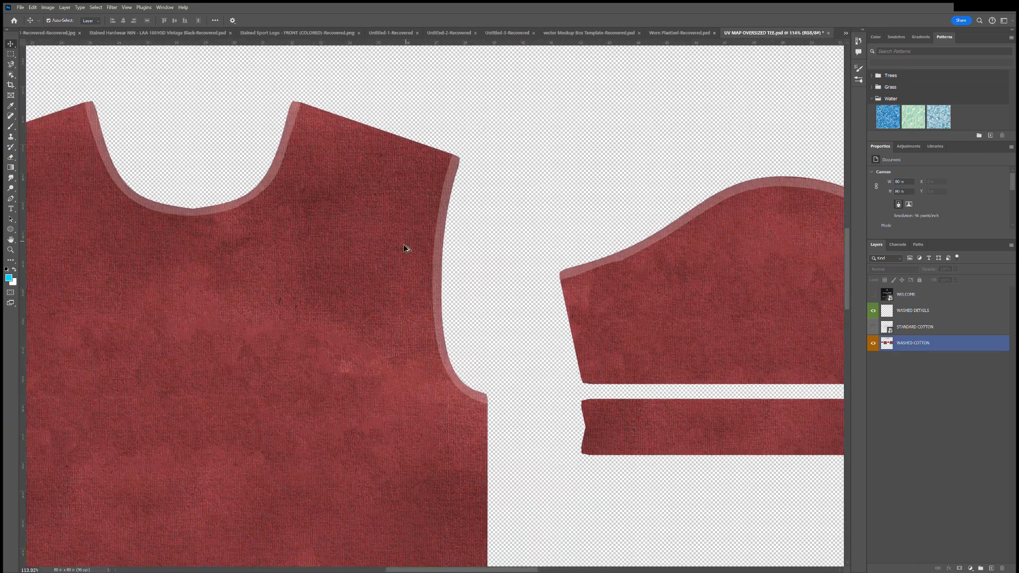
alt+scroll(406, 247, down, 1)
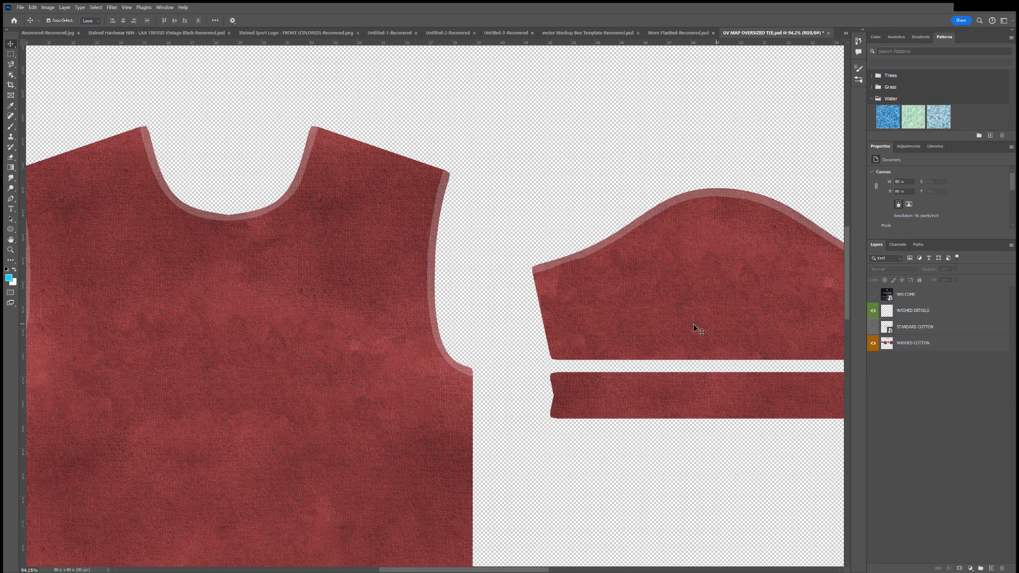
click(874, 313)
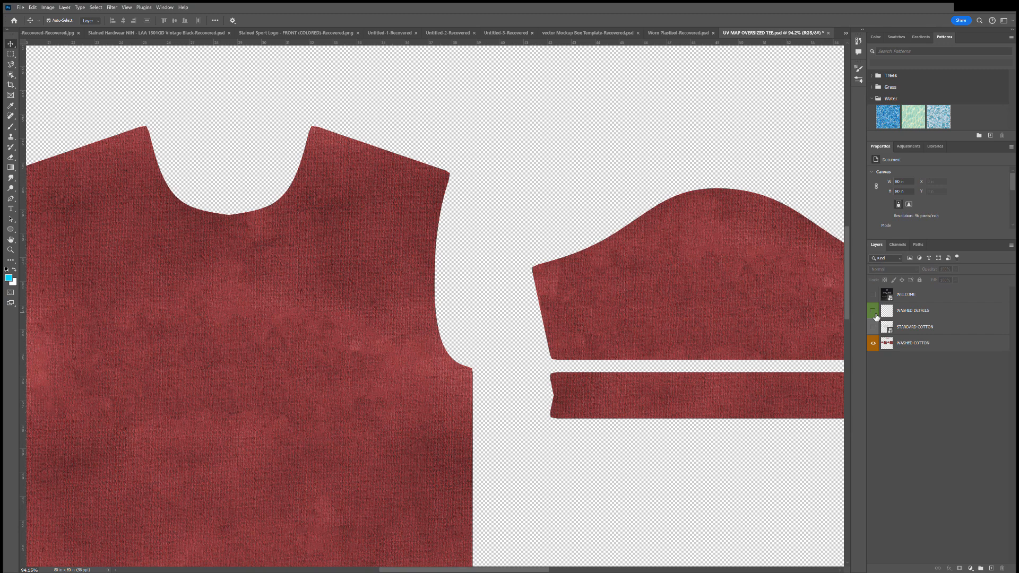
click(908, 313)
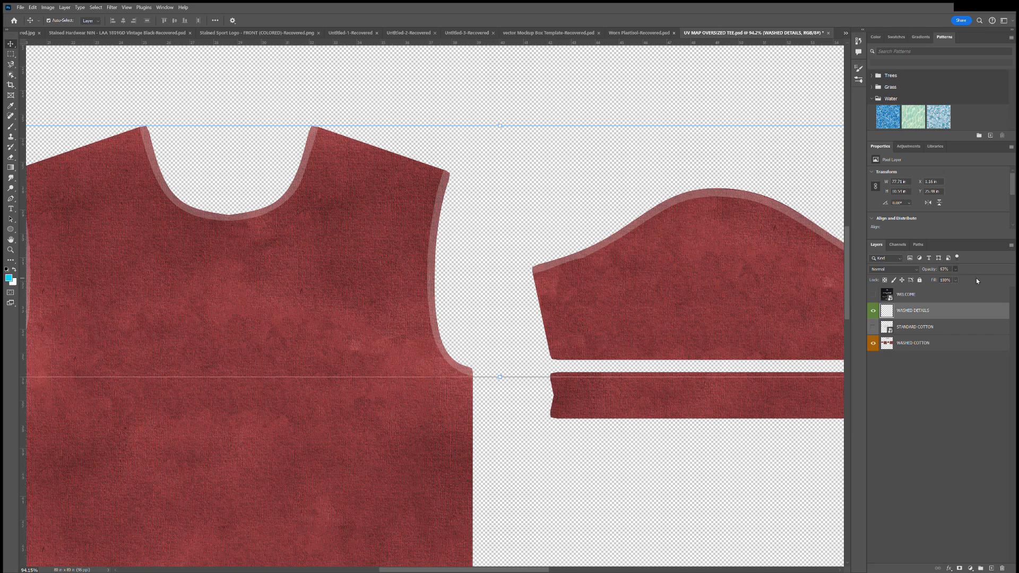
drag(996, 281, 955, 279)
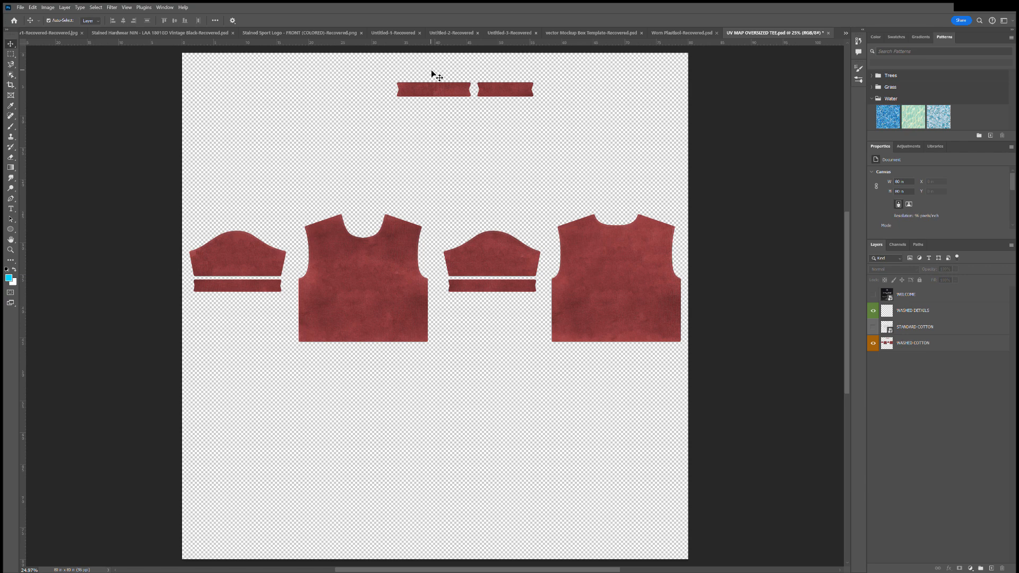
Step: Start exporting the recoloured UV map with Export As
click(20, 7)
mouse_move(30, 140)
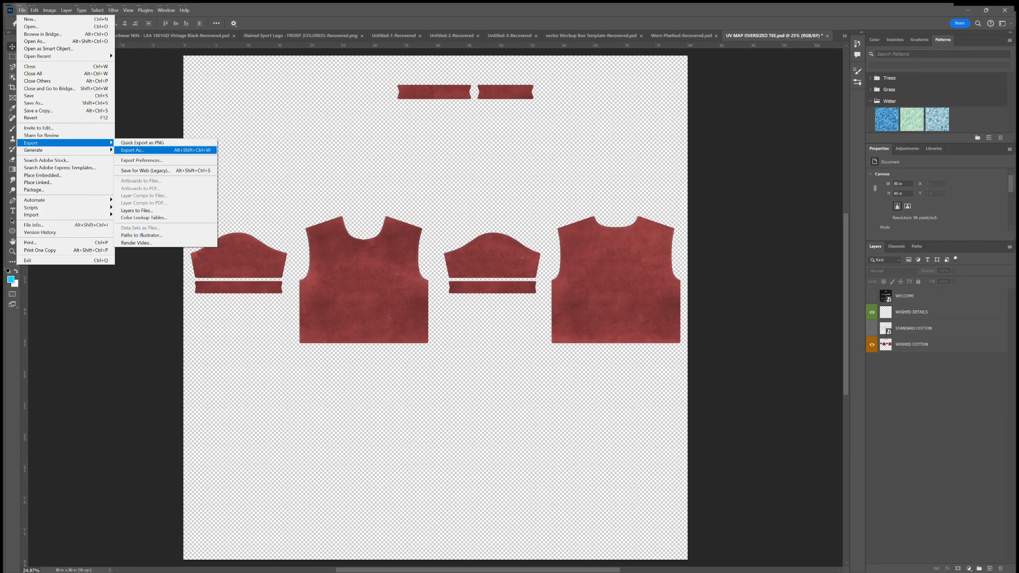
click(132, 150)
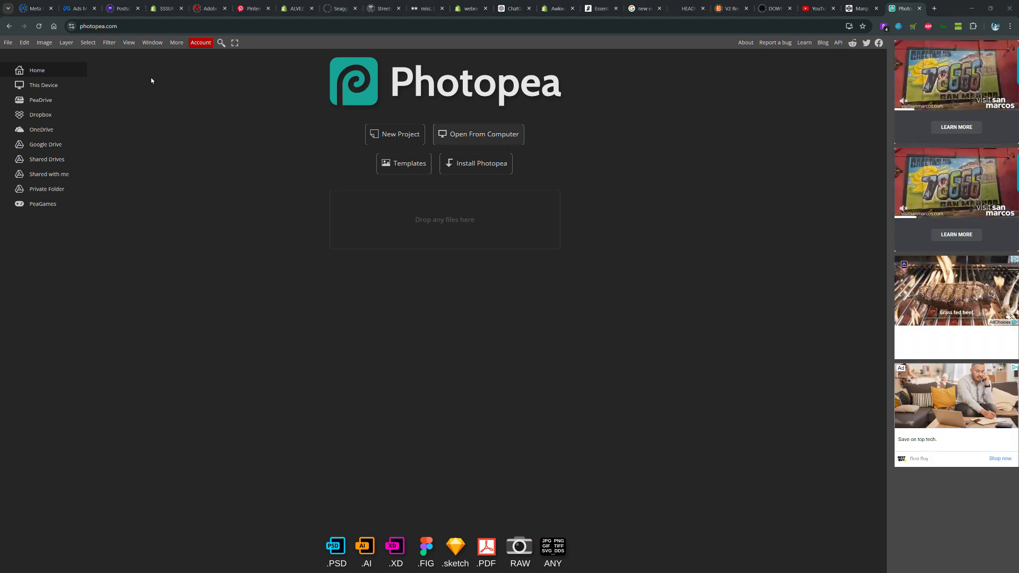
Step: Open the UV MAP OVERSIZED TEE STANDARD COTTON image in Photopea
double_click(134, 94)
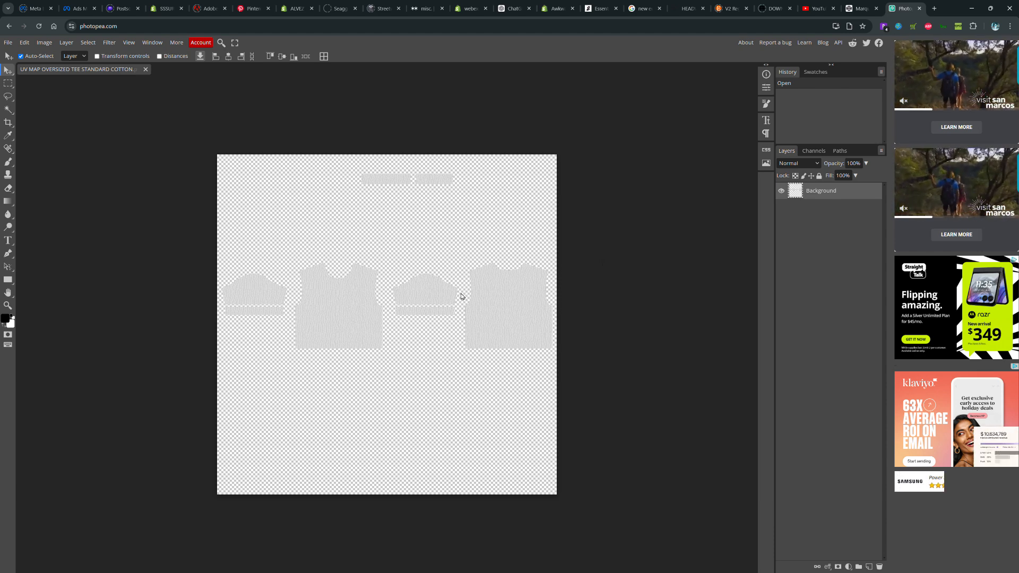
scroll(462, 296, up, 3)
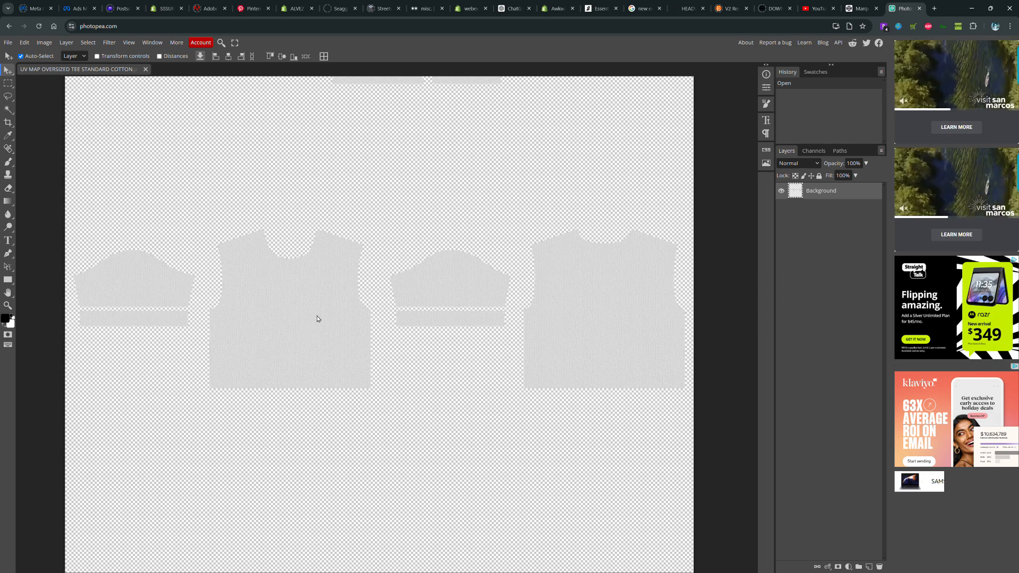
scroll(309, 317, down, 1)
Step: Colorize the UV map pink using Hue/Saturation with Hue -22, Saturation 82 and Lightness -13
key(ctrl+u)
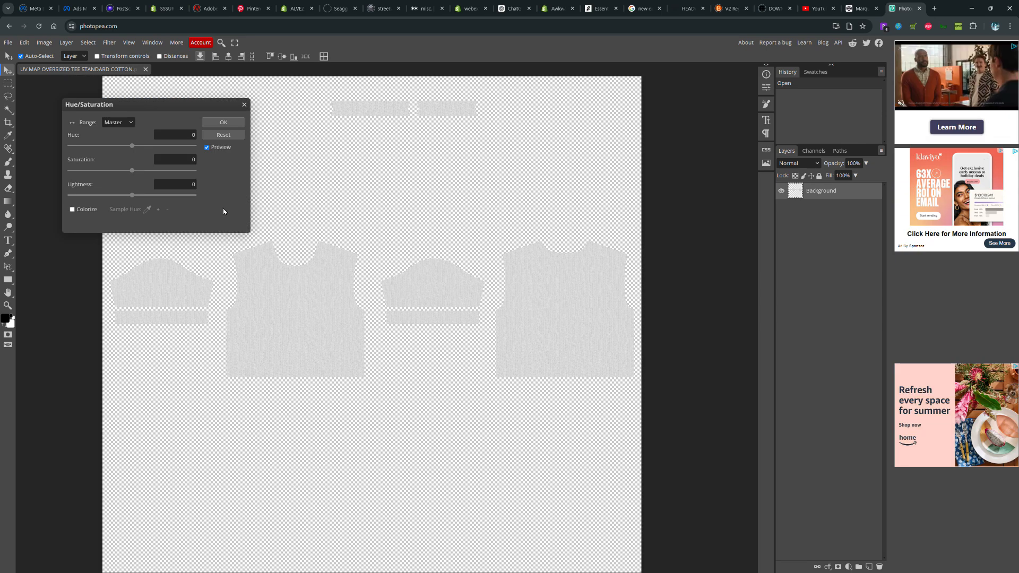
click(72, 209)
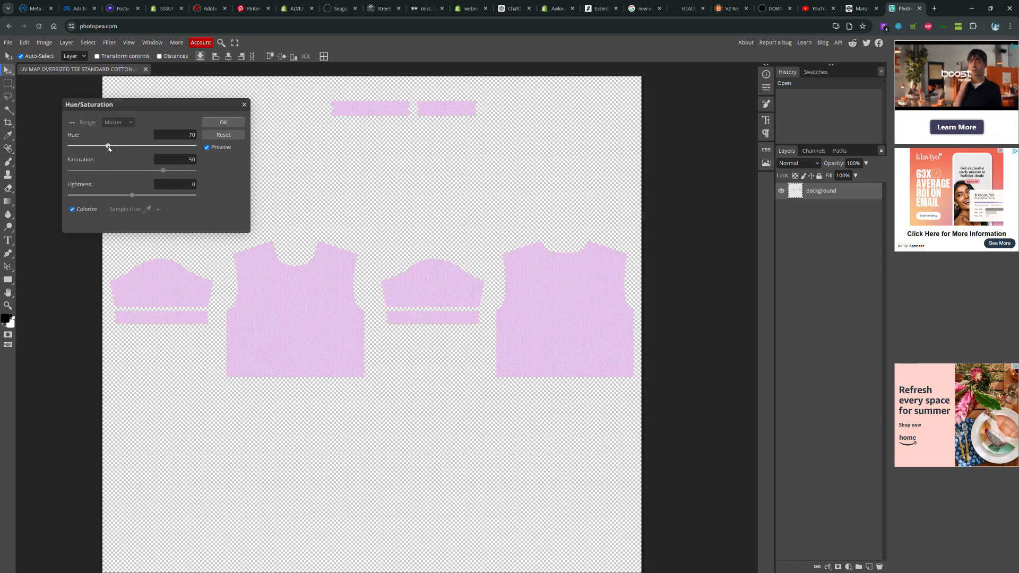
drag(163, 170, 187, 172)
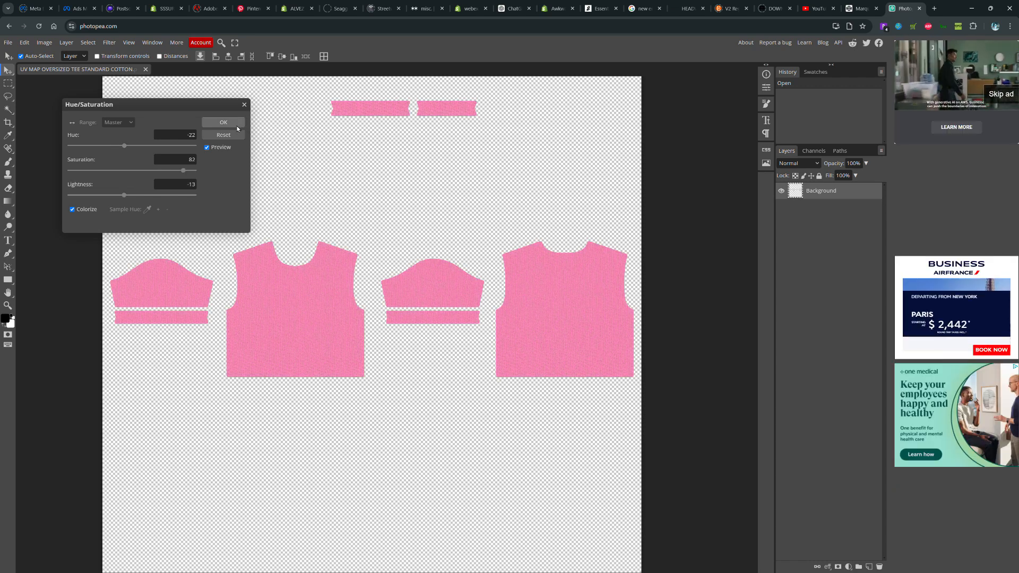
click(233, 123)
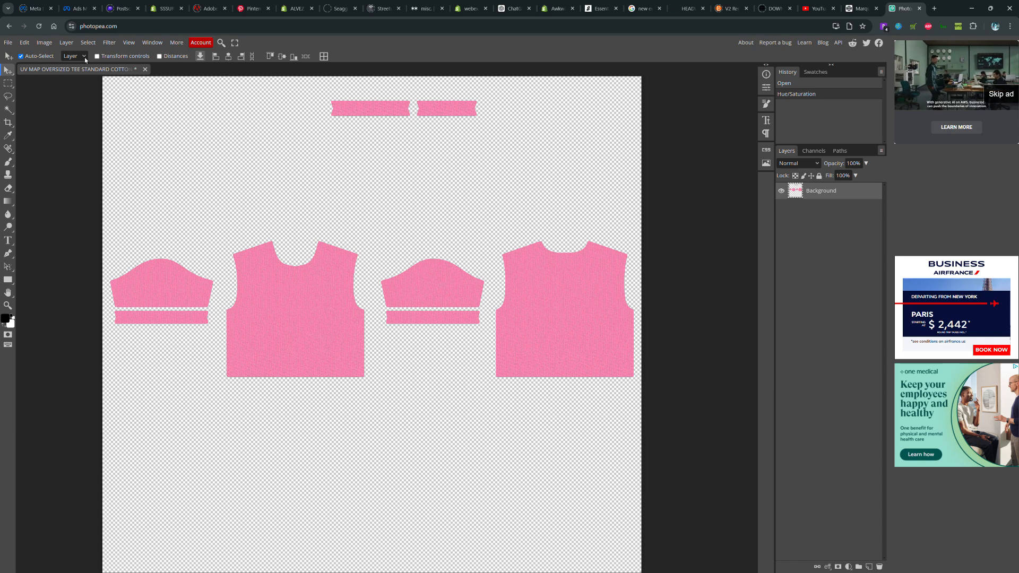
Step: Export the pink UV map as a PNG
click(8, 43)
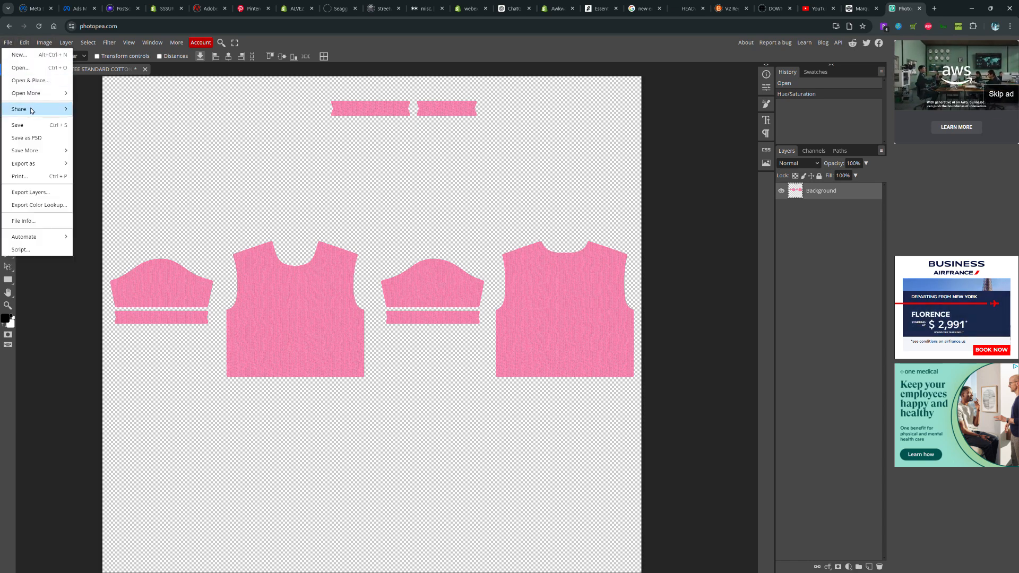
mouse_move(56, 168)
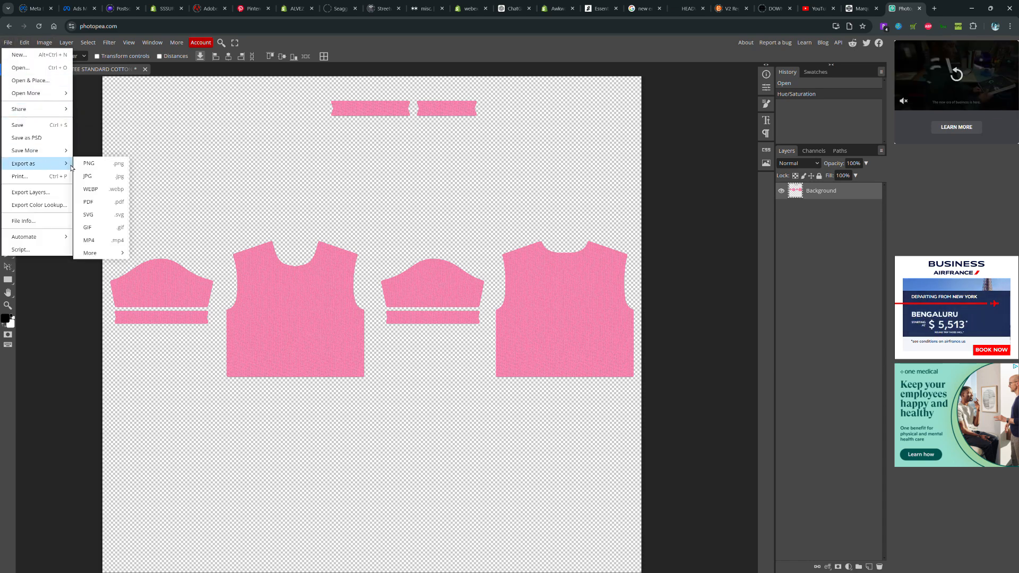
click(99, 166)
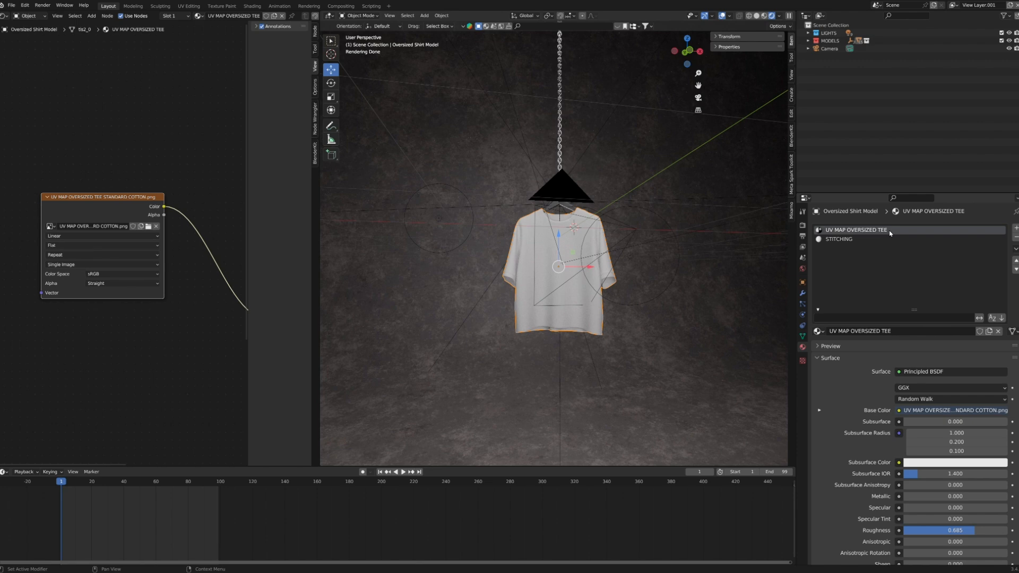
Step: In Blender, replace the UV MAP OVERSIZED TEE material's base colour image with UV MAP OVERSIZED TEE demo red.png and inspect the shirt up close
click(858, 240)
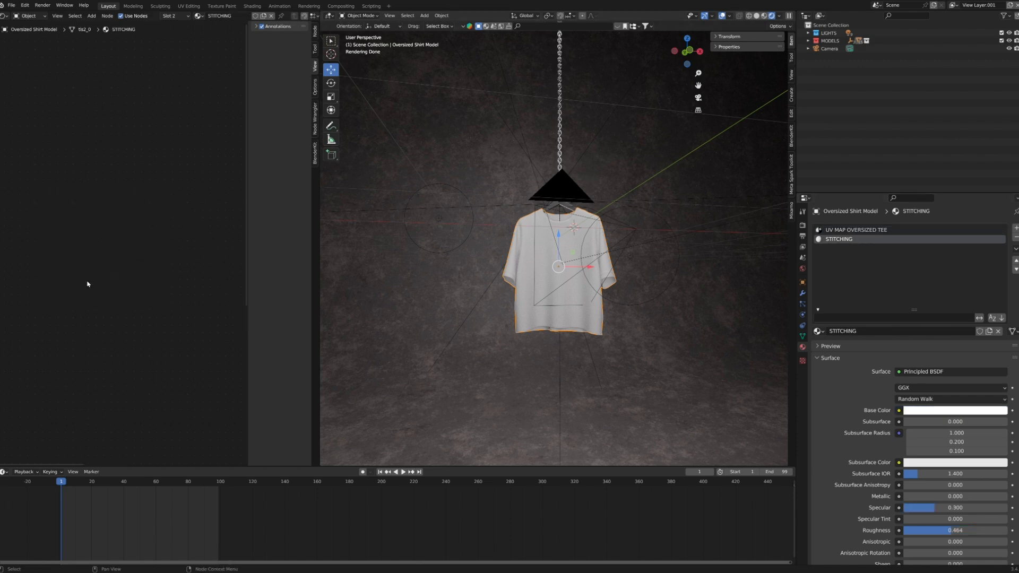
click(843, 231)
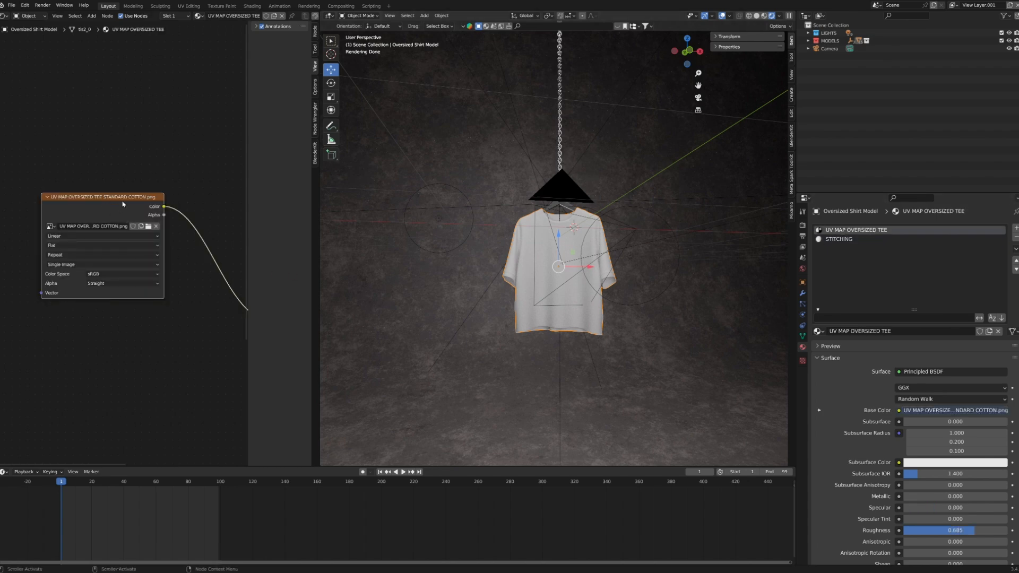
drag(123, 204, 135, 233)
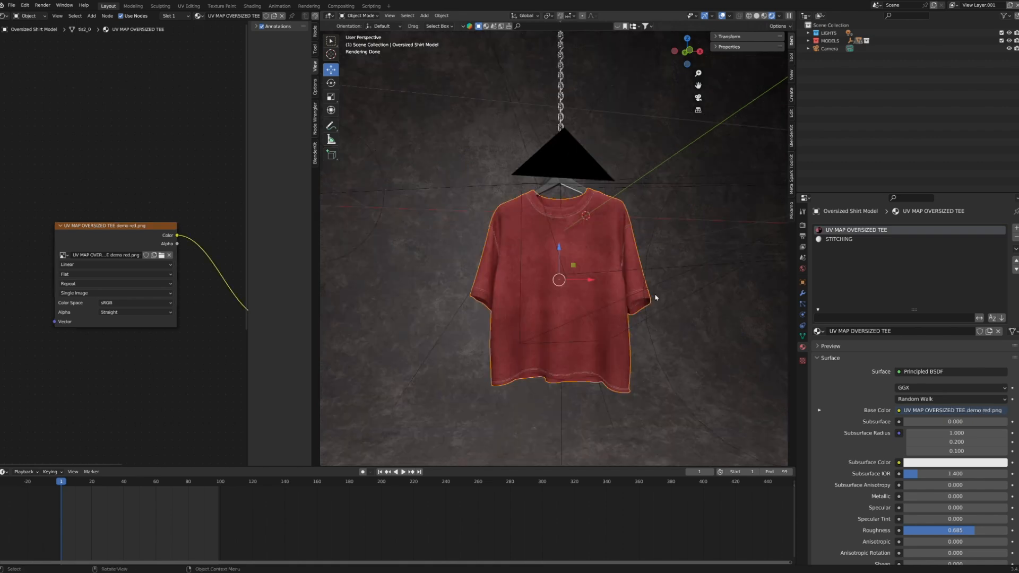
scroll(663, 306, up, 6)
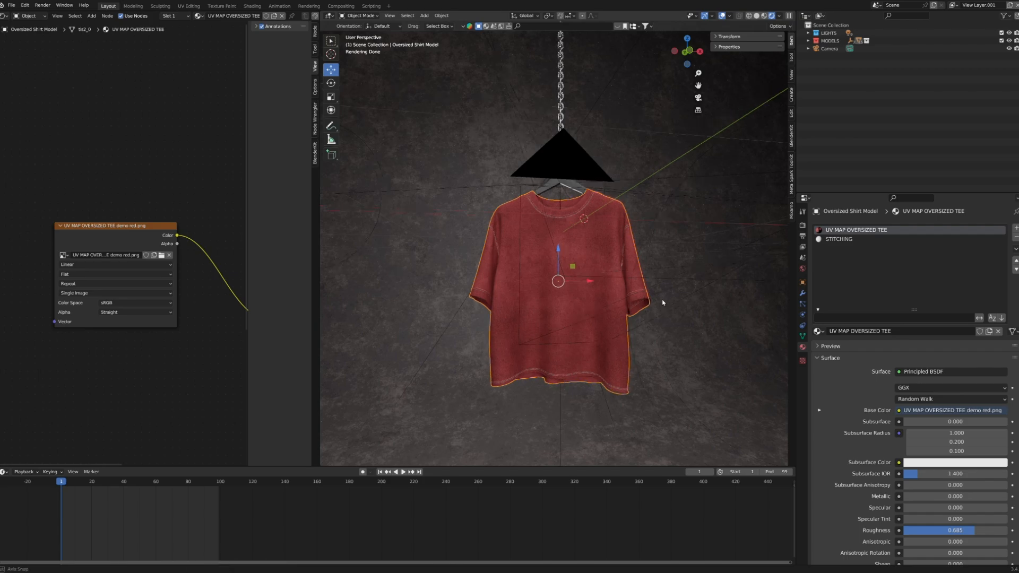
scroll(653, 302, up, 5)
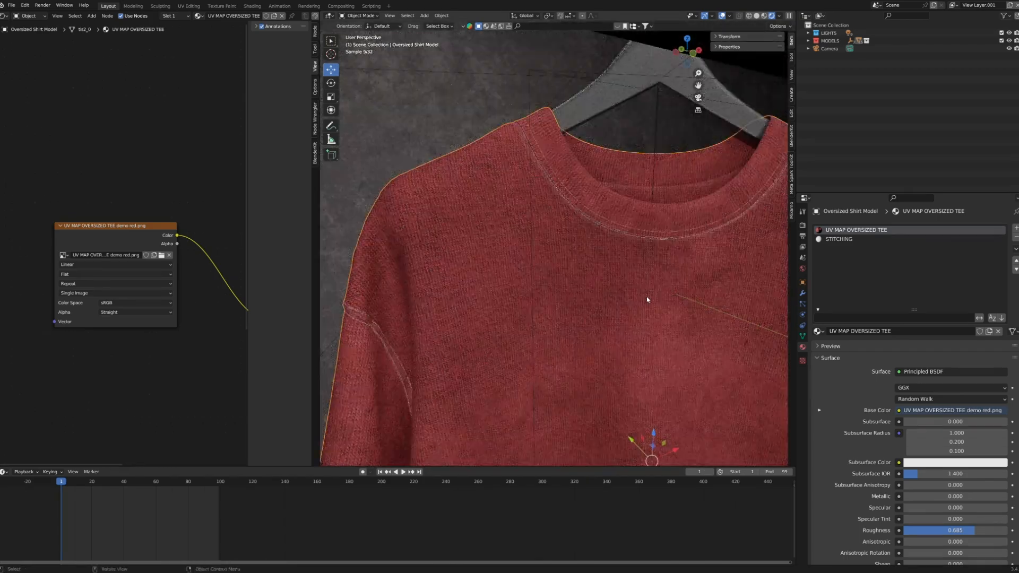
scroll(632, 260, down, 5)
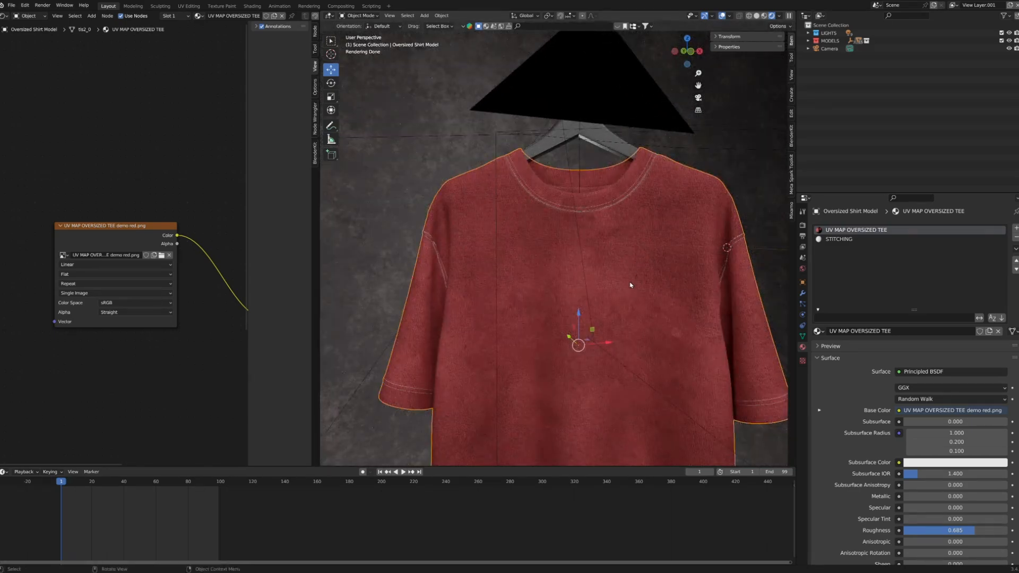
Step: Set the base colour of the shirt's STITCHING material to black
click(832, 239)
click(919, 411)
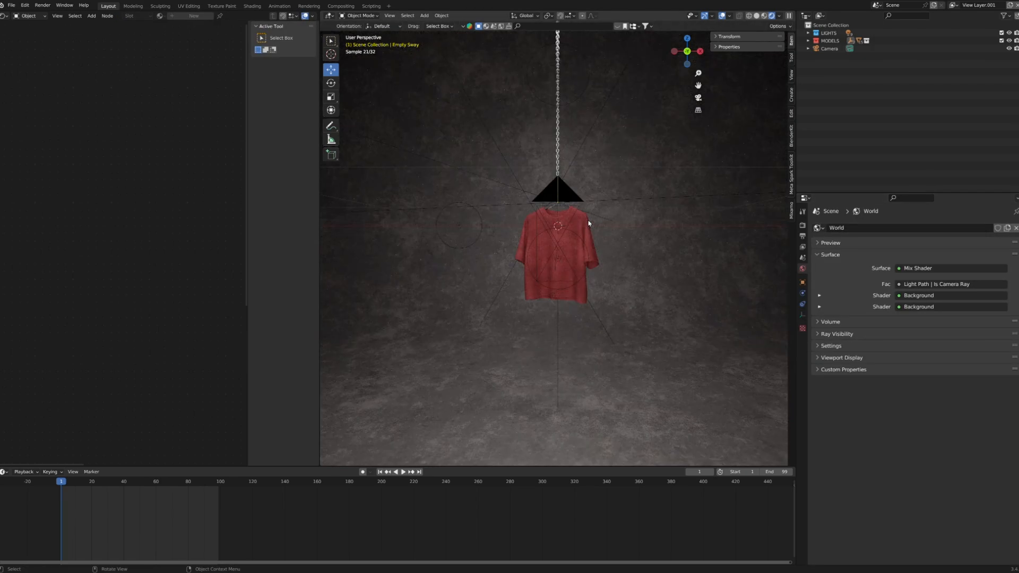
Step: Bring up the BlenderKit asset search and set it to browse Materials
middle_drag(589, 223, 609, 287)
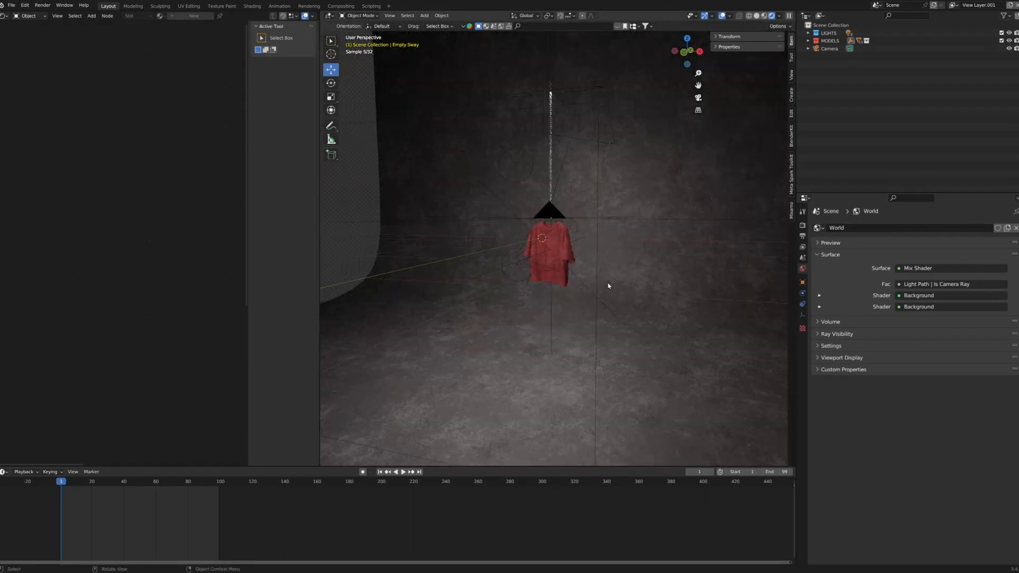
scroll(530, 421, up, 5)
middle_drag(526, 371, 586, 364)
scroll(596, 350, down, 8)
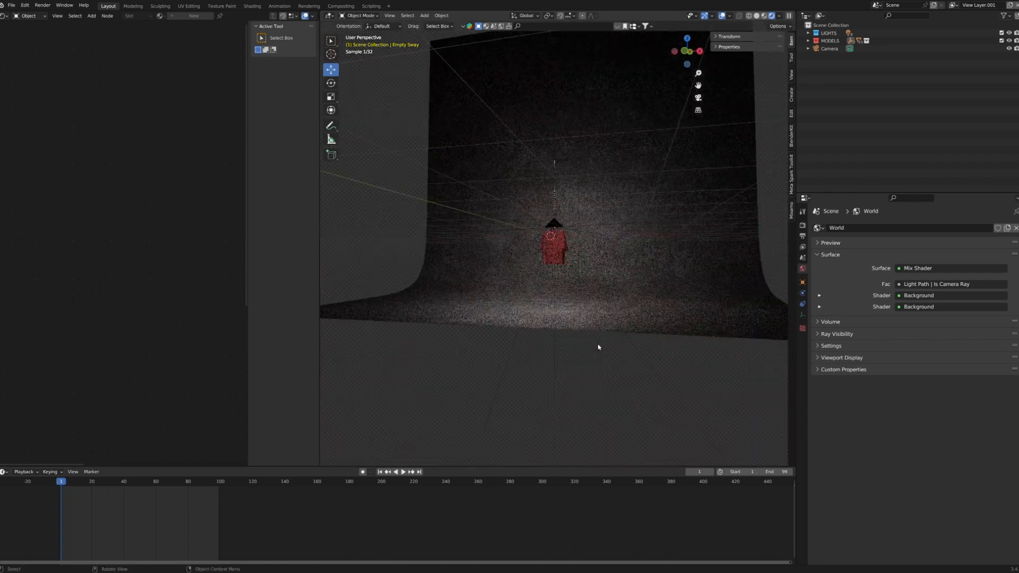
middle_drag(644, 252, 653, 271)
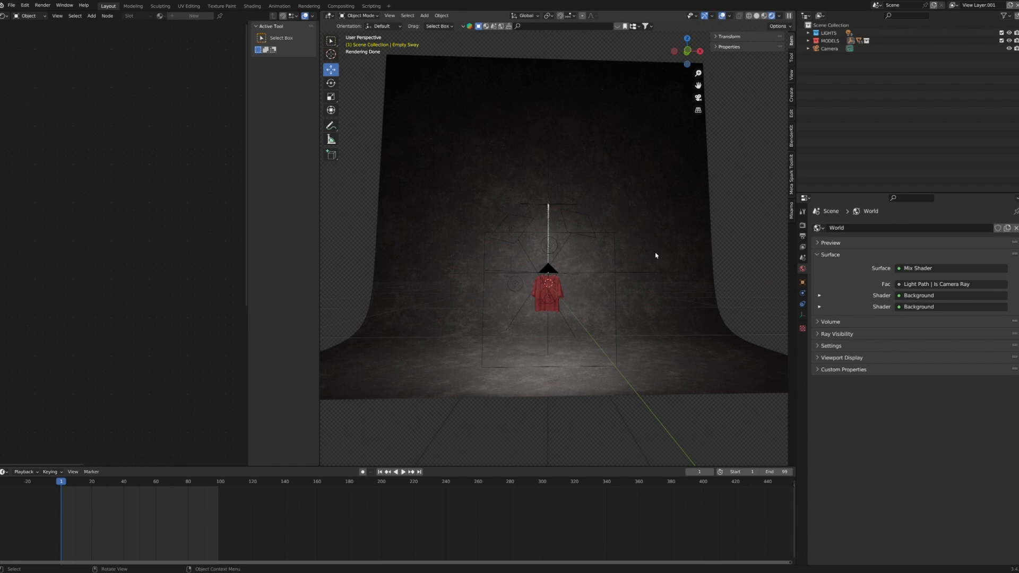
click(791, 136)
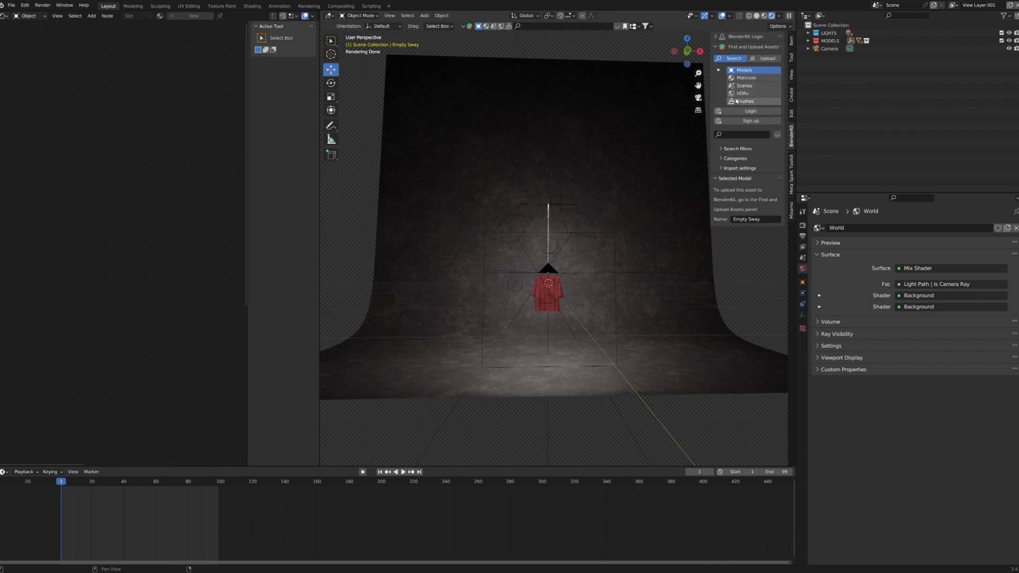
click(747, 78)
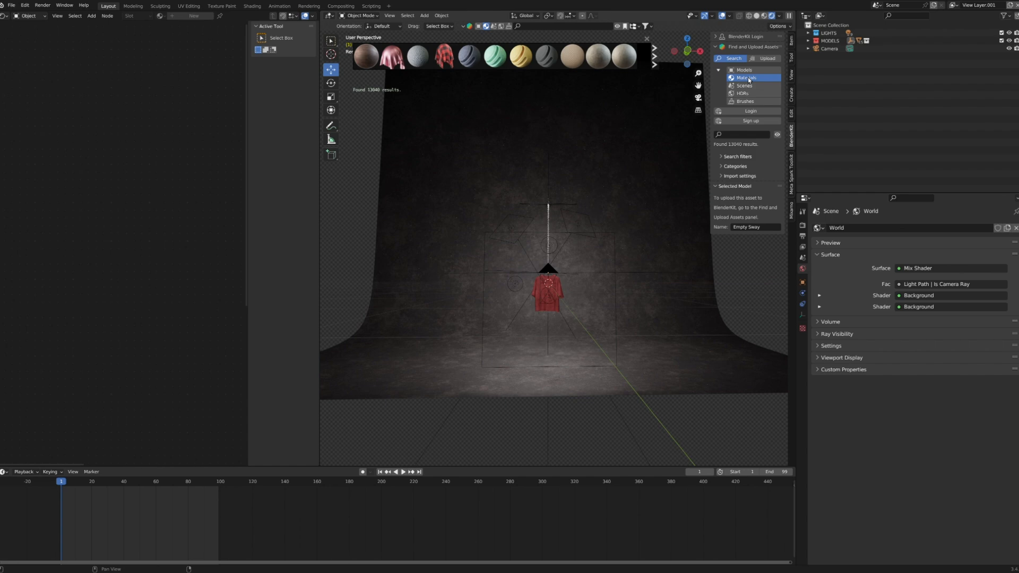
Step: Select the backdrop and search the BlenderKit materials for "cement"
middle_drag(515, 204, 522, 227)
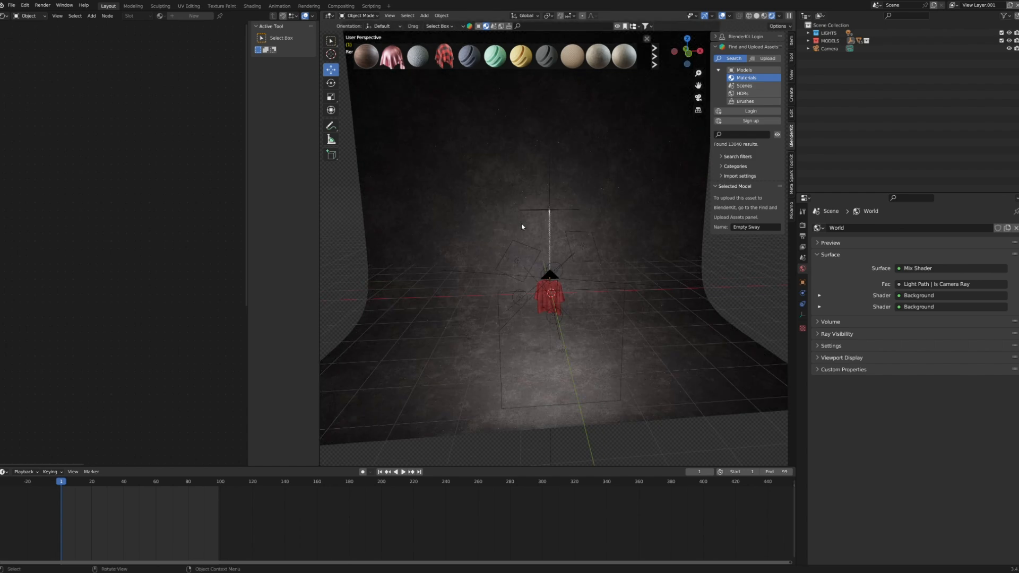
click(443, 146)
text(cement)
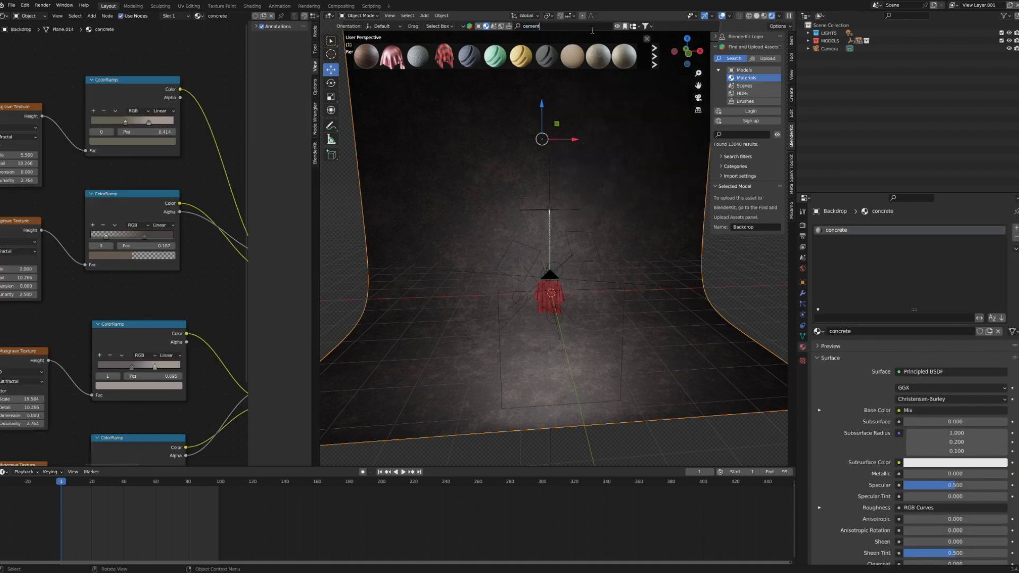
key(Return)
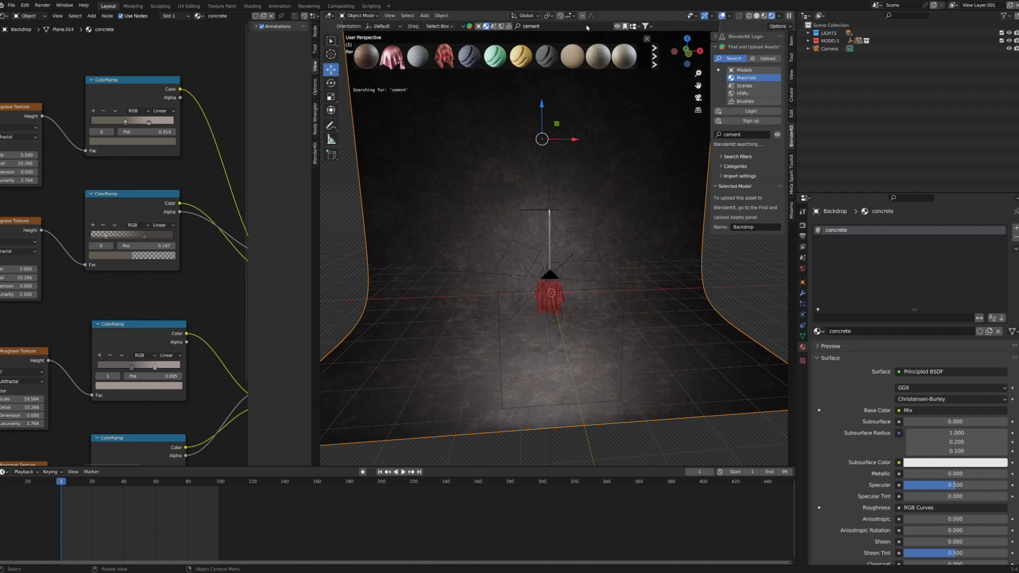
mouse_move(417, 57)
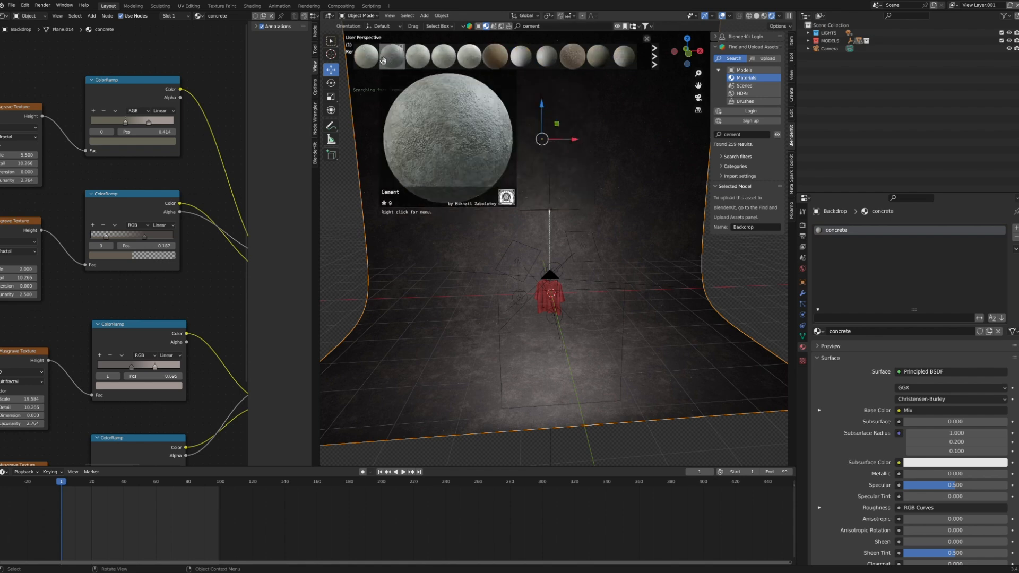
mouse_move(377, 59)
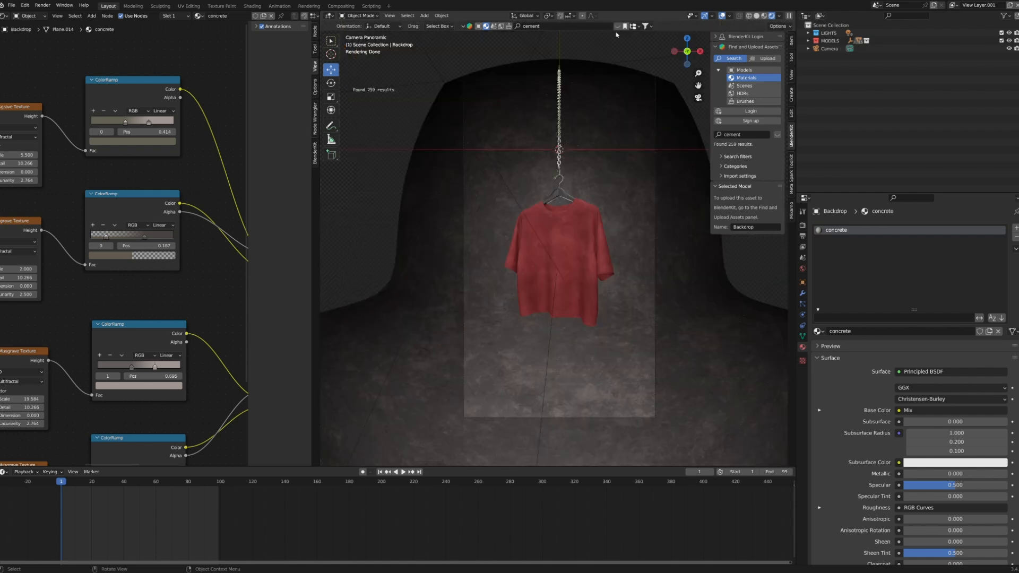
Step: Browse further through the cement results and apply the Gray concrete with dots material to the backdrop
click(617, 27)
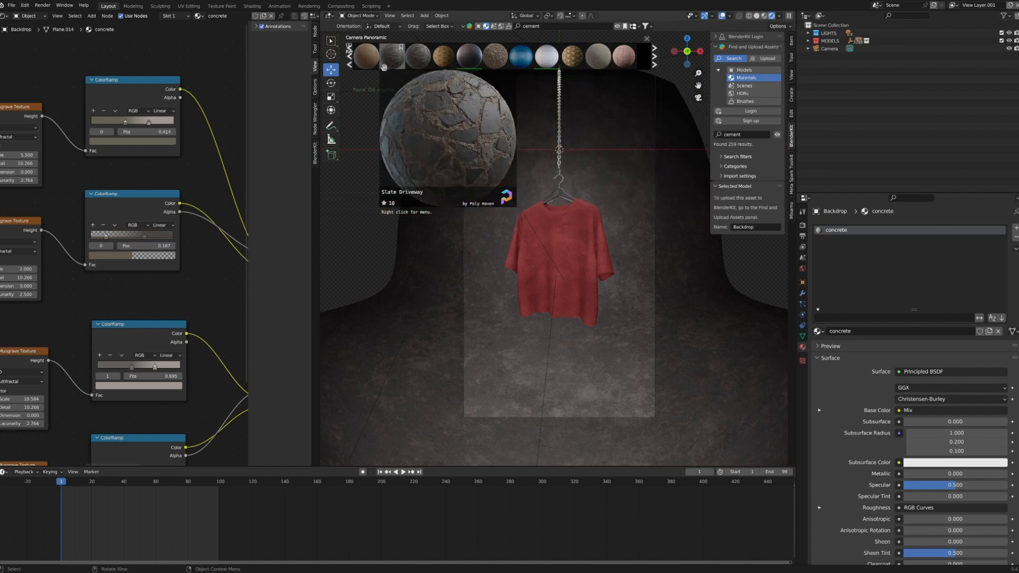
mouse_move(441, 68)
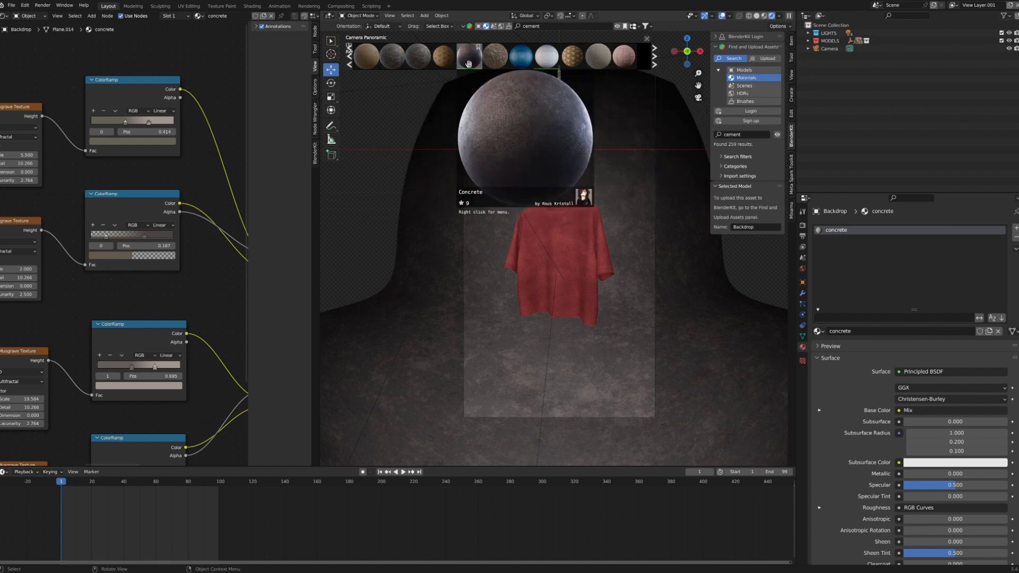
click(466, 64)
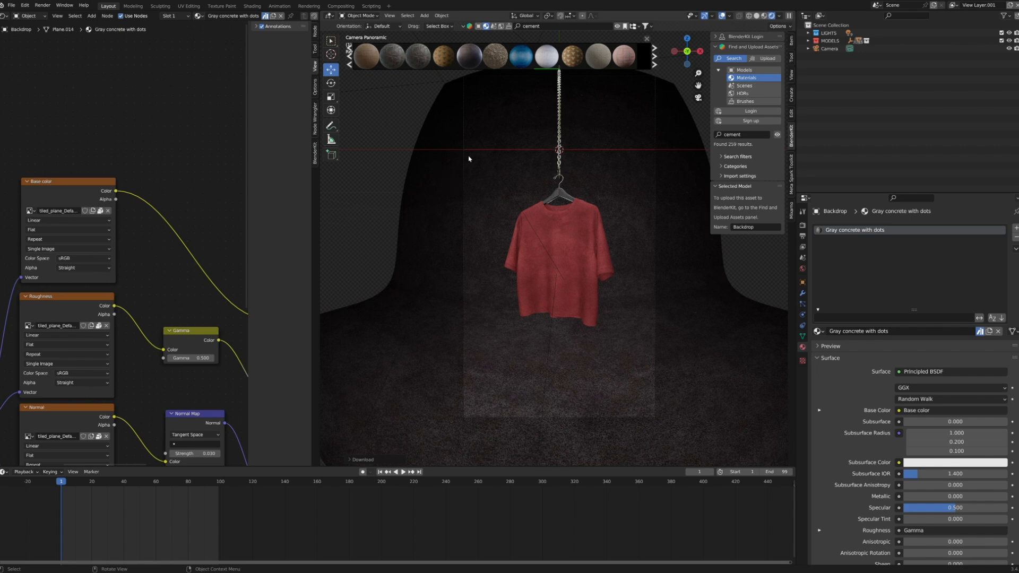
click(474, 126)
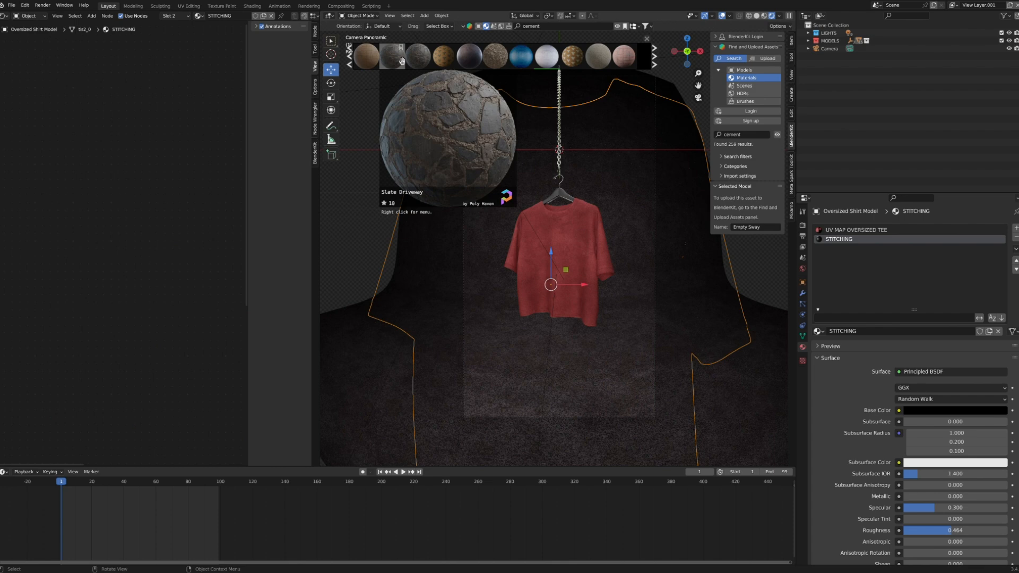
click(431, 121)
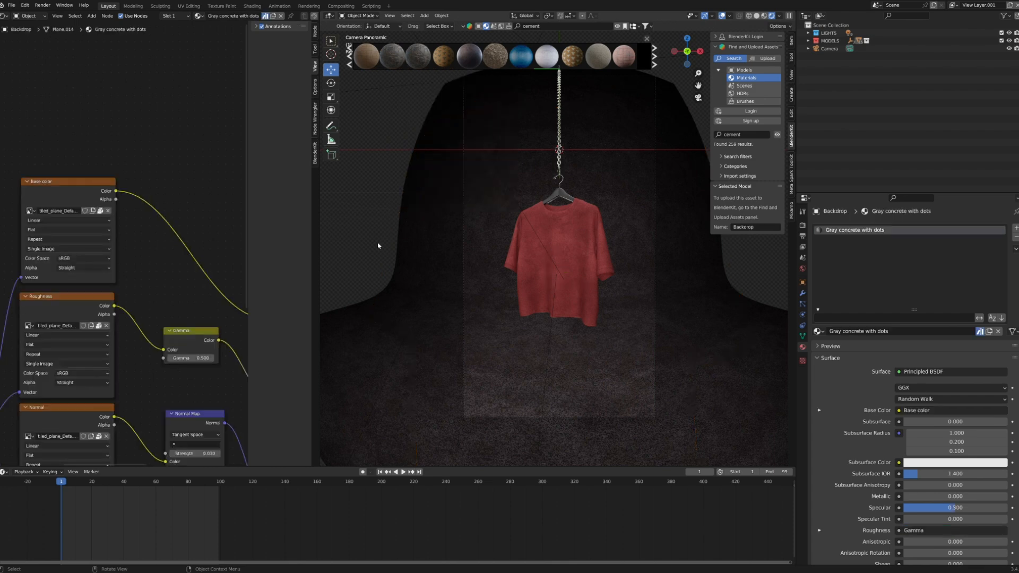
click(364, 357)
click(360, 361)
Step: Examine the backdrop's concrete surface around the hanging shirt from several angles
scroll(417, 226, down, 5)
middle_drag(460, 212, 500, 208)
scroll(470, 217, down, 8)
scroll(509, 209, up, 4)
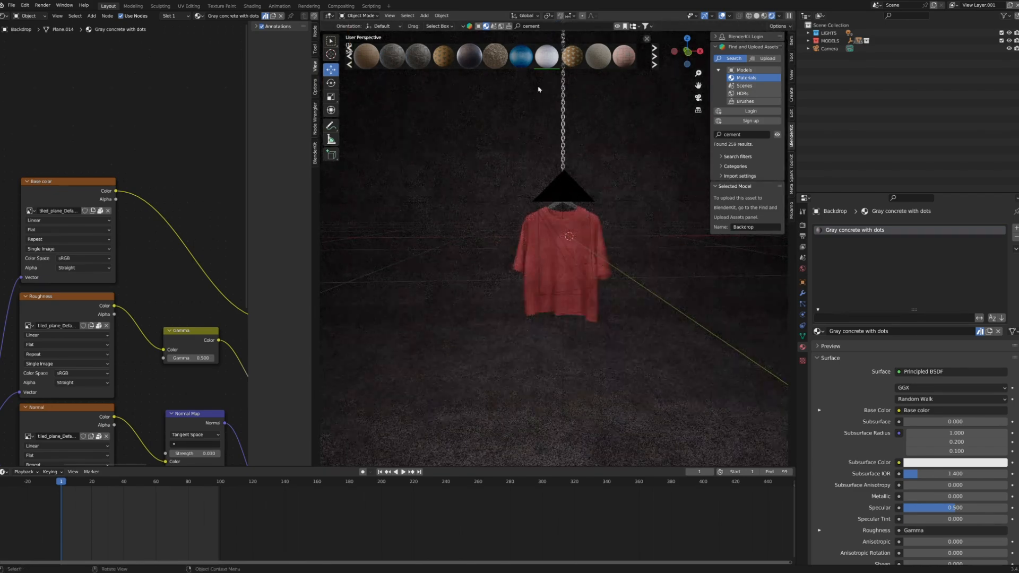
drag(520, 56, 556, 146)
middle_drag(586, 232, 487, 214)
middle_drag(609, 225, 624, 246)
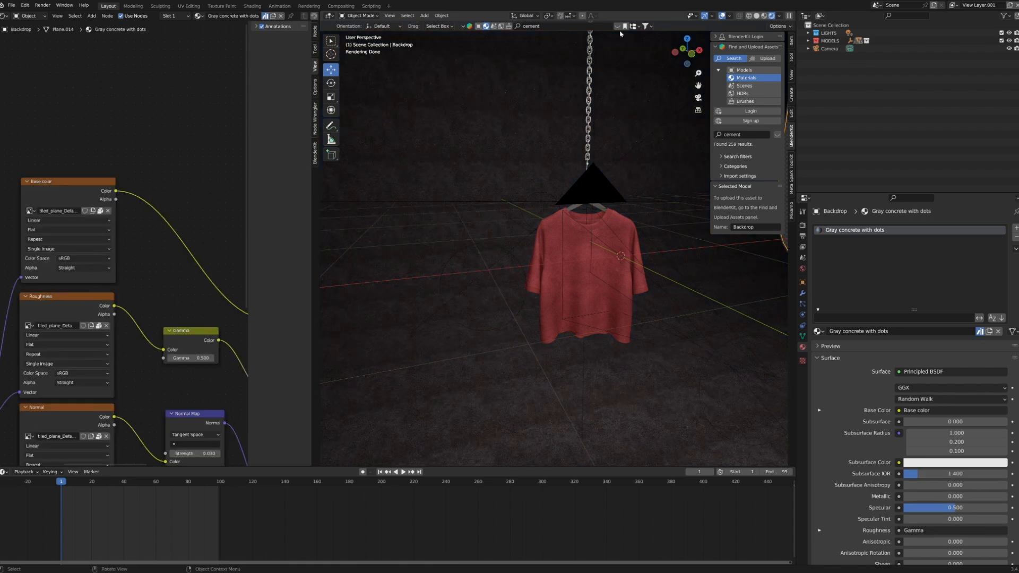
Step: Import the white webexp logo image into the scene as a plane using Images as Planes
scroll(667, 265, down, 2)
middle_drag(670, 276, 636, 280)
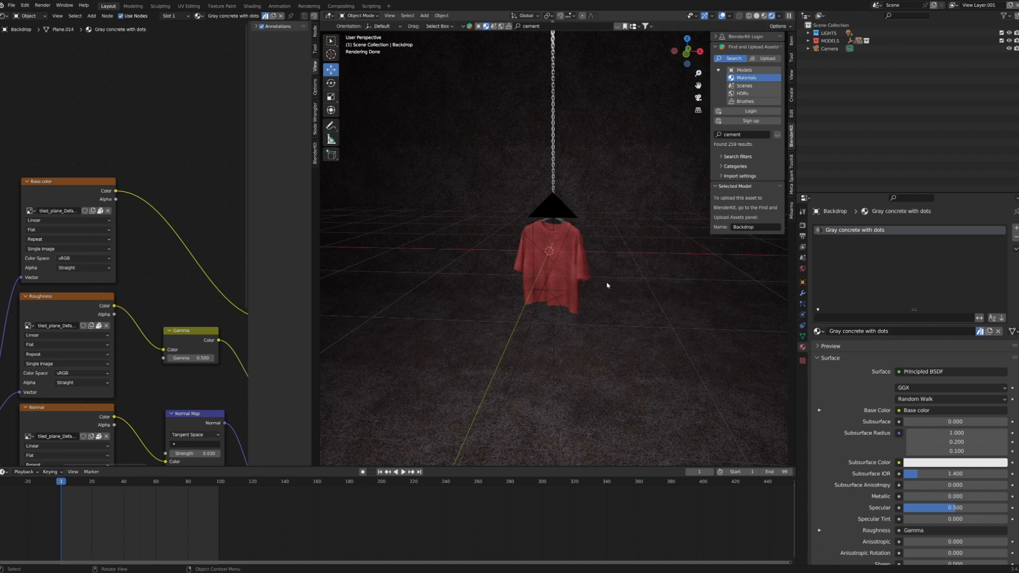
click(423, 16)
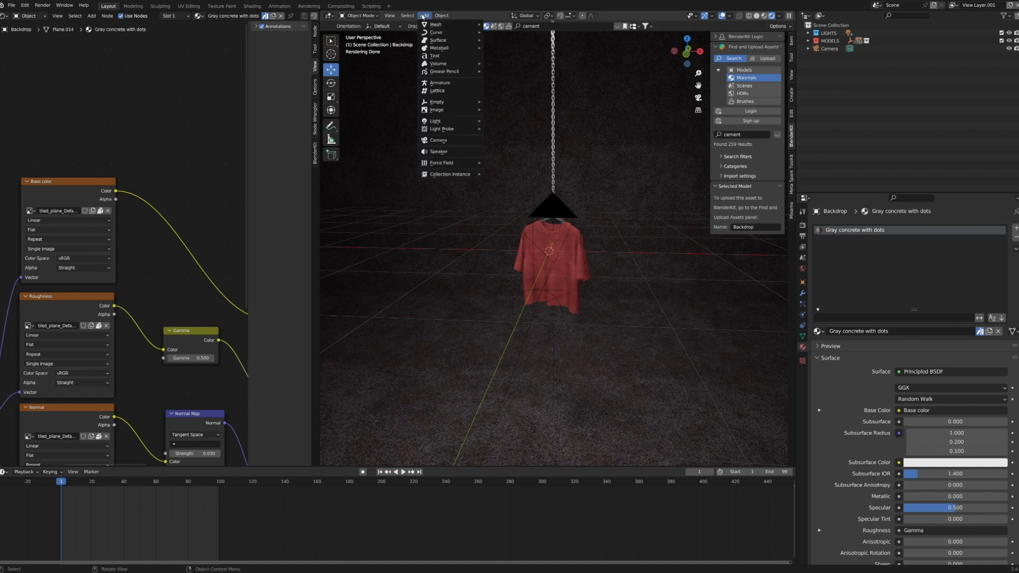
mouse_move(446, 111)
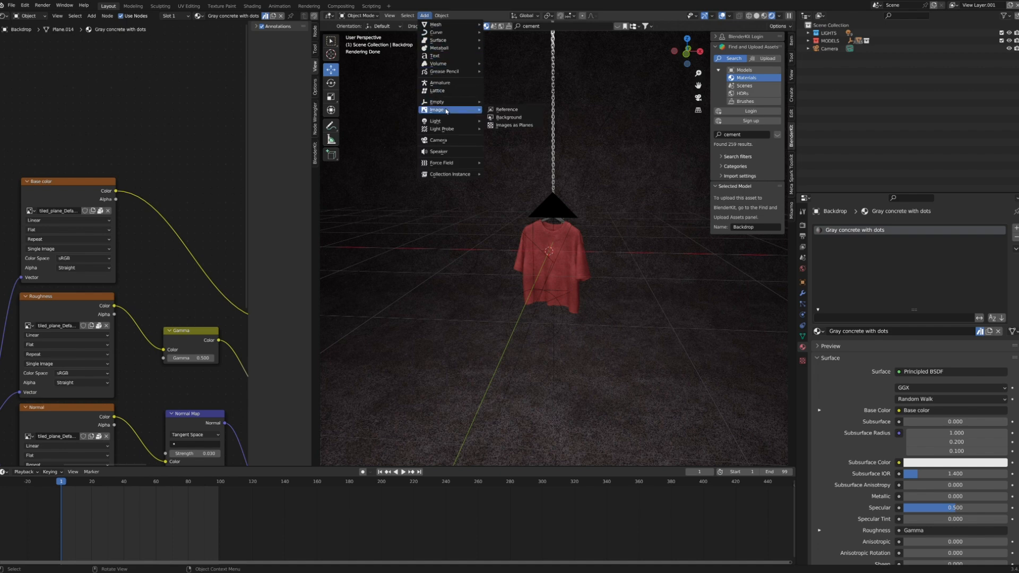
click(513, 126)
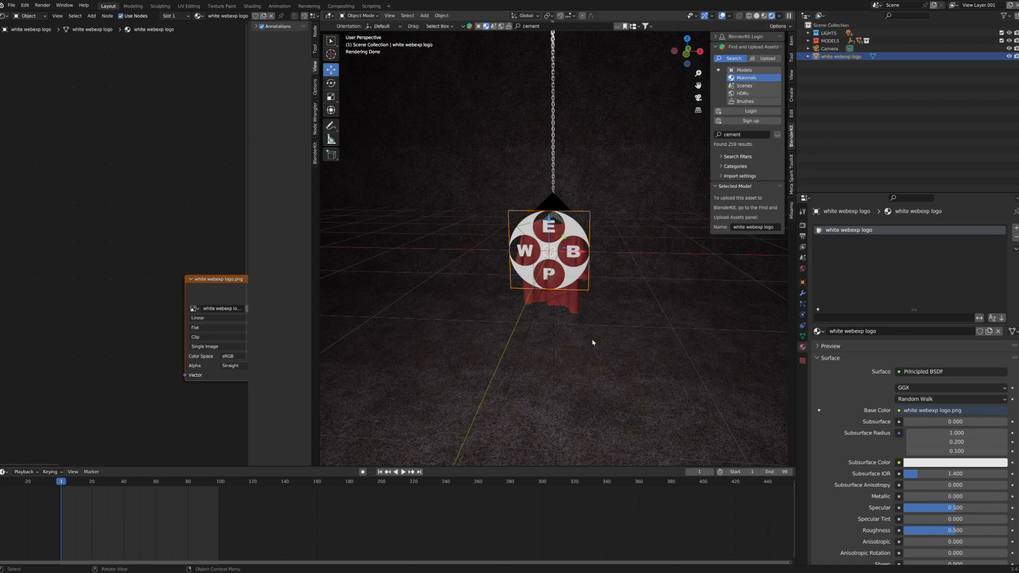
Step: Set the current frame to 25 so the hanging shirt faces straight forward, checking its alignment with the logo plane from above
middle_drag(563, 229, 600, 356)
scroll(556, 339, up, 5)
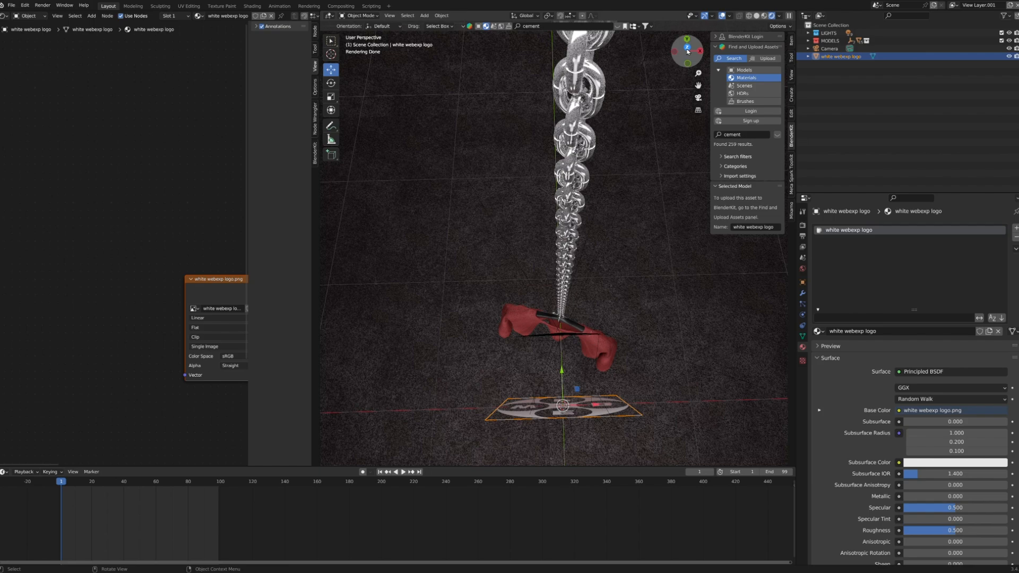
click(687, 51)
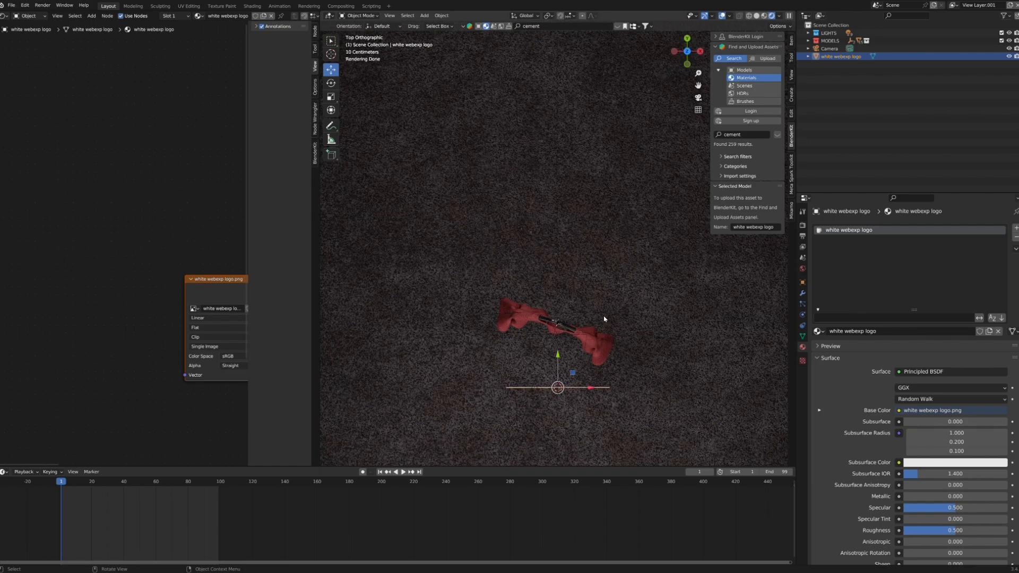
scroll(582, 372, down, 2)
scroll(477, 454, up, 3)
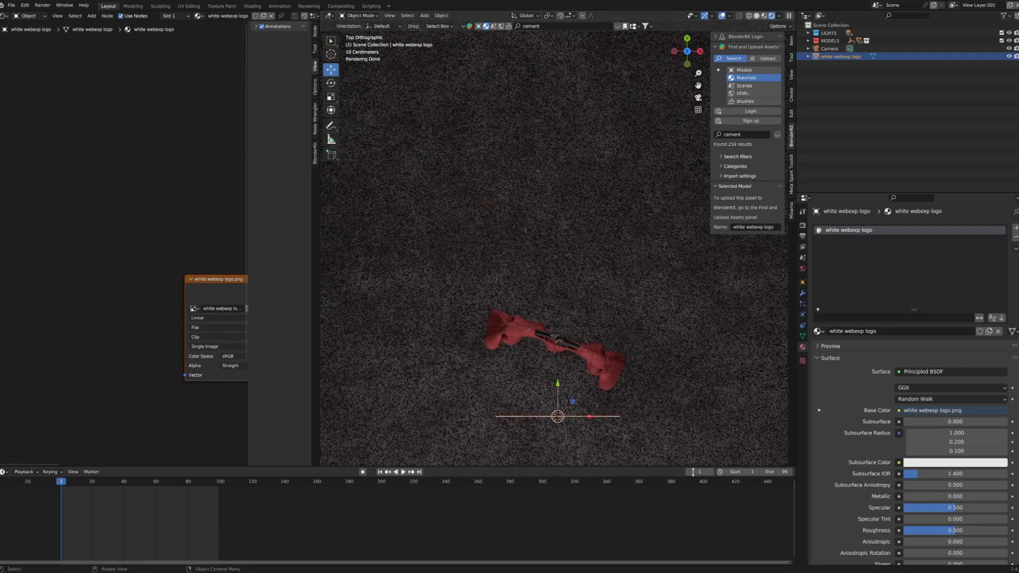
click(712, 473)
drag(712, 473, 724, 473)
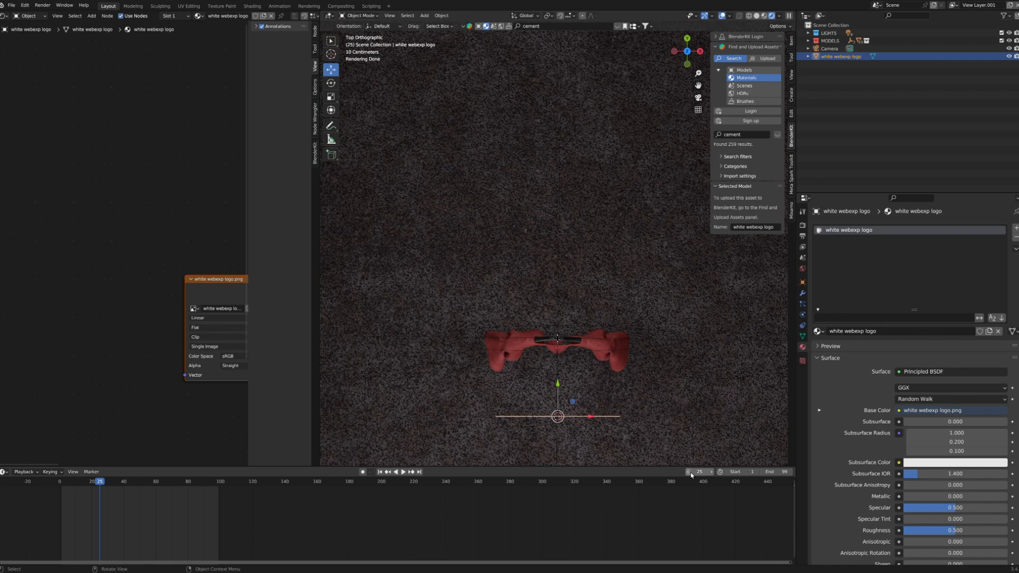
scroll(562, 392, up, 2)
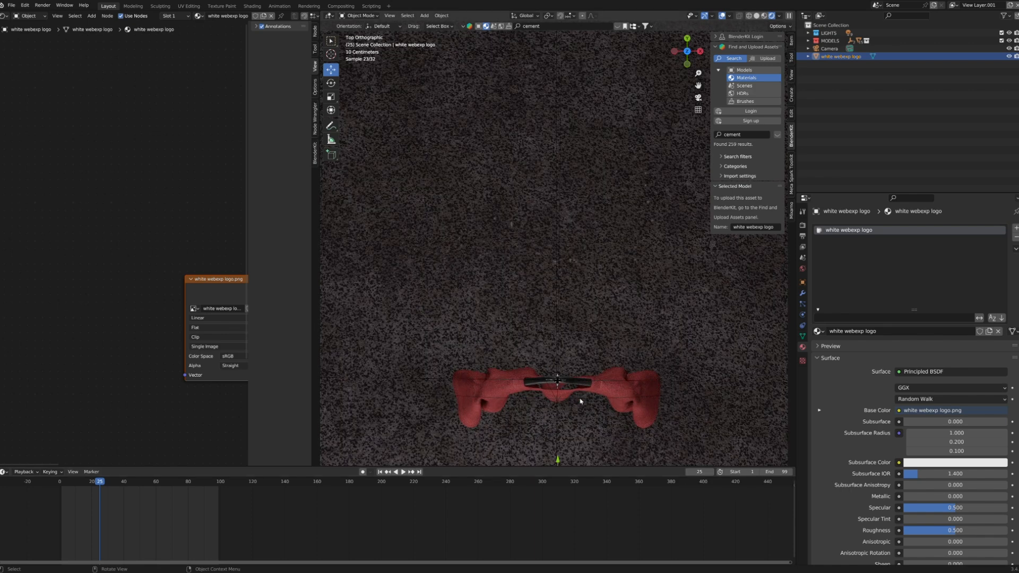
click(711, 472)
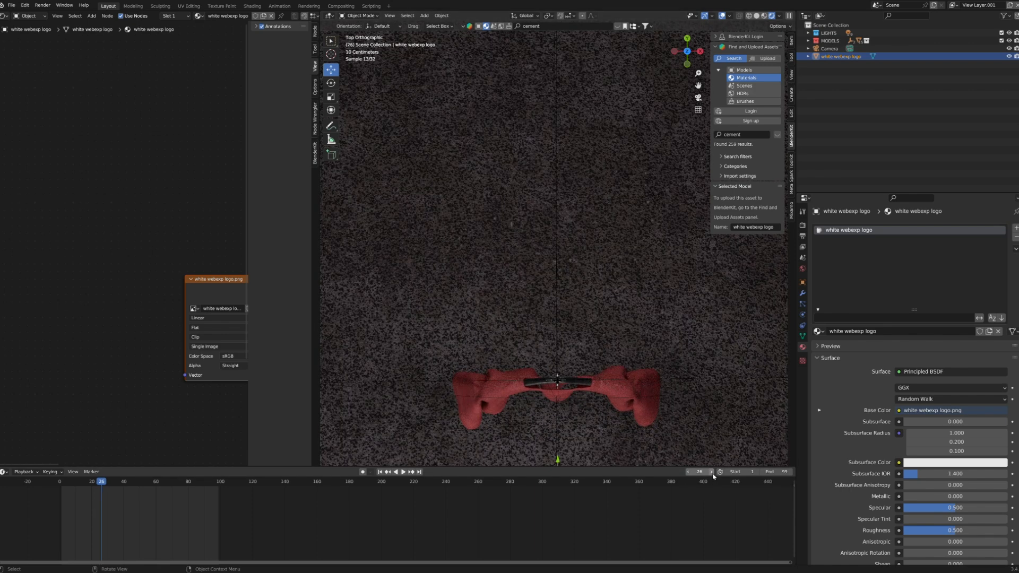
click(688, 472)
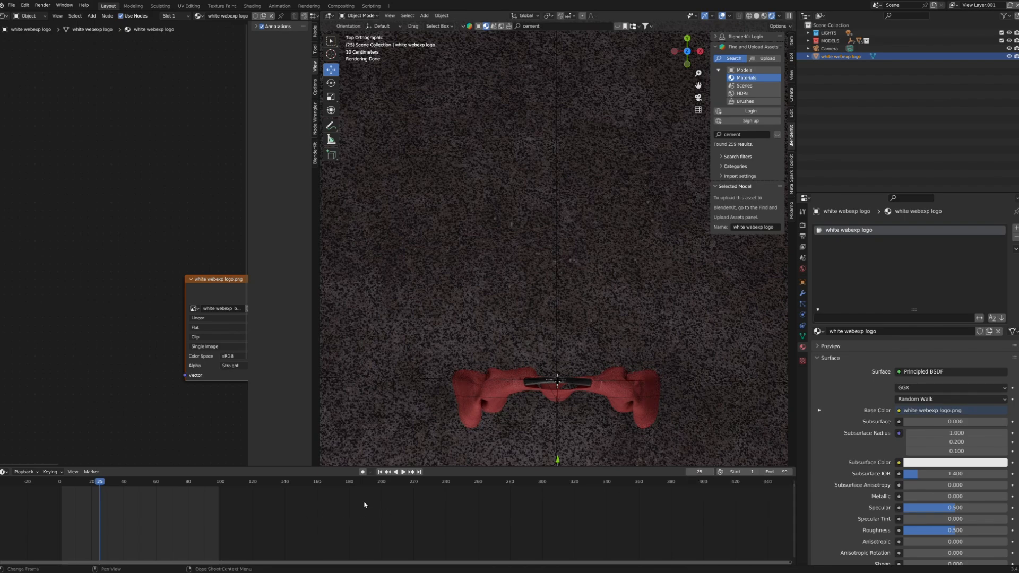
Step: Paste a copy of the logo plane, move it along X clear of the shirt, and hide the viewport sidebar
middle_drag(598, 412, 590, 256)
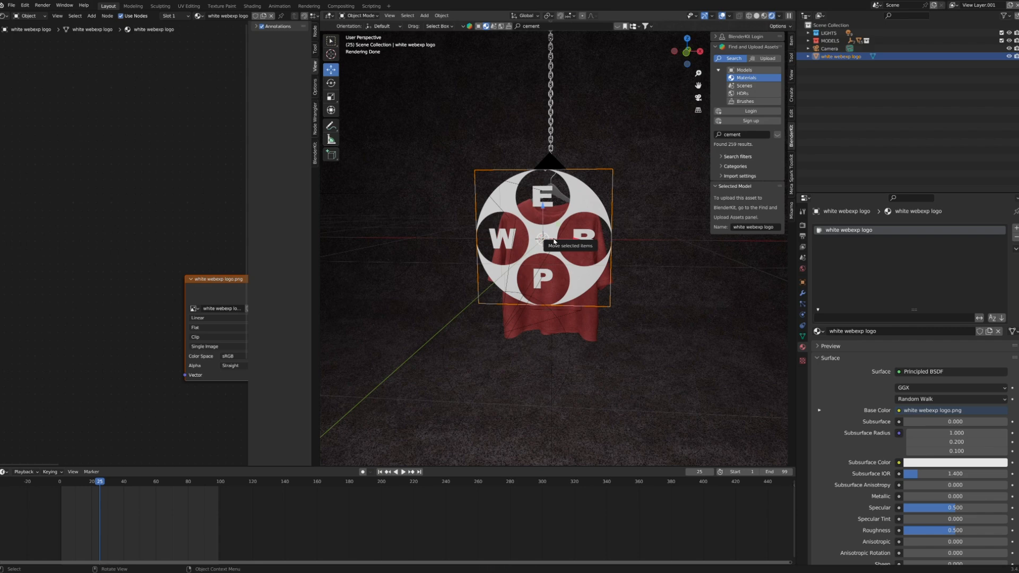
key(ctrl+v)
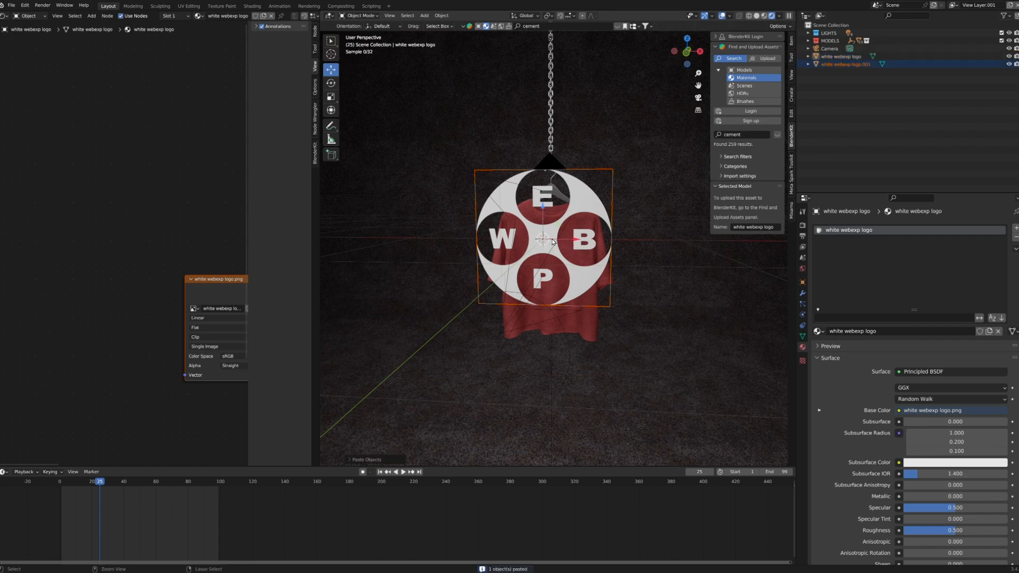
key(g)
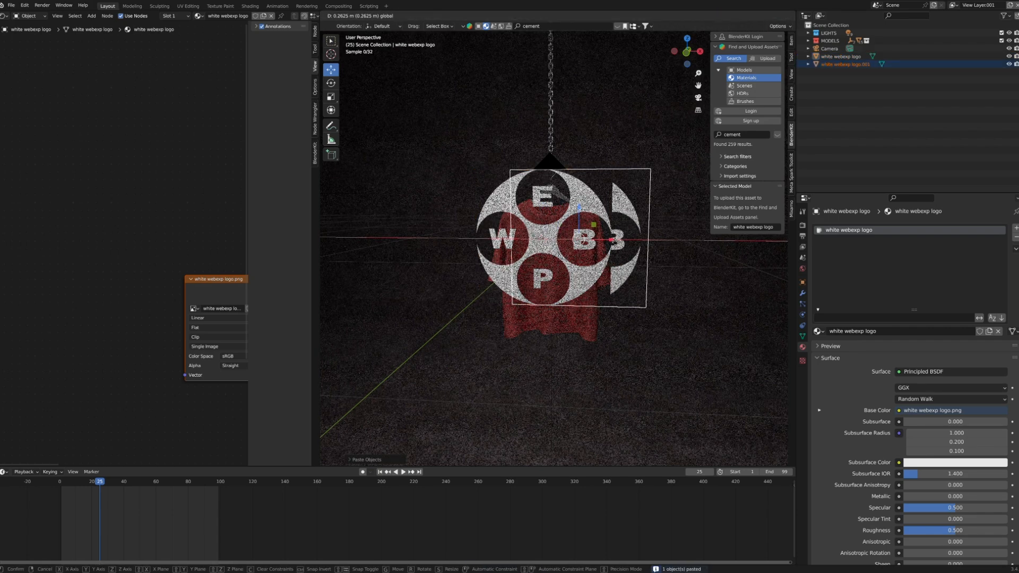
click(648, 242)
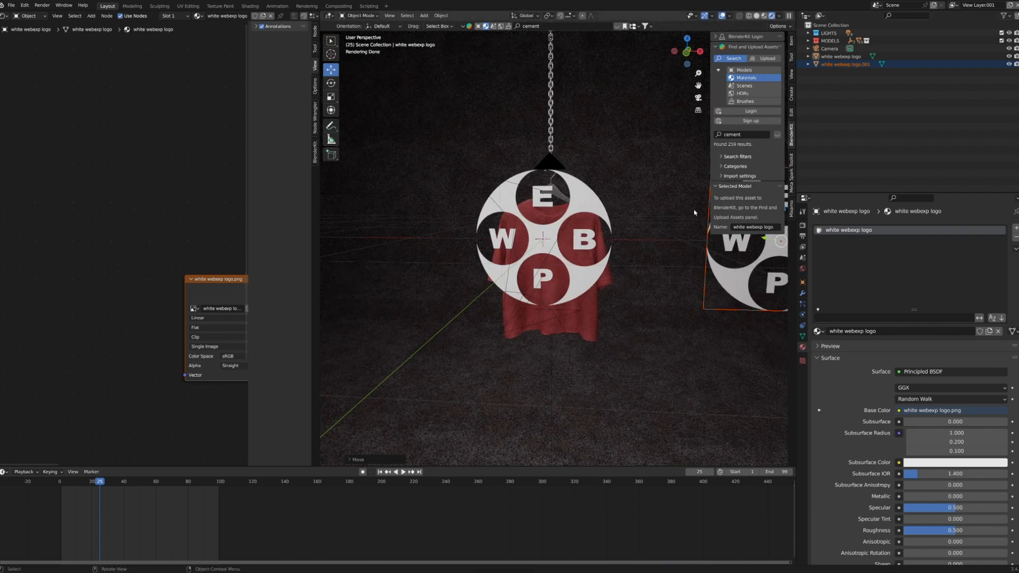
key(n)
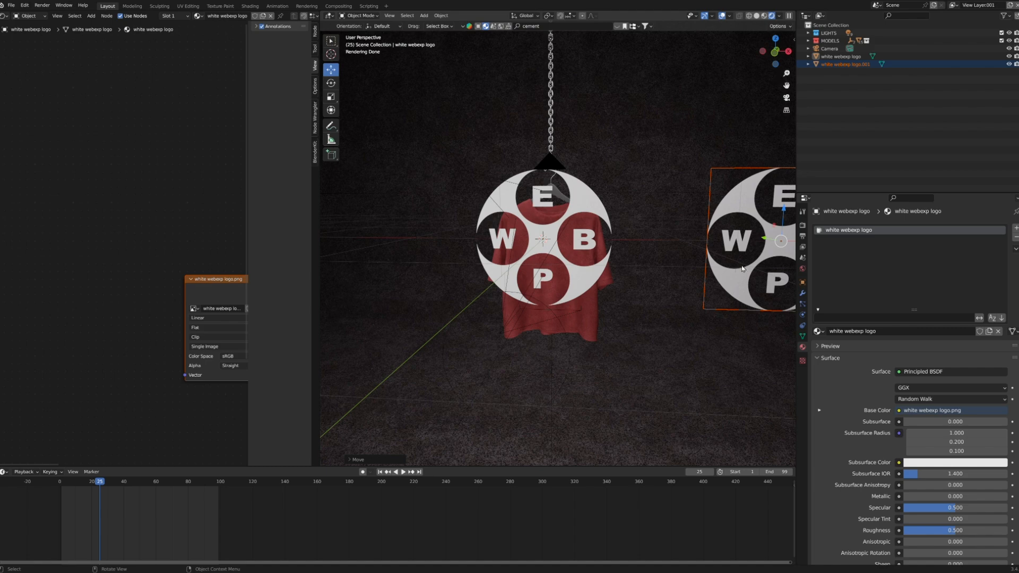
Step: Select the original logo plane in front of the shirt and scale it down to a small chest print
middle_drag(551, 274, 618, 256)
click(619, 256)
key(KP_1)
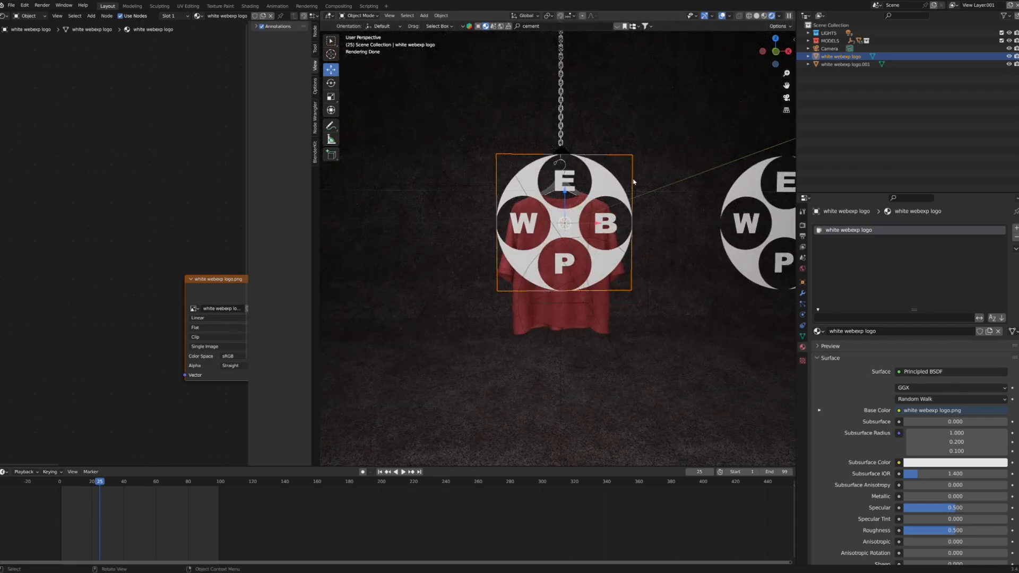
middle_drag(636, 176, 635, 172)
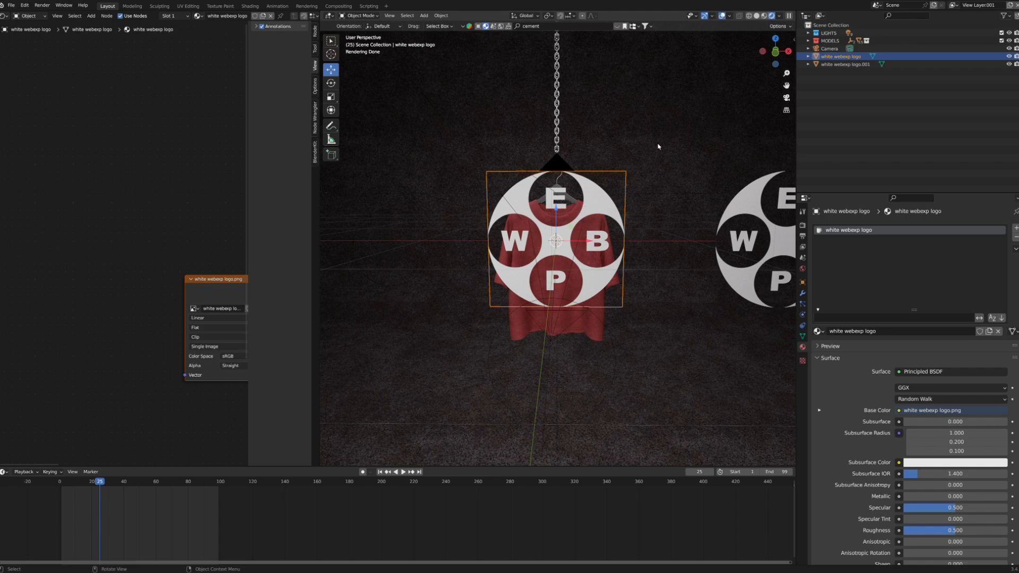
key(s)
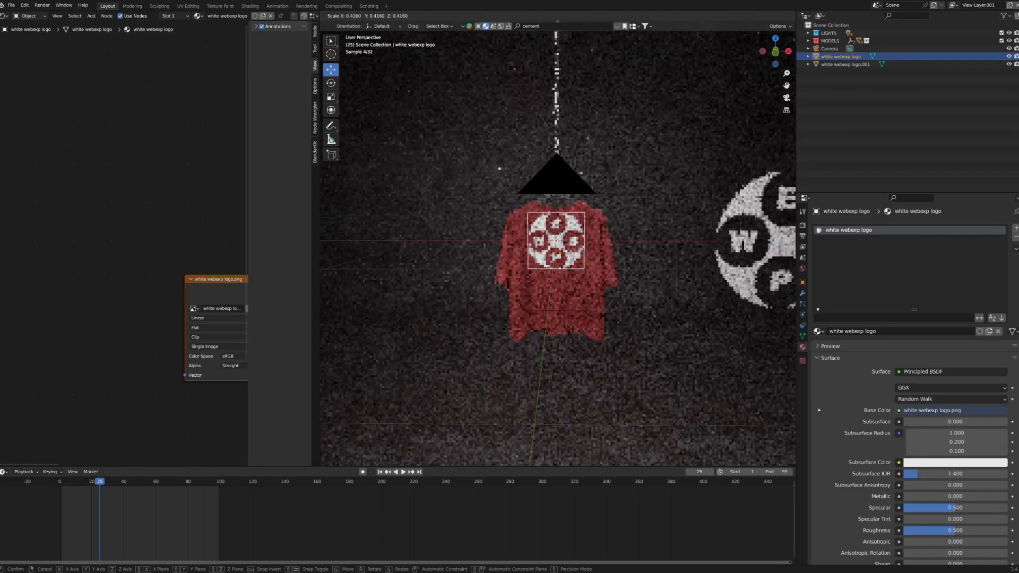
click(561, 257)
Step: Move the small logo plane along Y until it sits just in front of the shirt's chest fabric
middle_drag(561, 257, 595, 206)
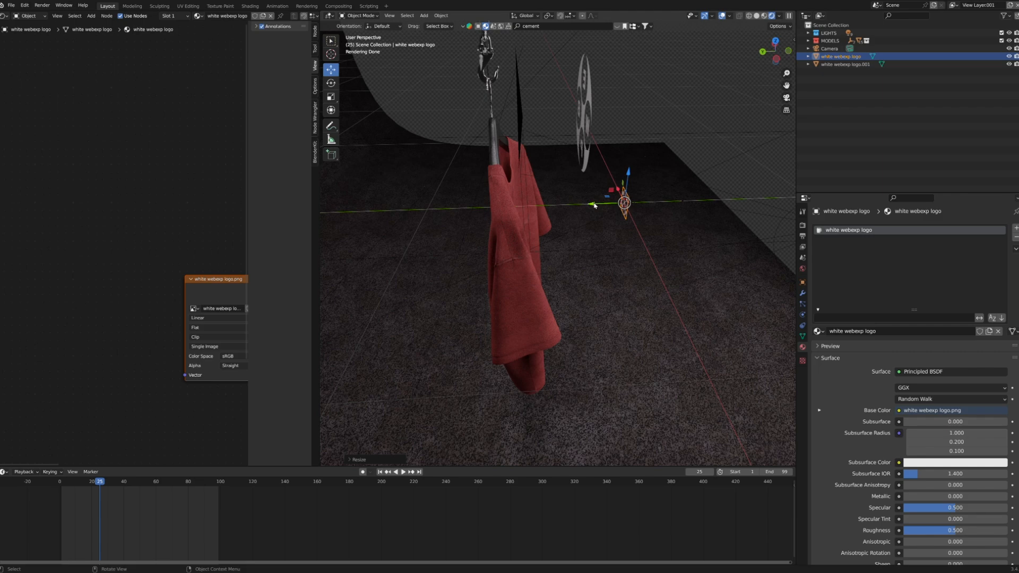
drag(594, 204, 495, 207)
middle_drag(504, 211, 535, 275)
scroll(533, 259, up, 3)
drag(517, 298, 513, 299)
middle_drag(513, 297, 525, 208)
scroll(451, 202, down, 3)
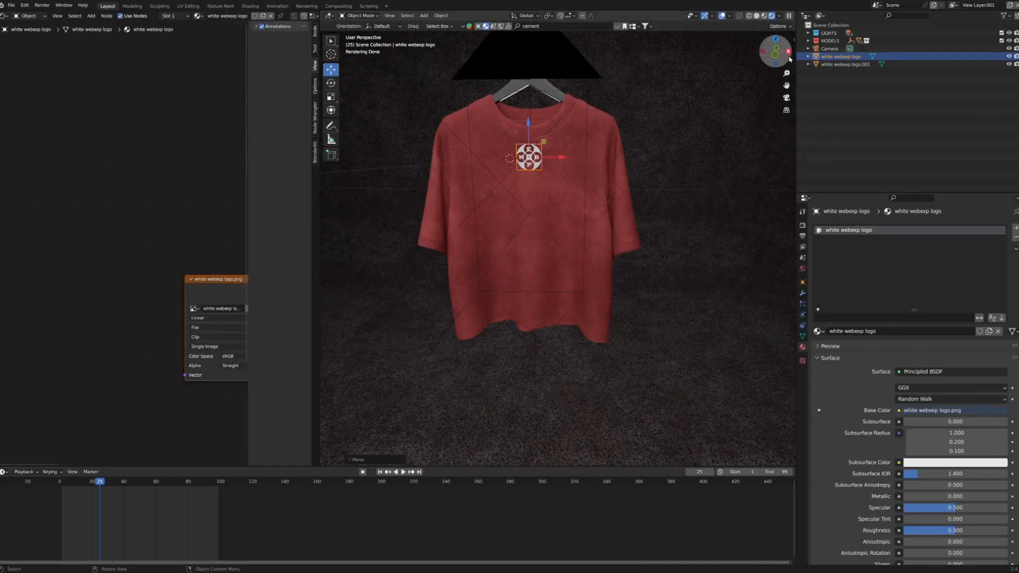
Step: From the front view, lower the logo plane along Z by about 0.07 m, below the shirt's neckline
click(776, 55)
scroll(565, 139, up, 2)
shift+middle_drag(565, 138, 606, 178)
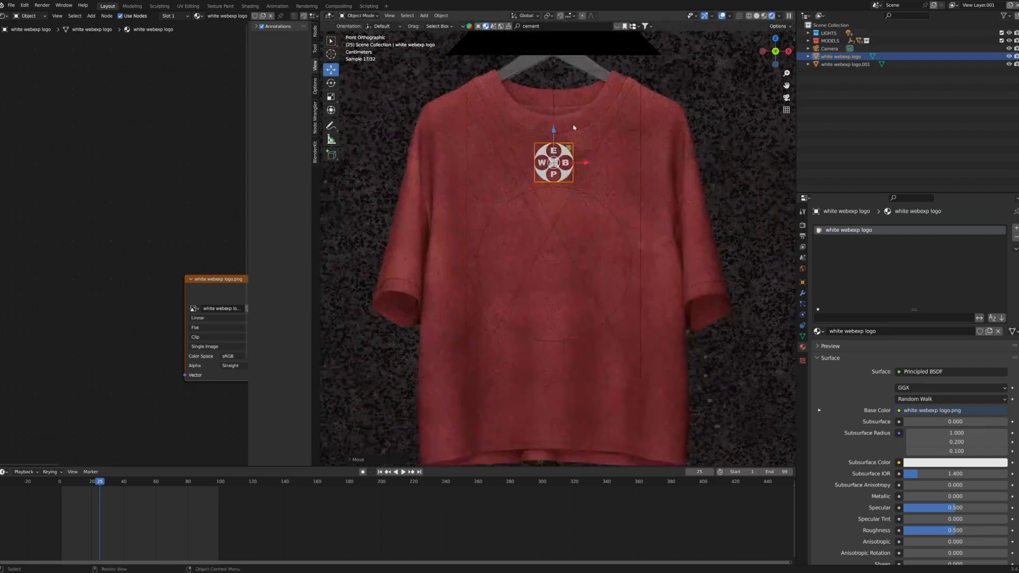
key(g)
key(z)
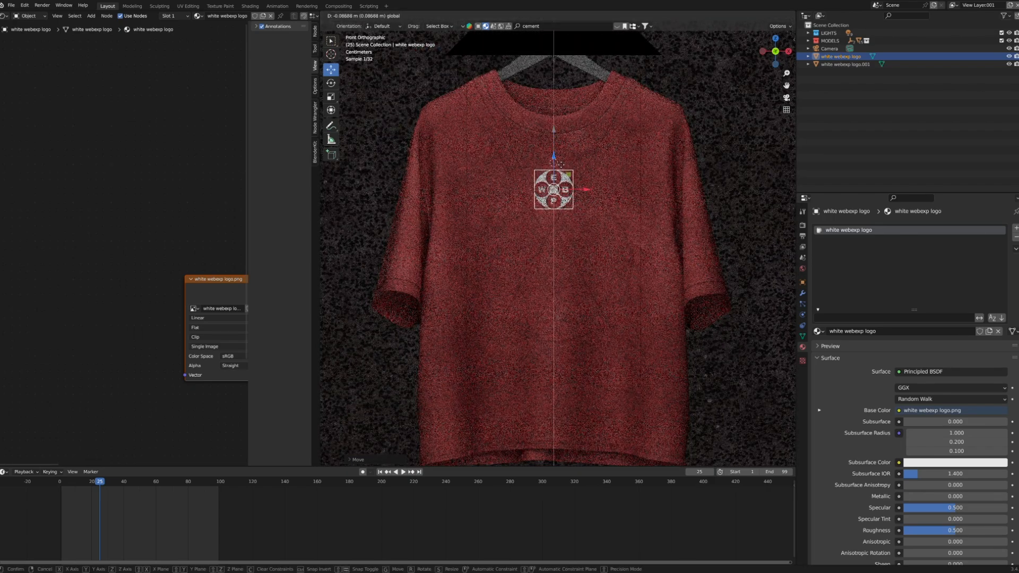
click(559, 166)
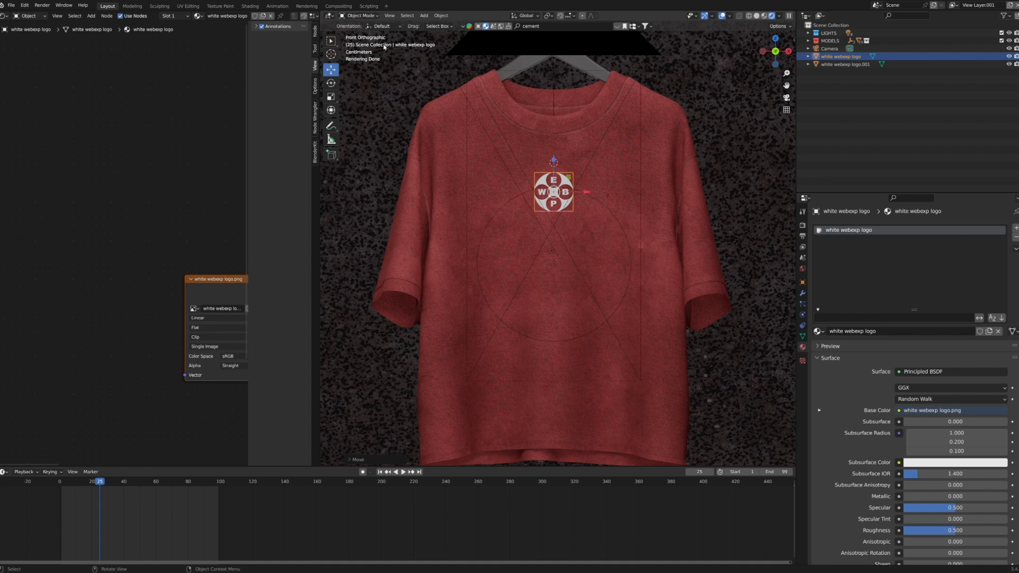
Step: Switch the logo plane to Edit Mode and subdivide its mesh once
click(369, 17)
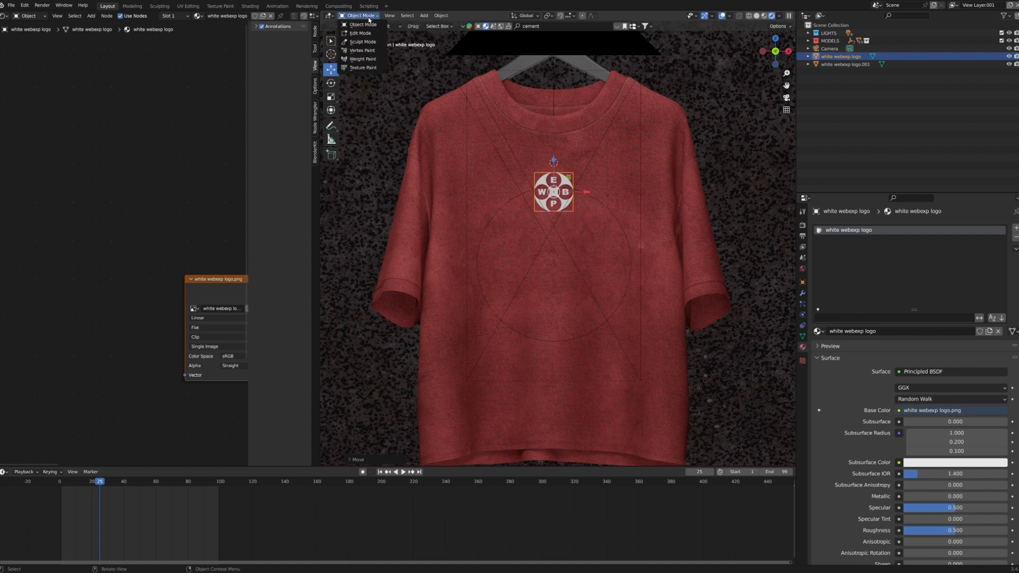
click(361, 33)
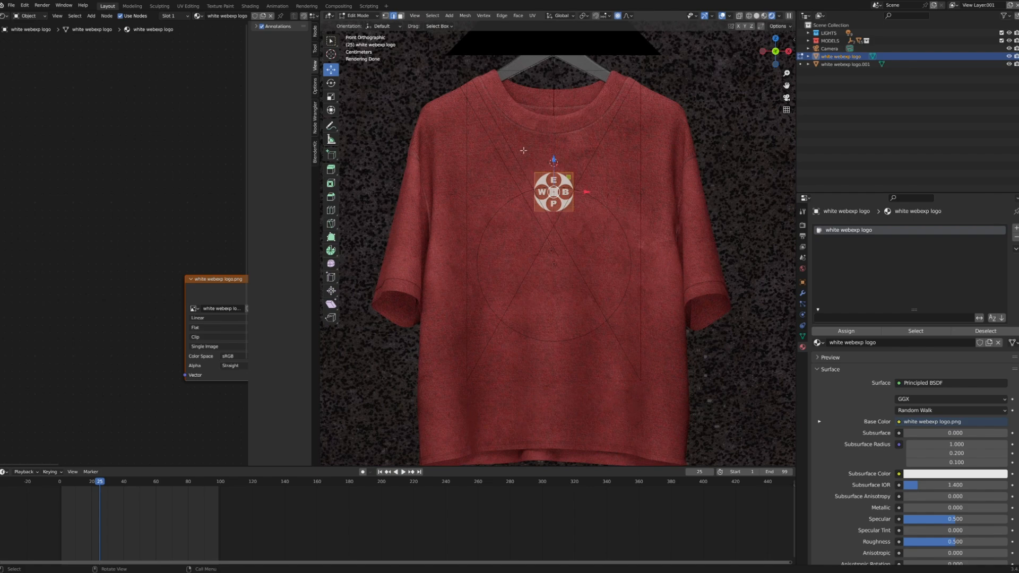
scroll(541, 162, up, 5)
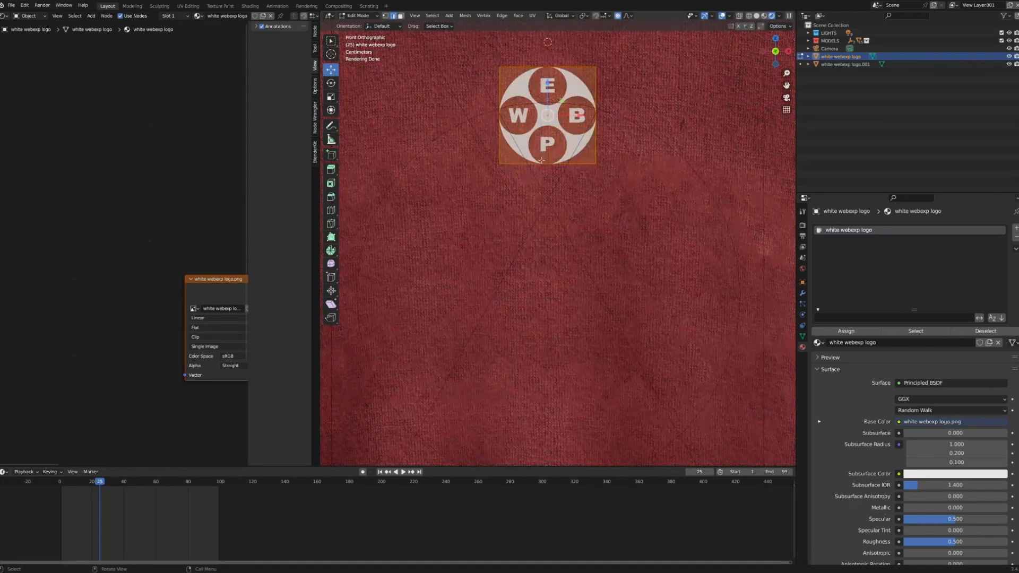
scroll(541, 177, down, 3)
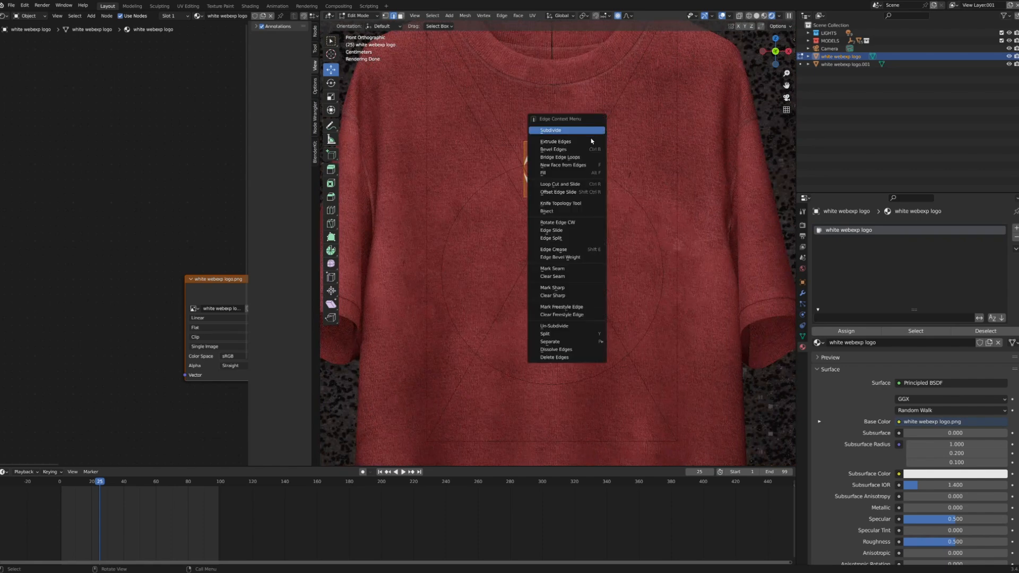
click(591, 134)
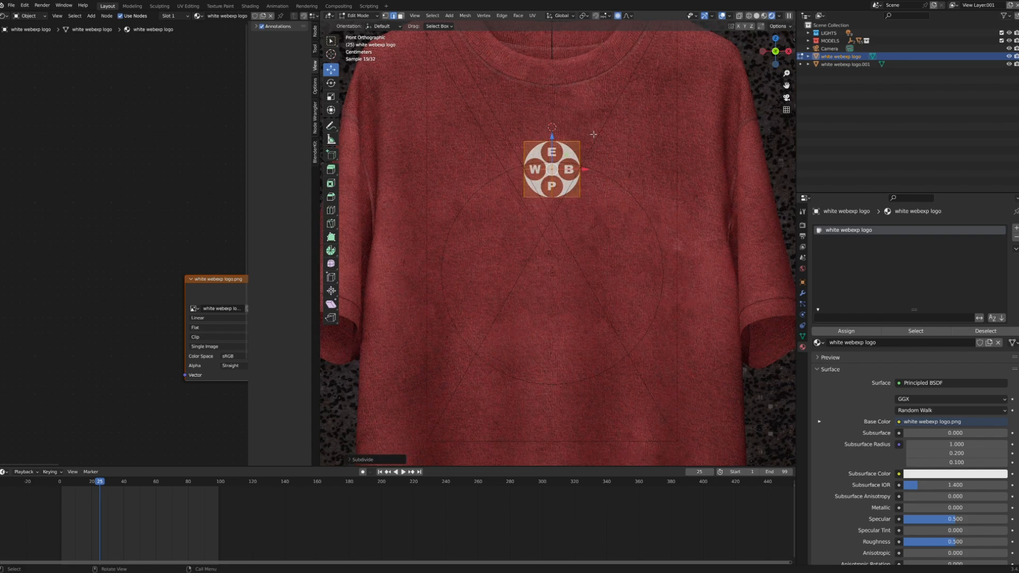
Step: Subdivide the logo plane's mesh five more times to build a dense grid
scroll(594, 134, up, 3)
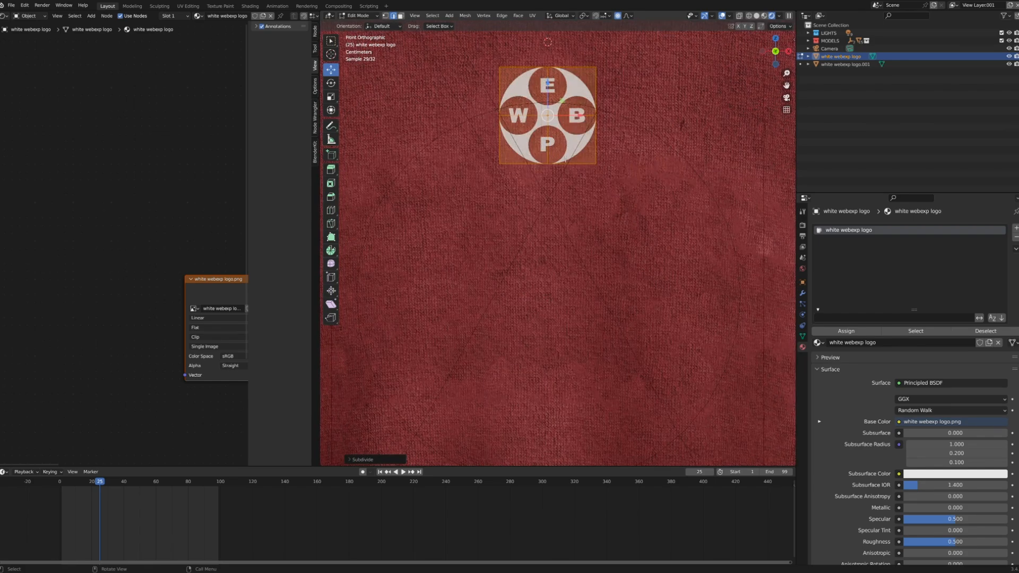
shift+middle_drag(567, 118, 554, 208)
scroll(555, 208, up, 2)
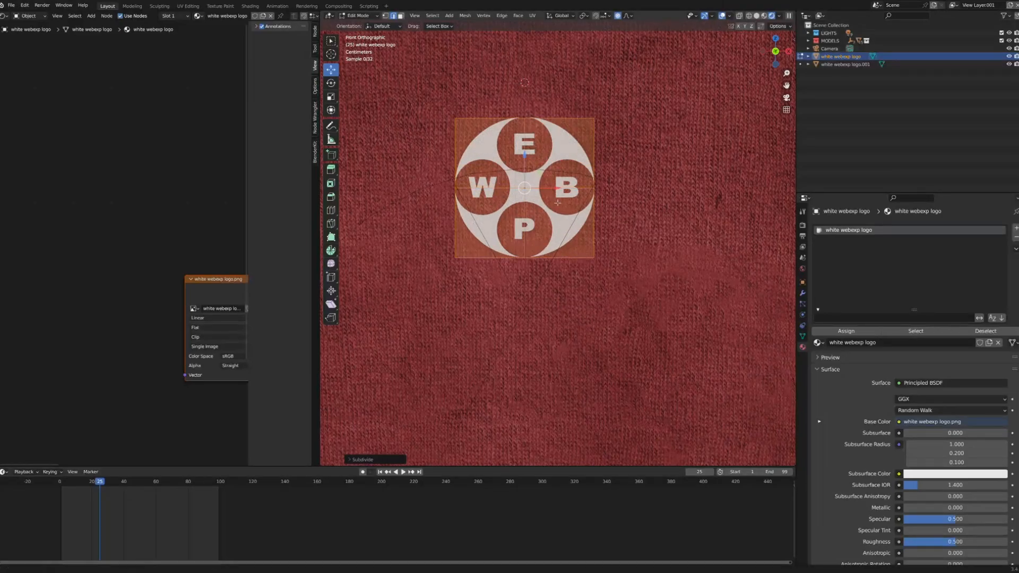
shift+middle_drag(604, 135, 608, 163)
right_click(634, 162)
click(635, 161)
right_click(635, 163)
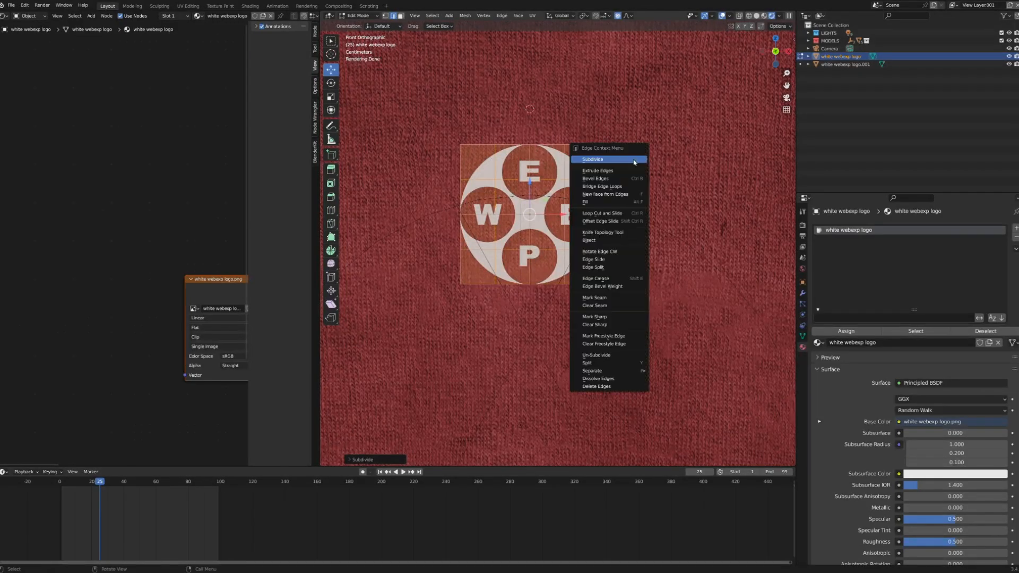
click(636, 161)
right_click(636, 161)
click(636, 161)
right_click(636, 161)
click(636, 161)
right_click(636, 162)
click(636, 162)
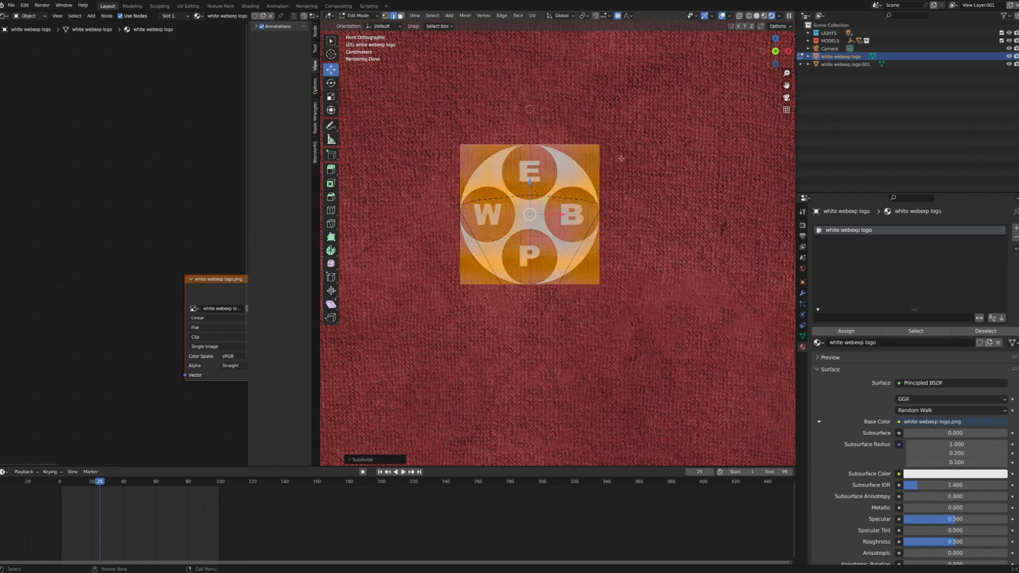
scroll(498, 200, up, 4)
scroll(591, 218, down, 3)
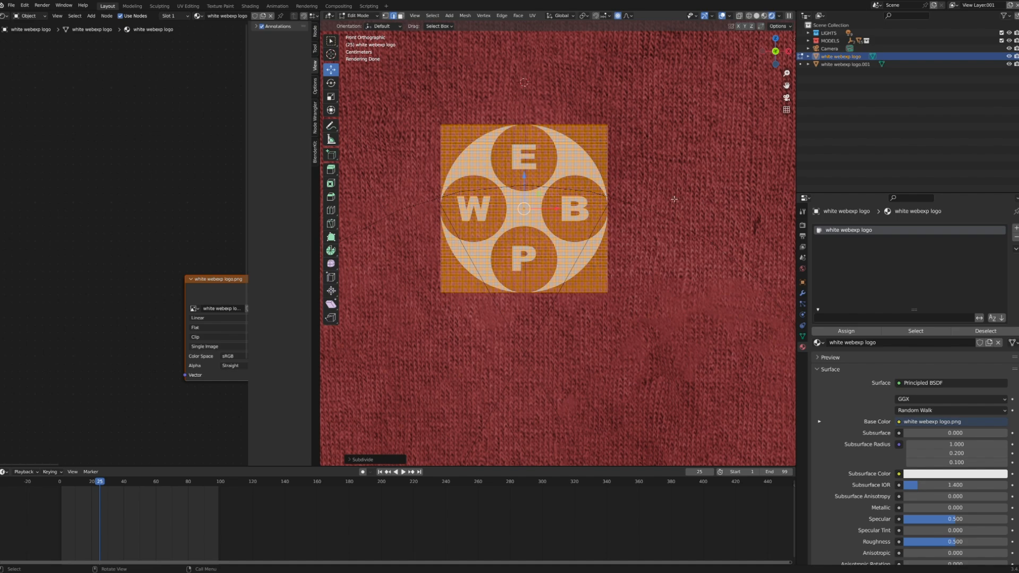
scroll(674, 199, down, 4)
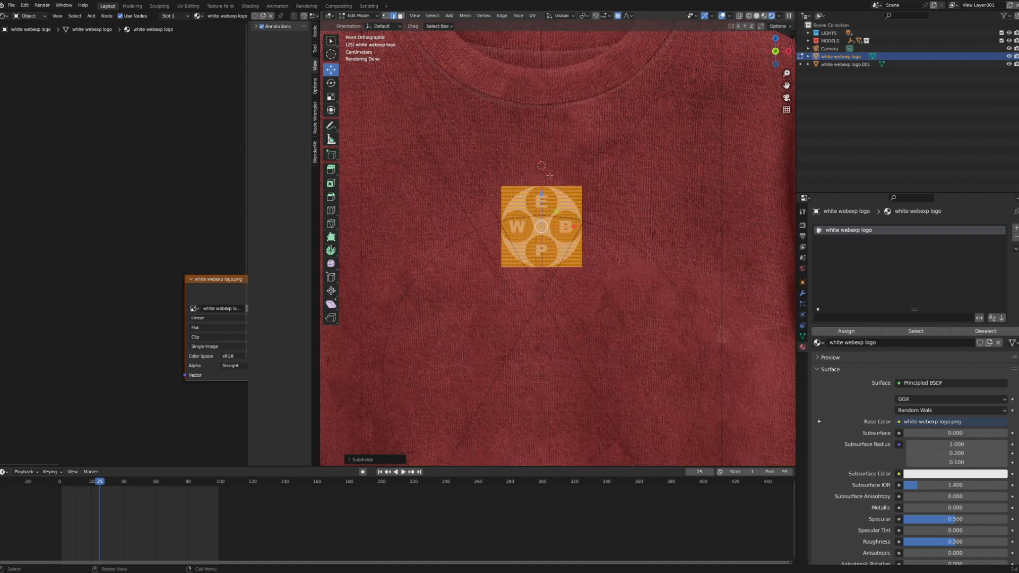
Step: Return the small logo plane to Object Mode and add a Shrinkwrap modifier to it
click(361, 15)
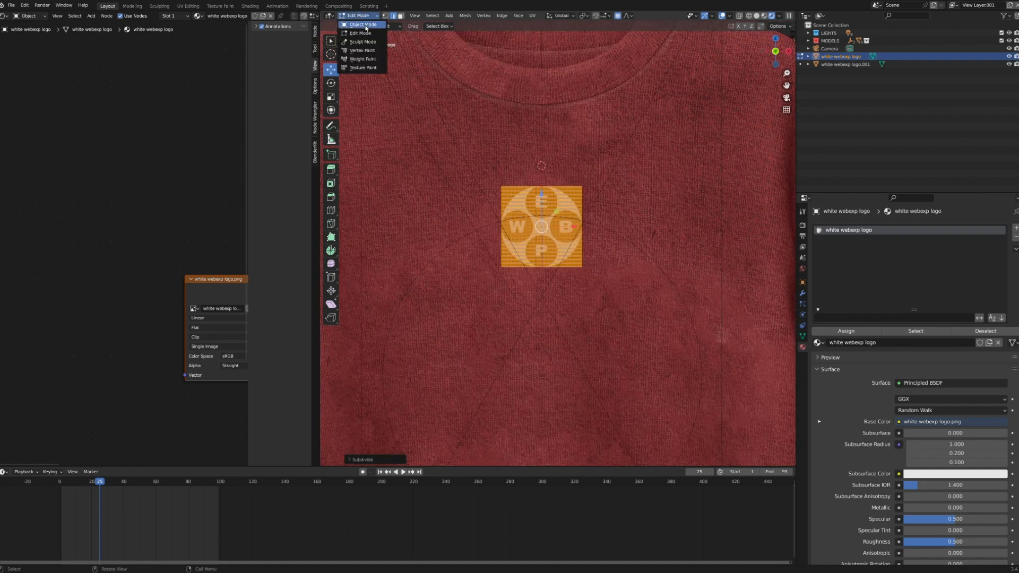
click(356, 20)
scroll(584, 218, down, 4)
scroll(585, 218, down, 3)
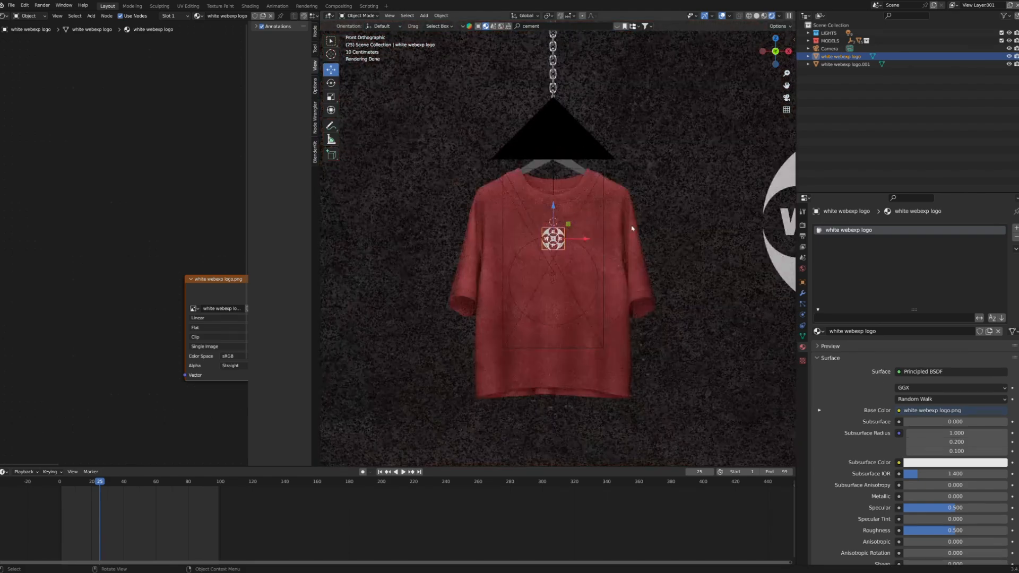
scroll(564, 234, up, 3)
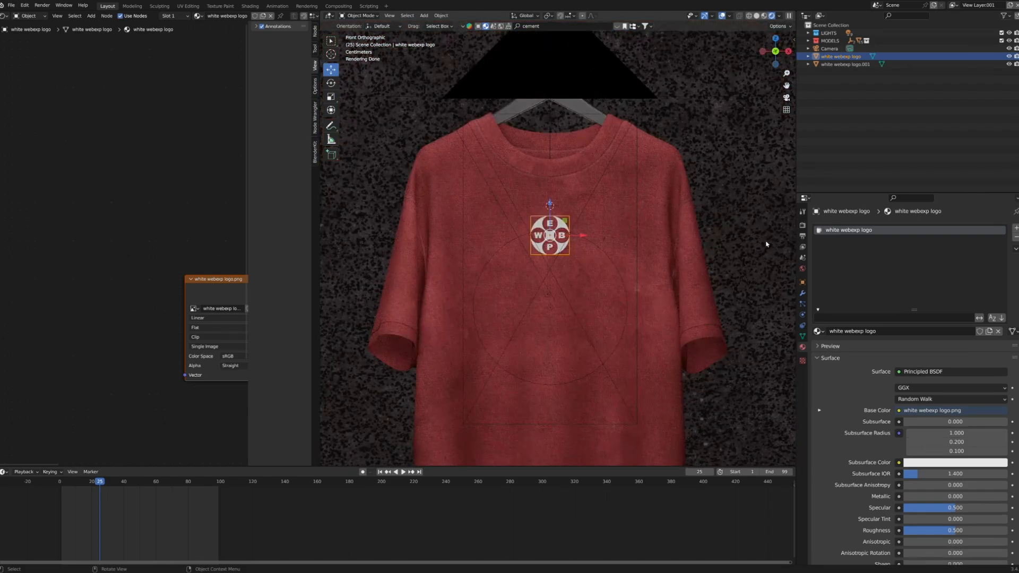
click(803, 294)
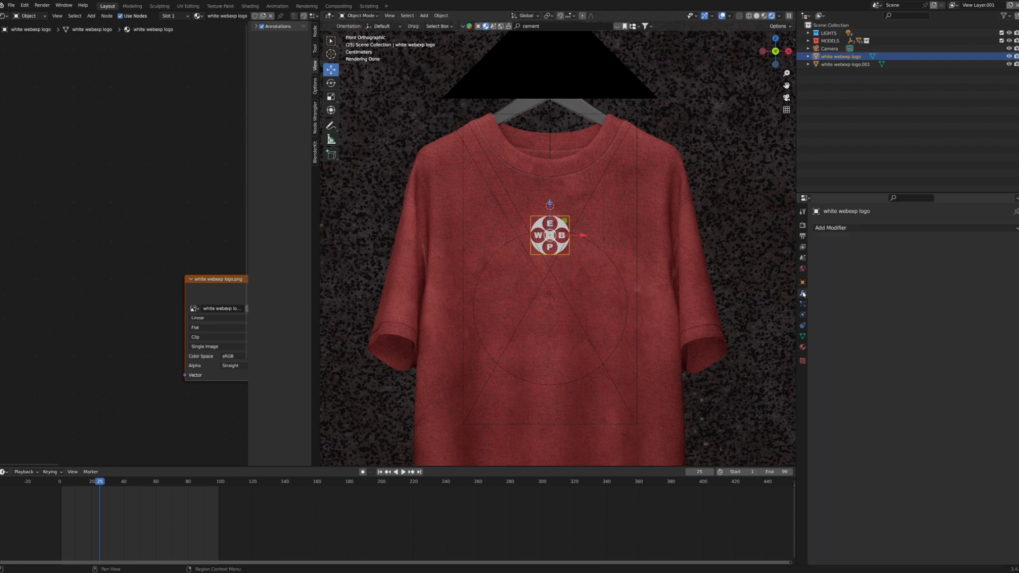
click(843, 228)
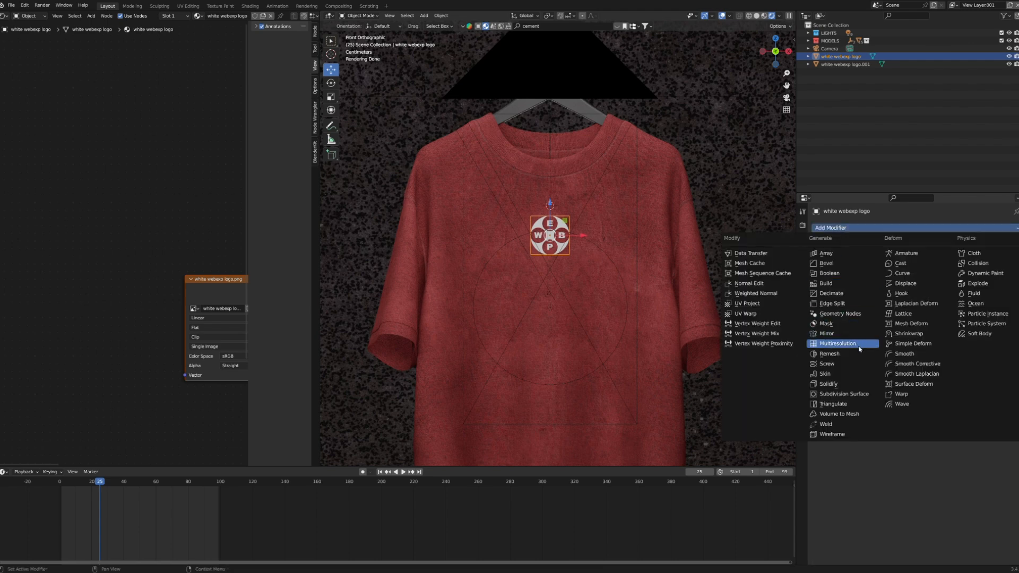
click(907, 334)
Step: Set the small logo's Shrinkwrap to Project, with only the Negative direction enabled and Oversized Shirt Model as the target
click(914, 257)
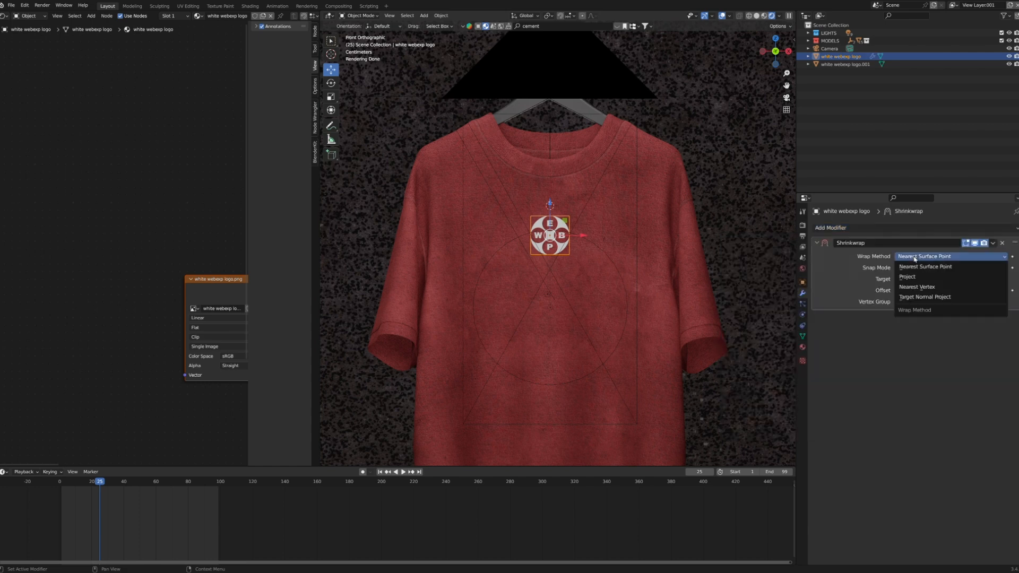
click(908, 276)
click(897, 311)
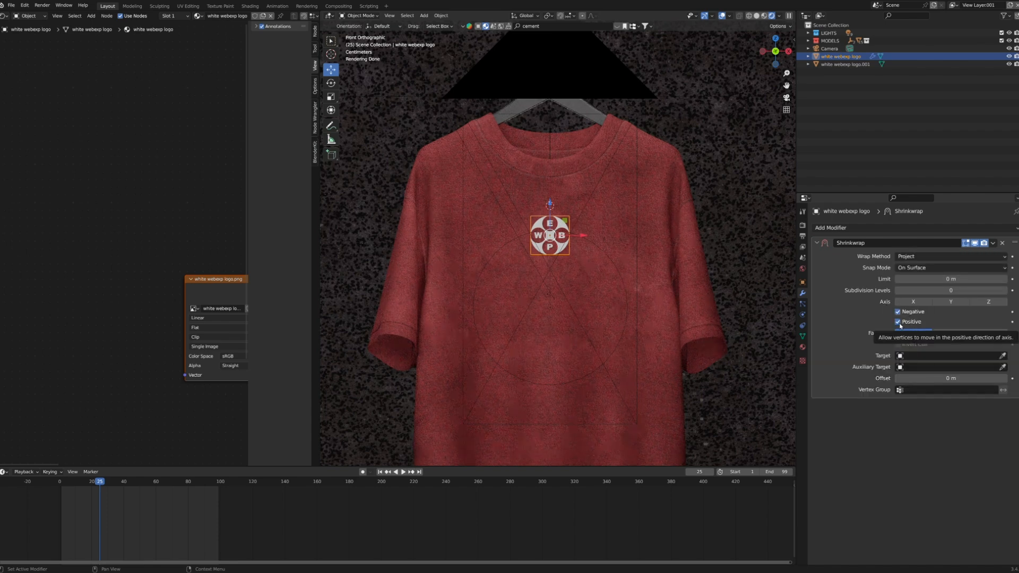
click(898, 322)
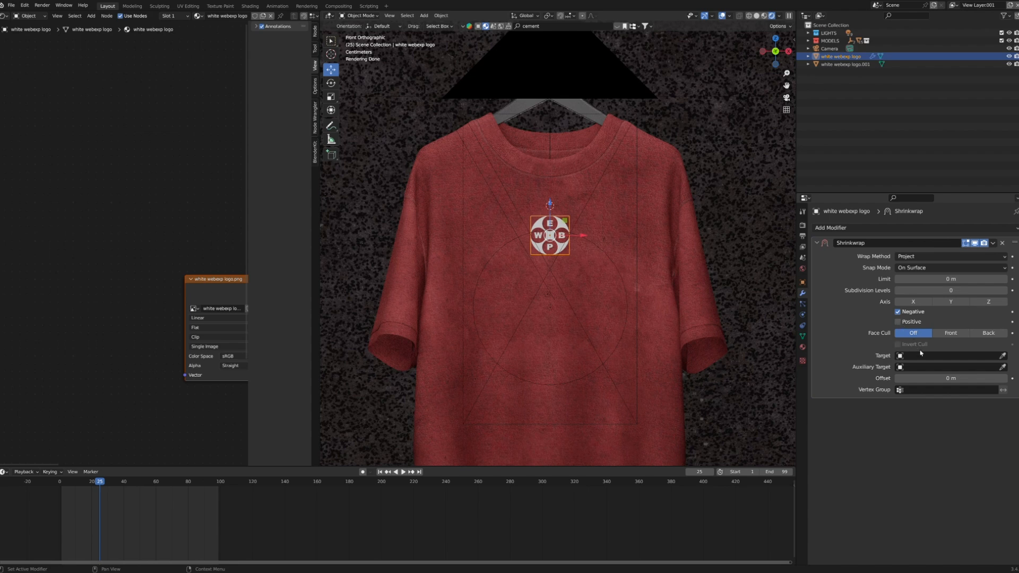
click(1003, 356)
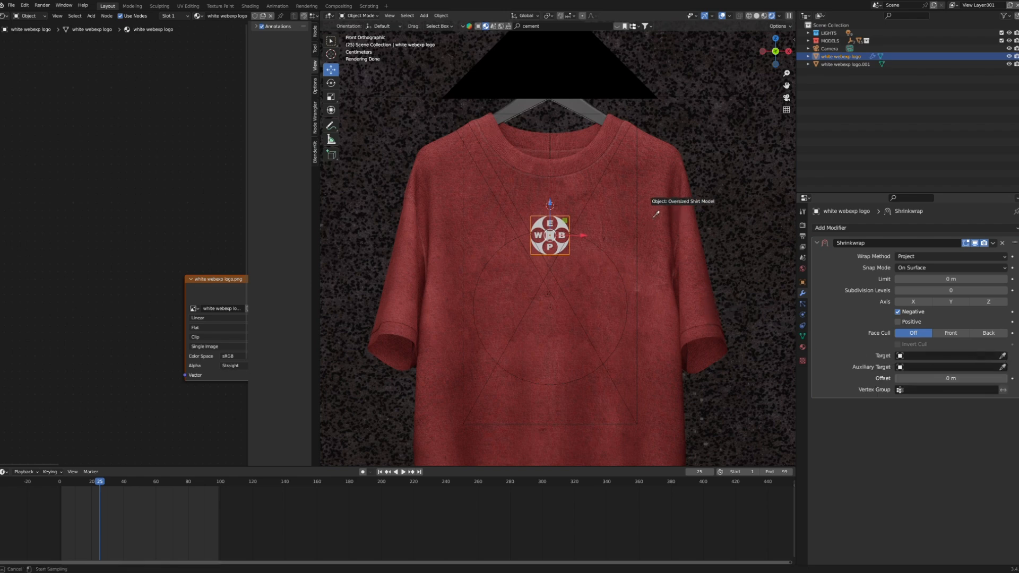
click(663, 195)
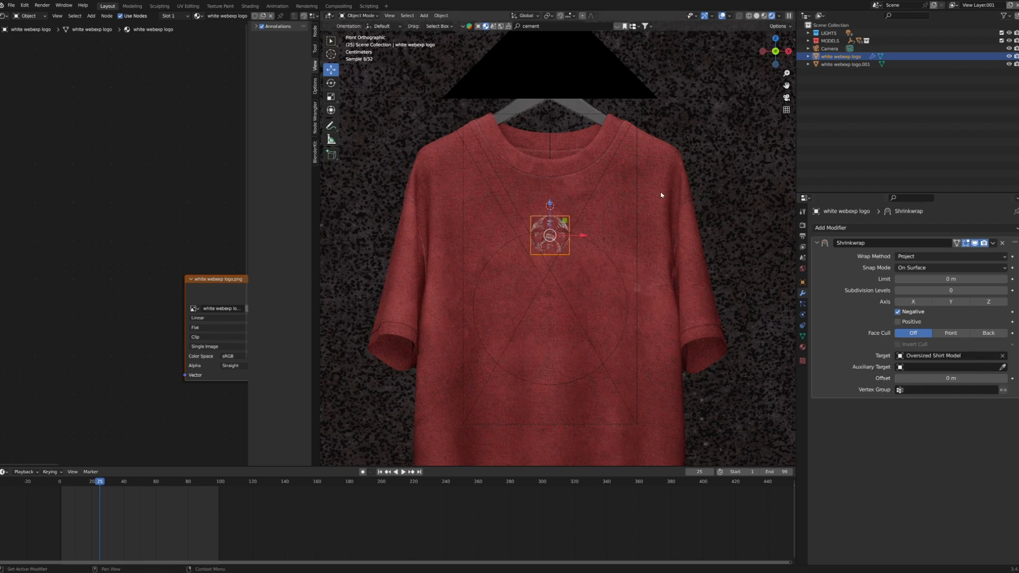
Step: Set the small logo's Shrinkwrap offset to 0.001 m to lift it off the chest fabric
scroll(616, 209, up, 3)
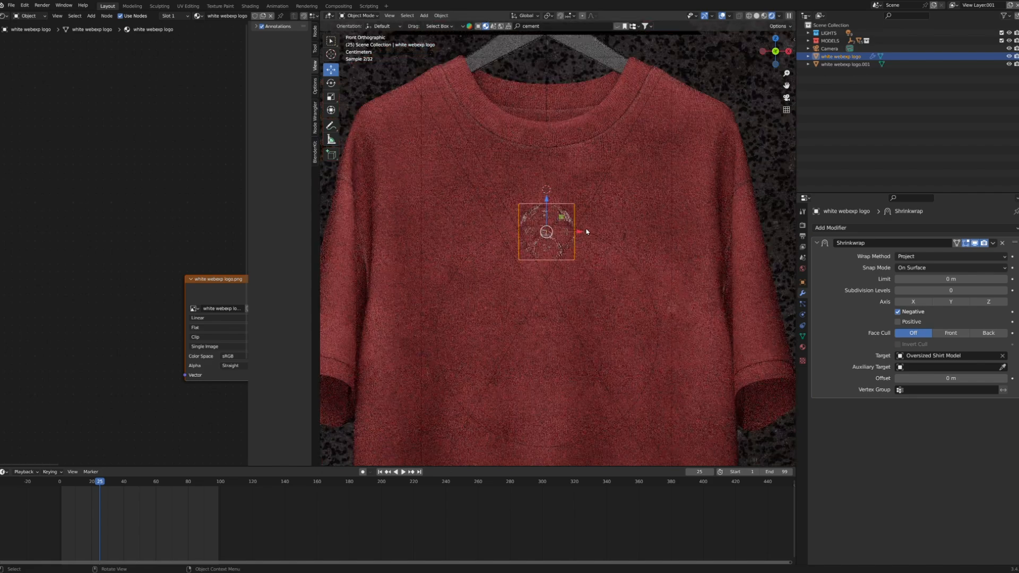
scroll(570, 228, up, 3)
scroll(564, 232, up, 1)
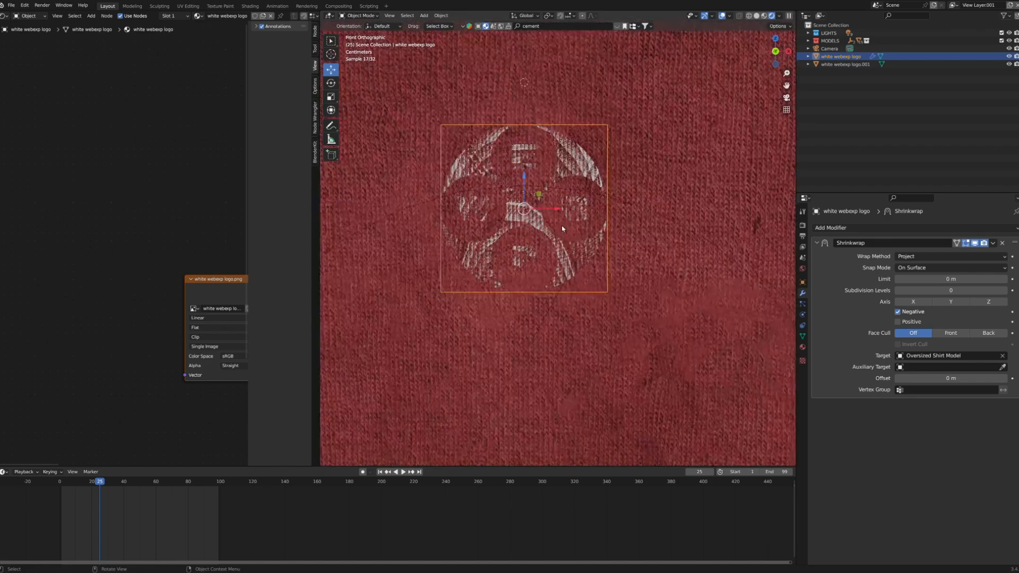
scroll(566, 235, up, 1)
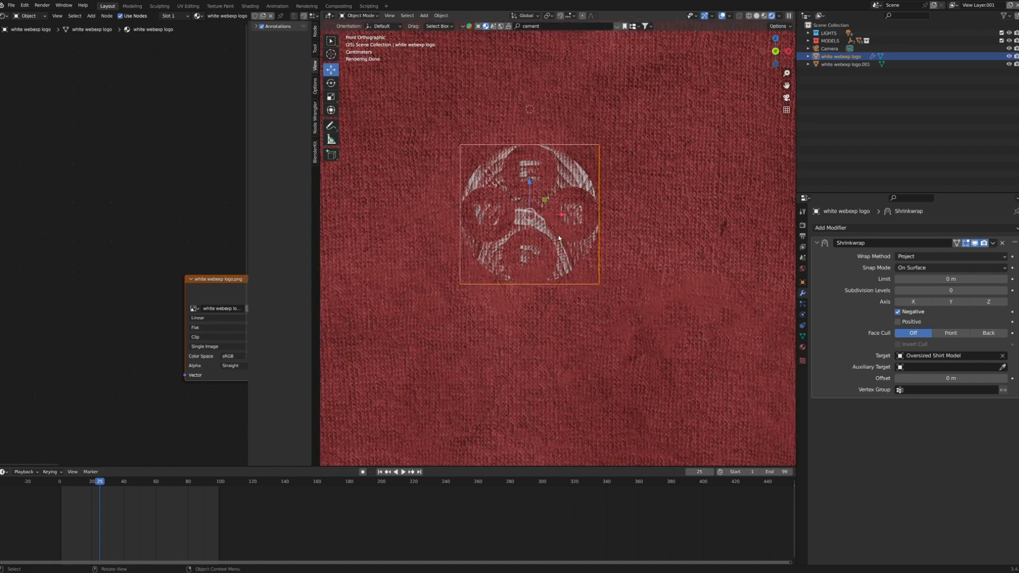
click(949, 379)
key(BackSpace)
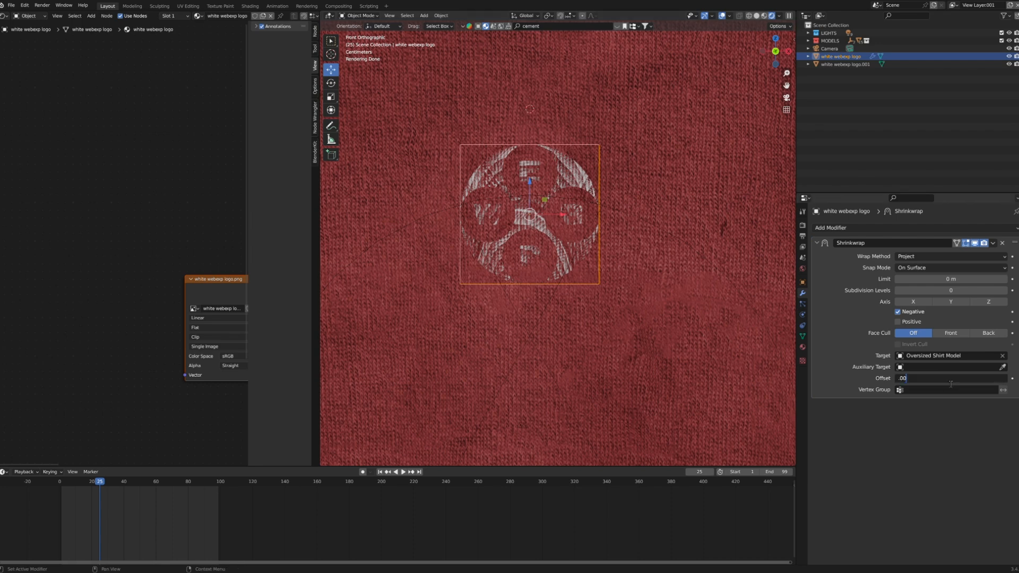
text(0.001)
key(Return)
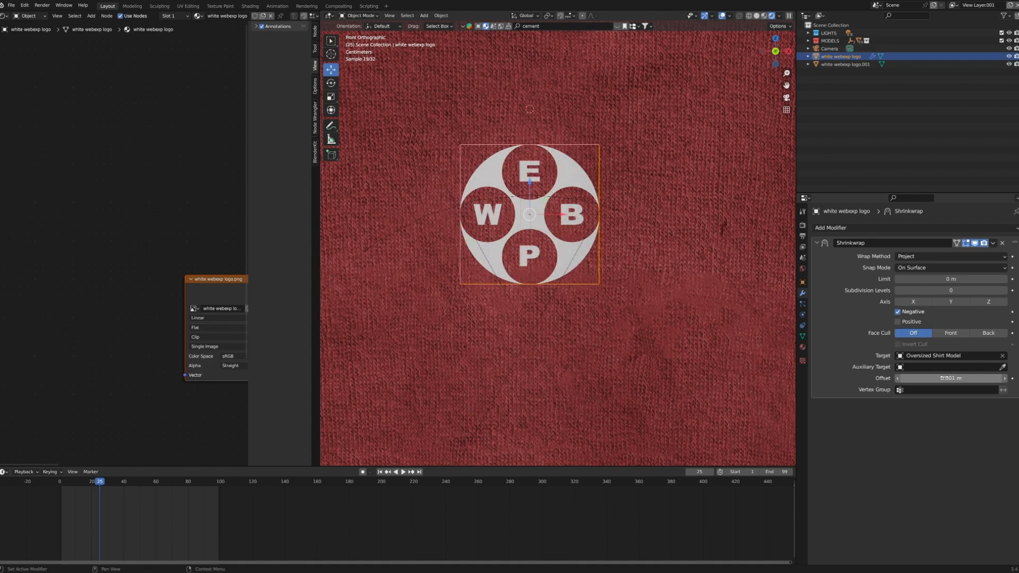
Step: Try moving the shrinkwrapped small logo plane up along Z on the chest, and undo the move
scroll(597, 229, down, 3)
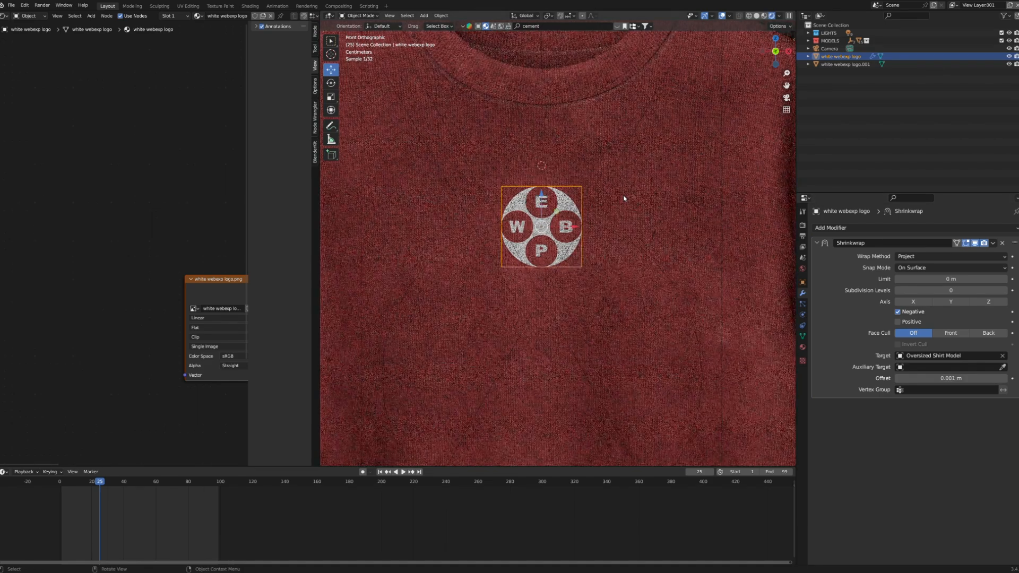
scroll(625, 200, down, 3)
middle_drag(626, 200, 546, 250)
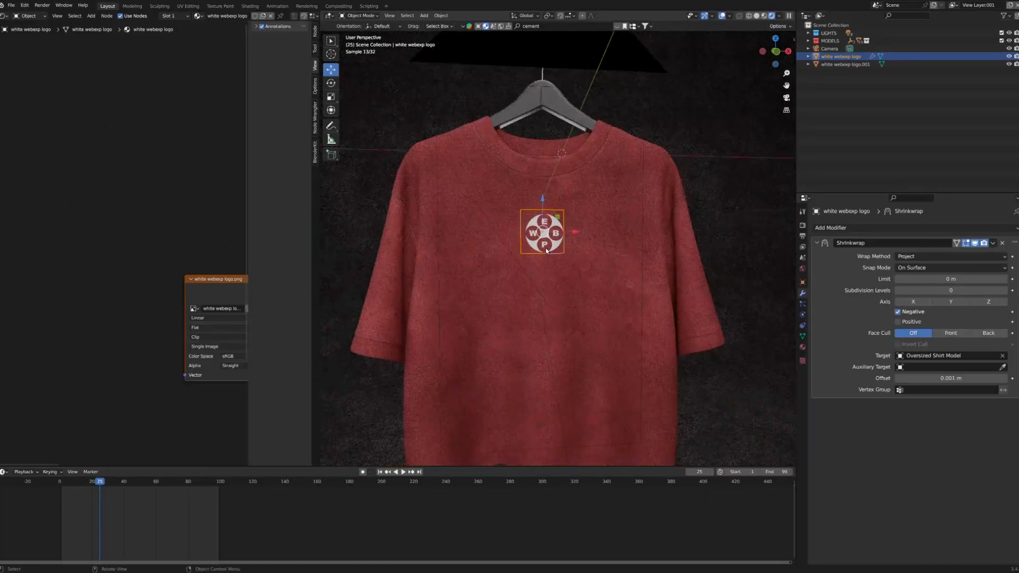
scroll(547, 251, up, 3)
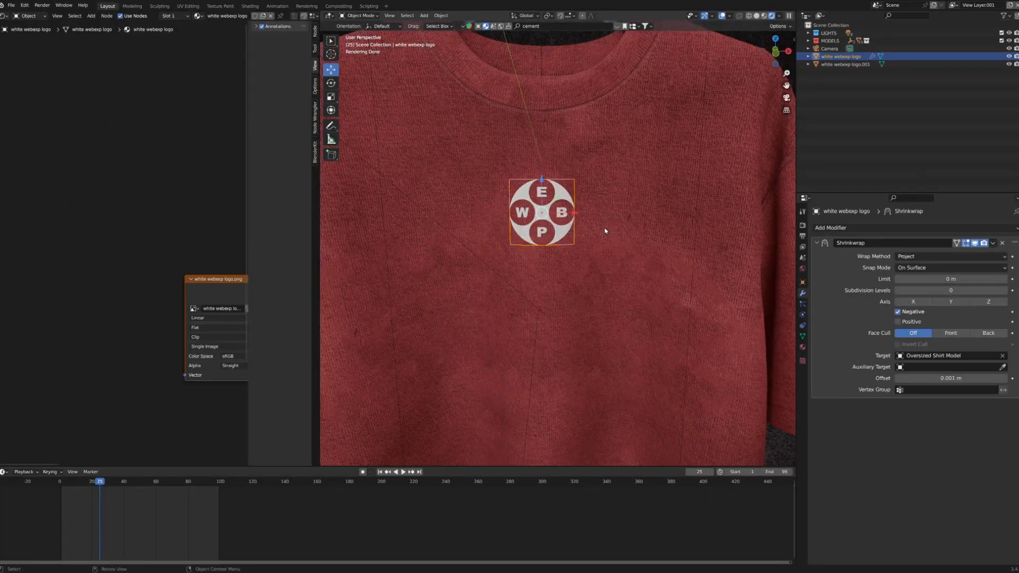
click(992, 243)
drag(542, 181, 543, 134)
key(ctrl+z)
Step: Select the large spare logo plane, move it along X toward the shirt, and move it along Y to behind the shirt
scroll(585, 252, down, 5)
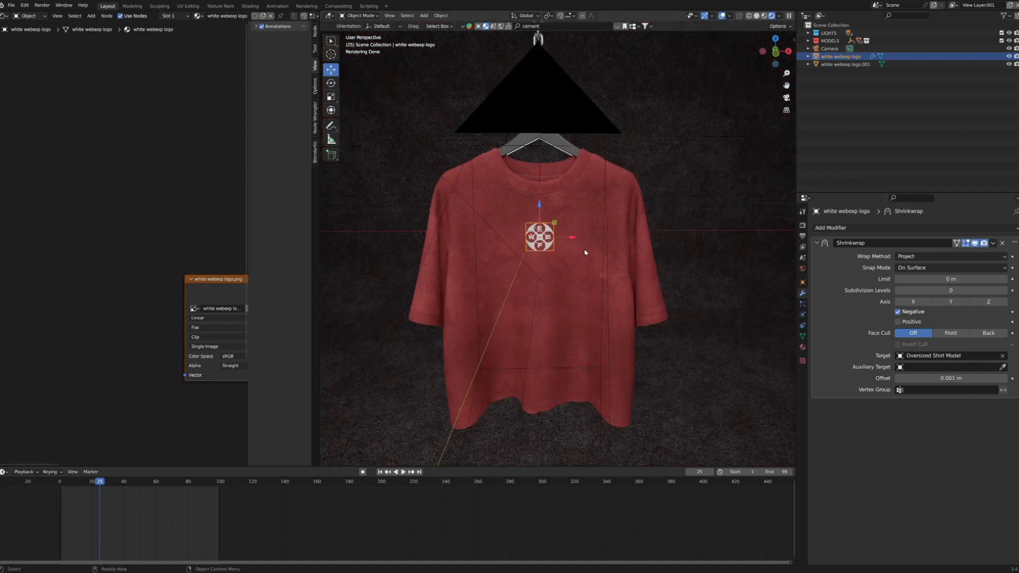
scroll(586, 252, down, 4)
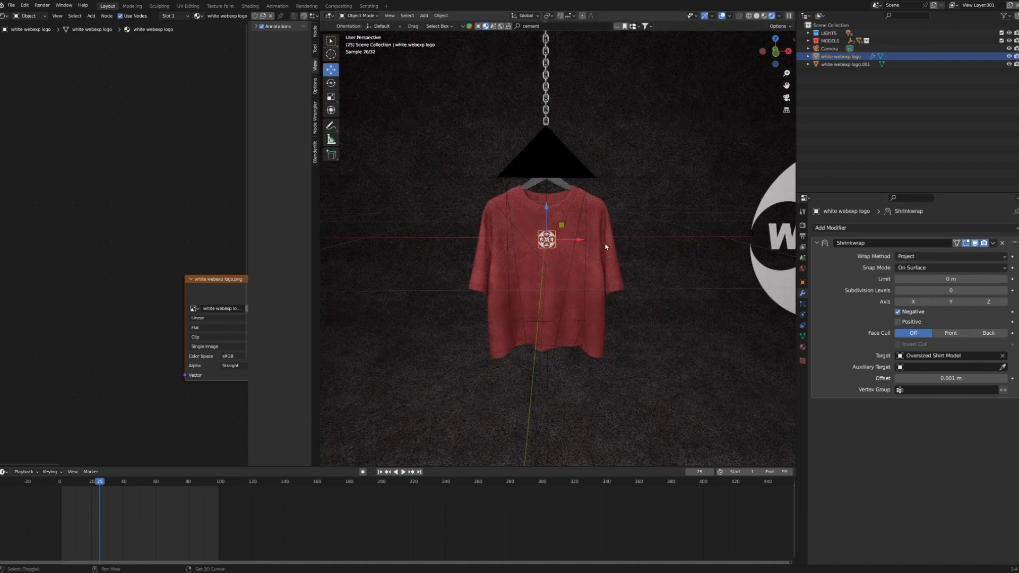
shift+middle_drag(585, 253, 485, 247)
click(690, 237)
middle_drag(690, 236, 676, 281)
drag(695, 263, 513, 274)
middle_drag(513, 274, 629, 264)
scroll(628, 264, down, 1)
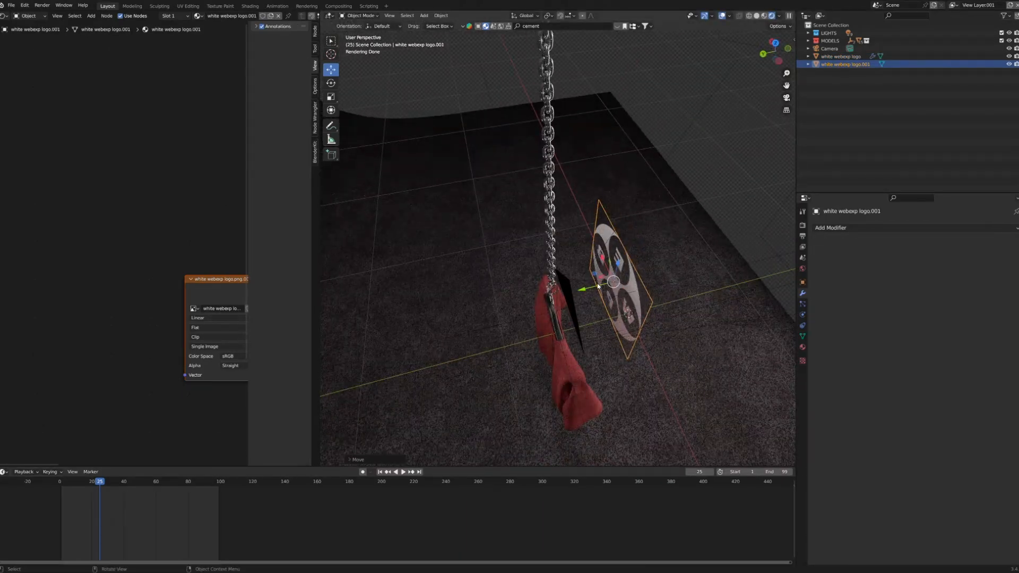
drag(600, 287, 505, 314)
Step: Rotate the large logo plane 180 degrees about Z so its lettering reads correctly from the back
middle_drag(505, 314, 626, 284)
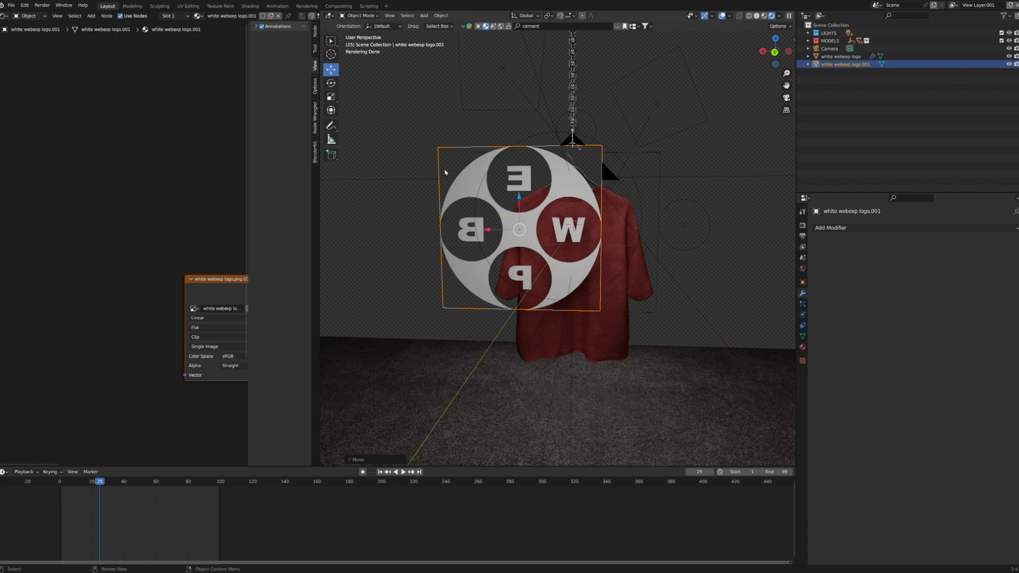
key(r)
text(z)
text(180)
key(Return)
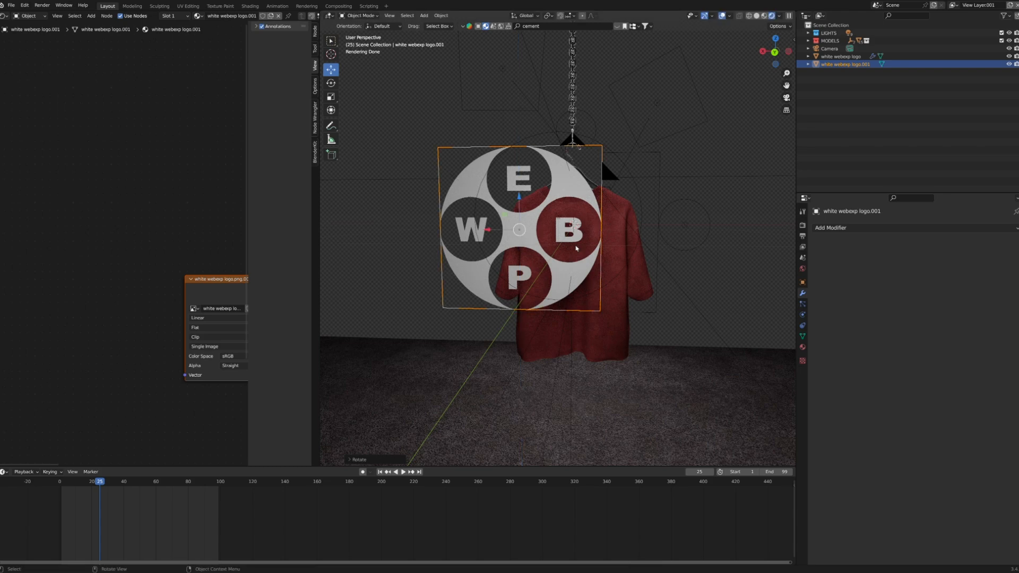
Step: Centre the large logo plane behind the shirt along X and bring it along Y close to the back fabric
middle_drag(577, 249, 580, 240)
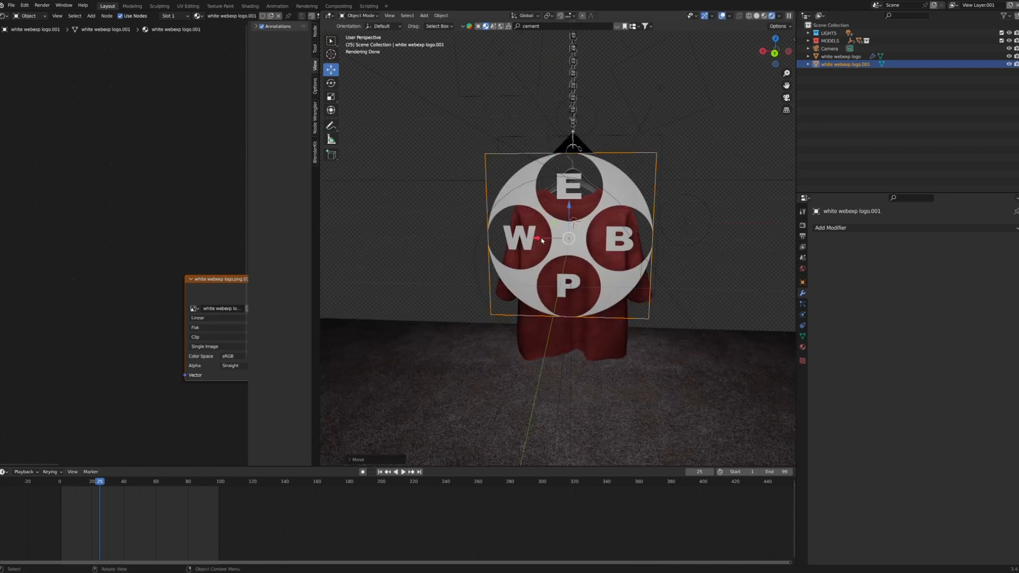
mouse_move(533, 239)
mouse_down()
mouse_move(487, 239)
mouse_move(550, 239)
mouse_up()
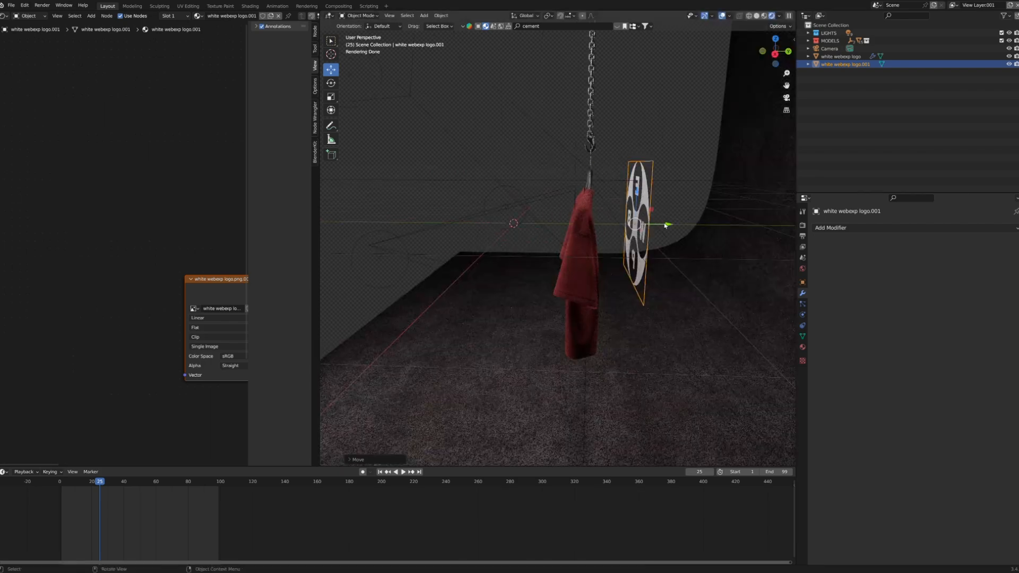
drag(665, 225, 626, 227)
middle_drag(627, 227, 591, 225)
Step: Scale the large logo plane down to fit within the shirt's back and nudge it along X
scroll(547, 204, up, 3)
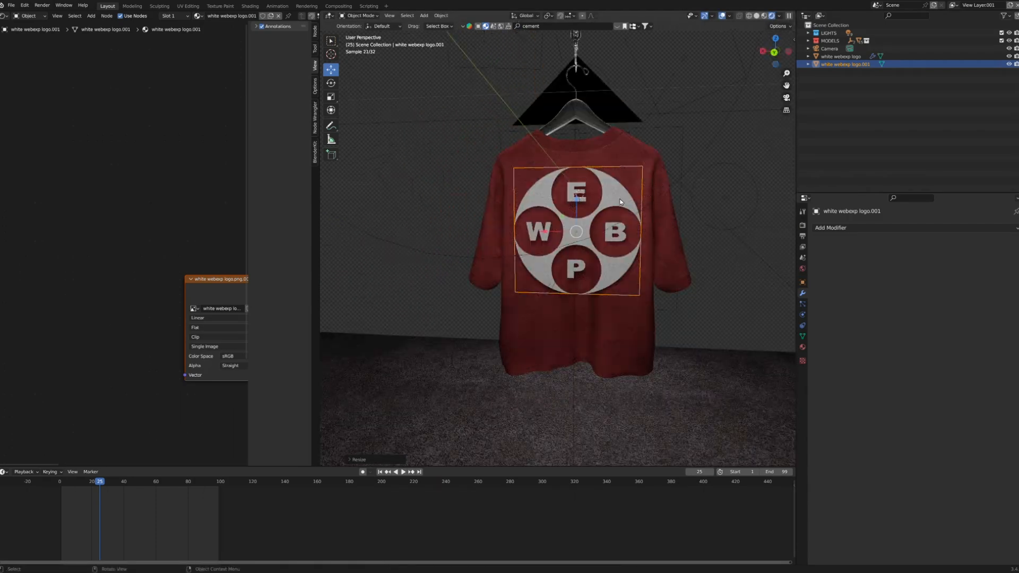
middle_drag(632, 202, 627, 208)
scroll(627, 207, up, 2)
drag(560, 227, 557, 227)
scroll(680, 223, down, 2)
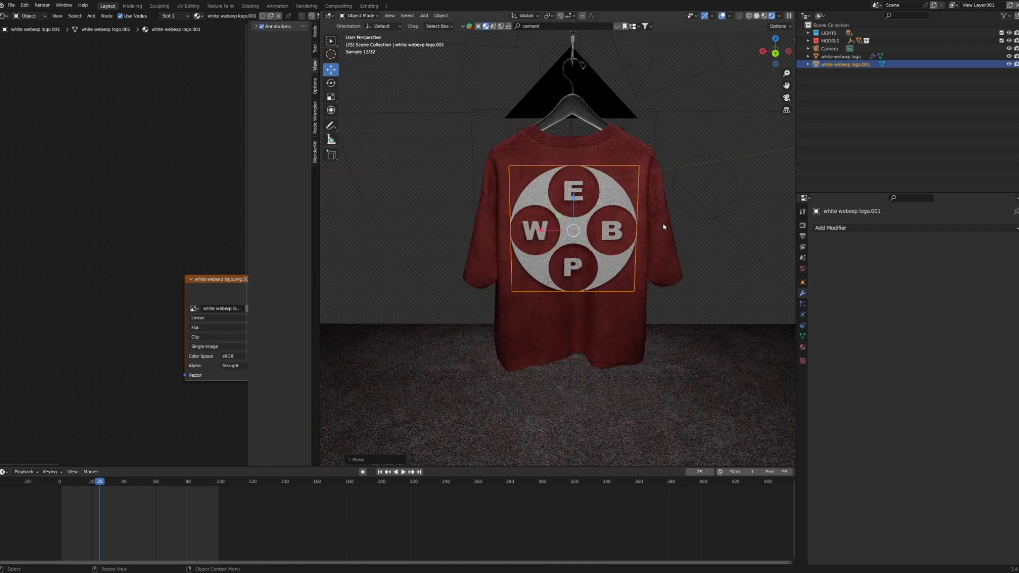
Step: Subdivide the back logo plane's mesh six times in Edit Mode and return it to Object Mode
key(Tab)
right_click(642, 251)
click(644, 251)
right_click(644, 252)
click(644, 253)
right_click(642, 252)
click(643, 253)
right_click(642, 253)
click(642, 252)
right_click(641, 253)
click(642, 251)
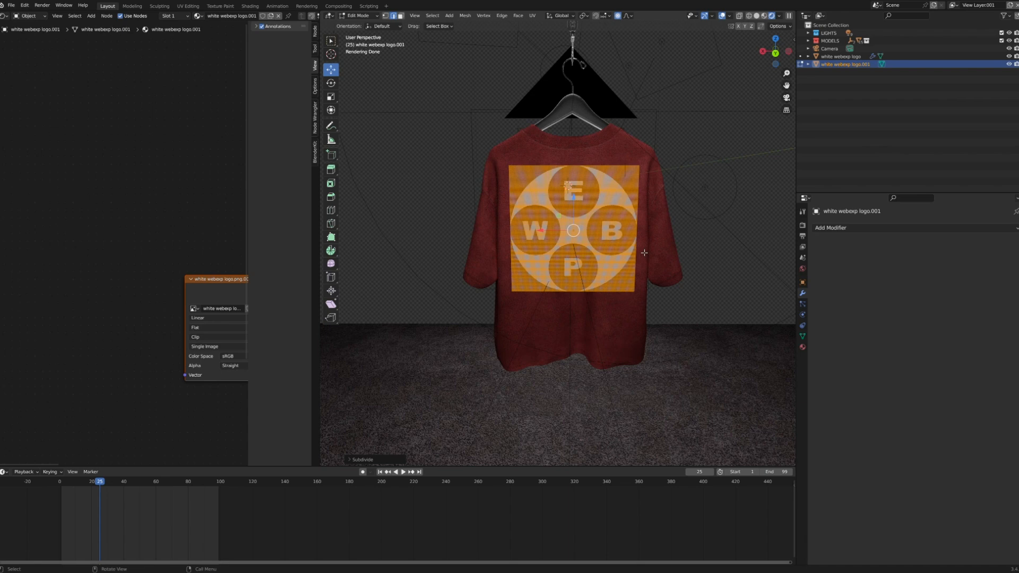
right_click(644, 252)
click(643, 252)
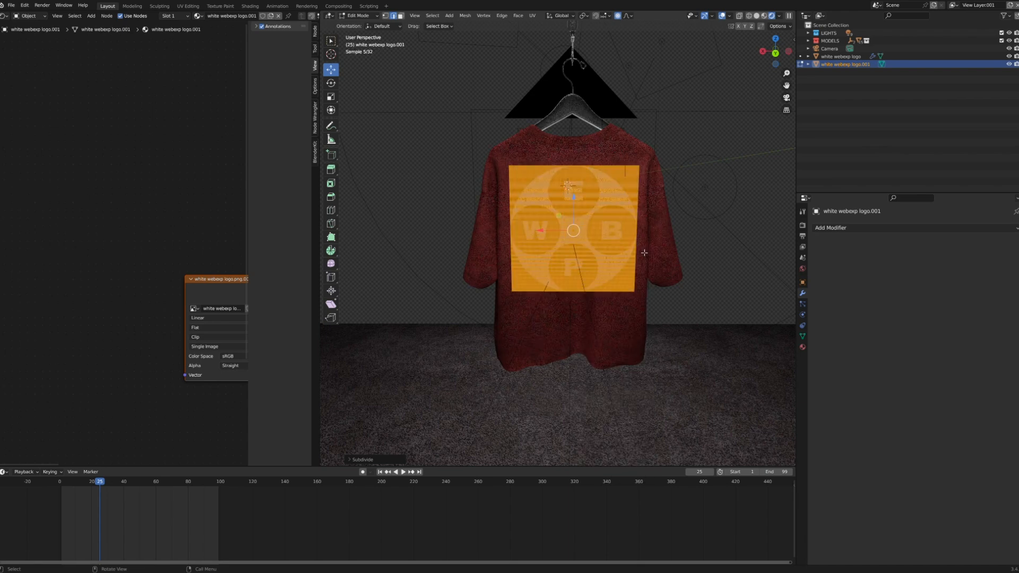
key(Tab)
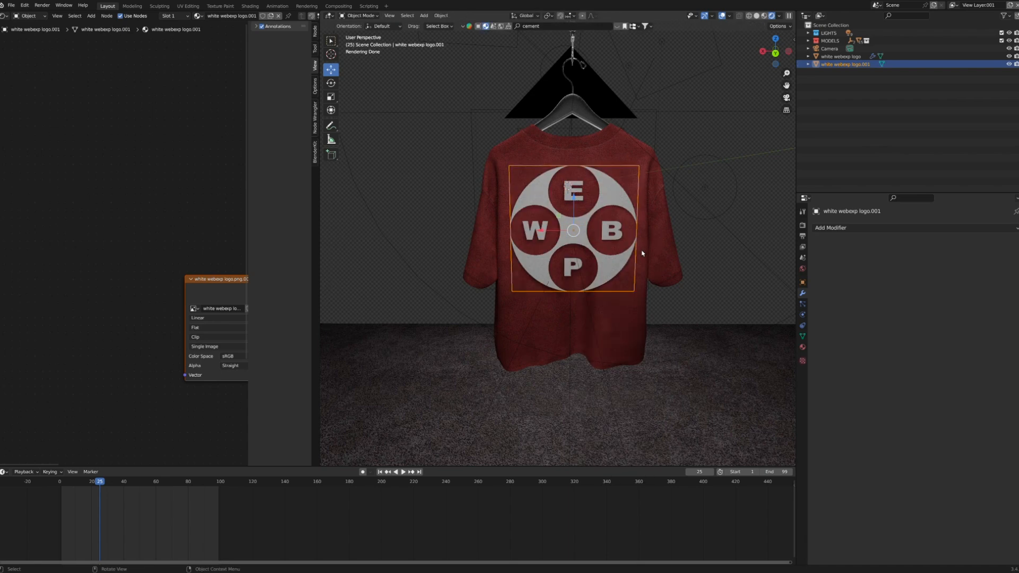
Step: Add a Shrinkwrap modifier to the back logo plane and set its wrap method to Project
click(831, 229)
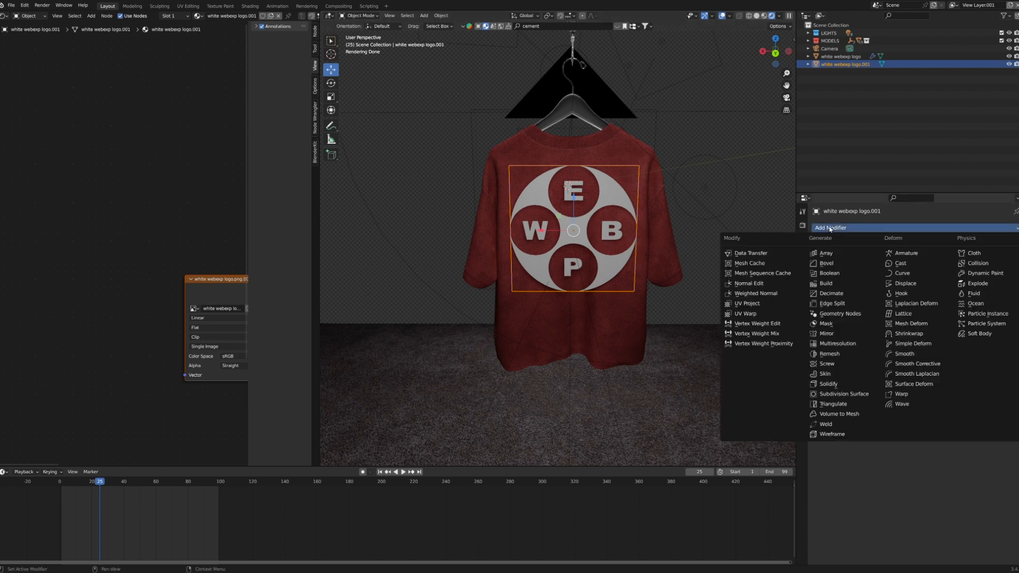
click(897, 335)
click(948, 257)
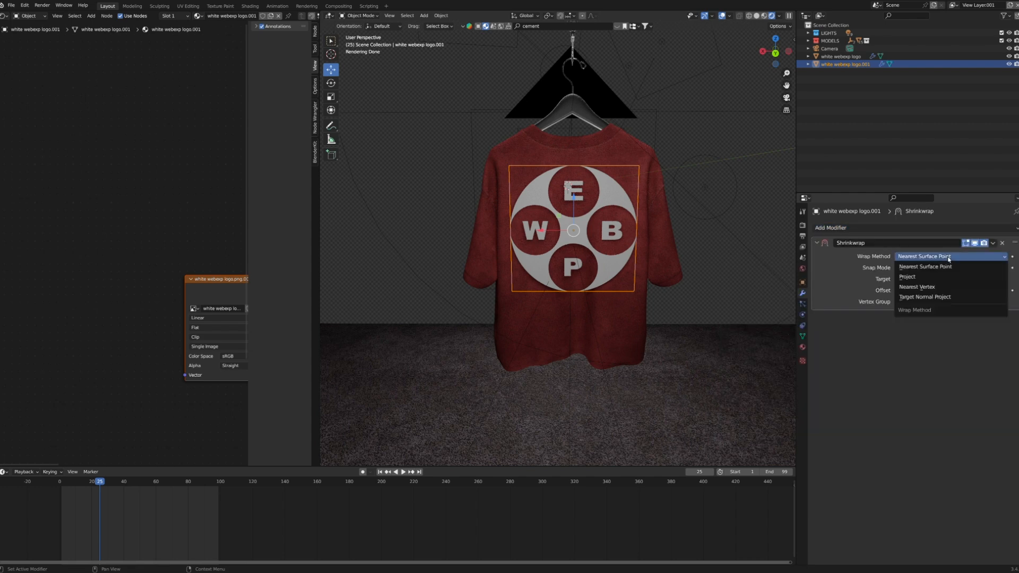
click(927, 278)
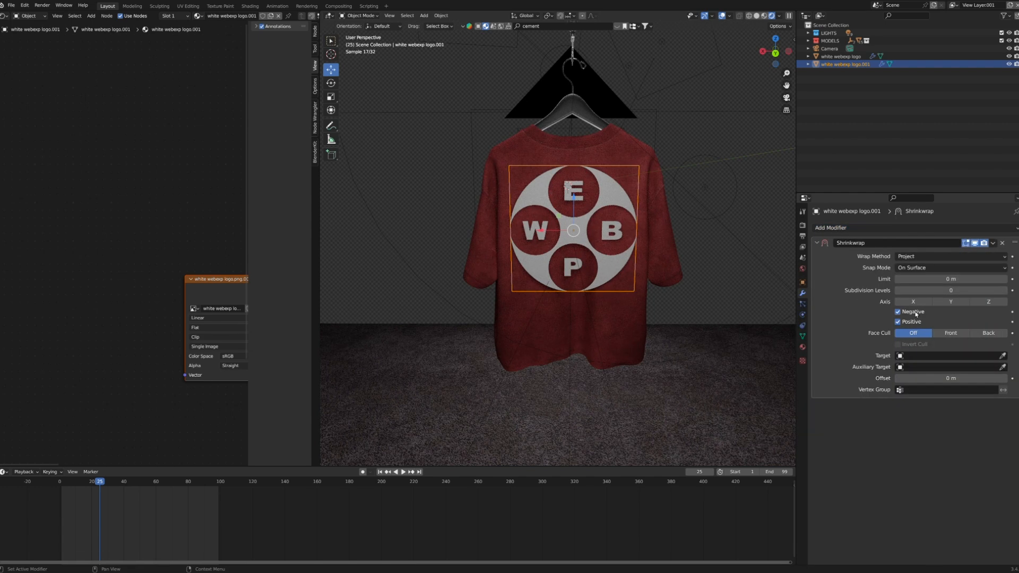
Step: Limit the back logo's projection to the Negative direction and pick Oversized Shirt Model as its target
click(911, 322)
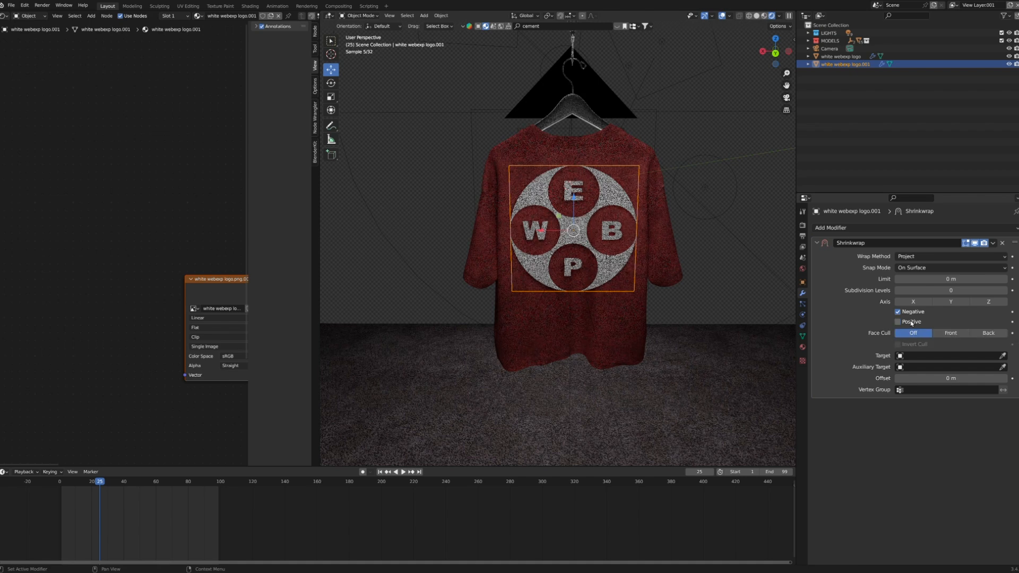
click(1003, 356)
click(486, 256)
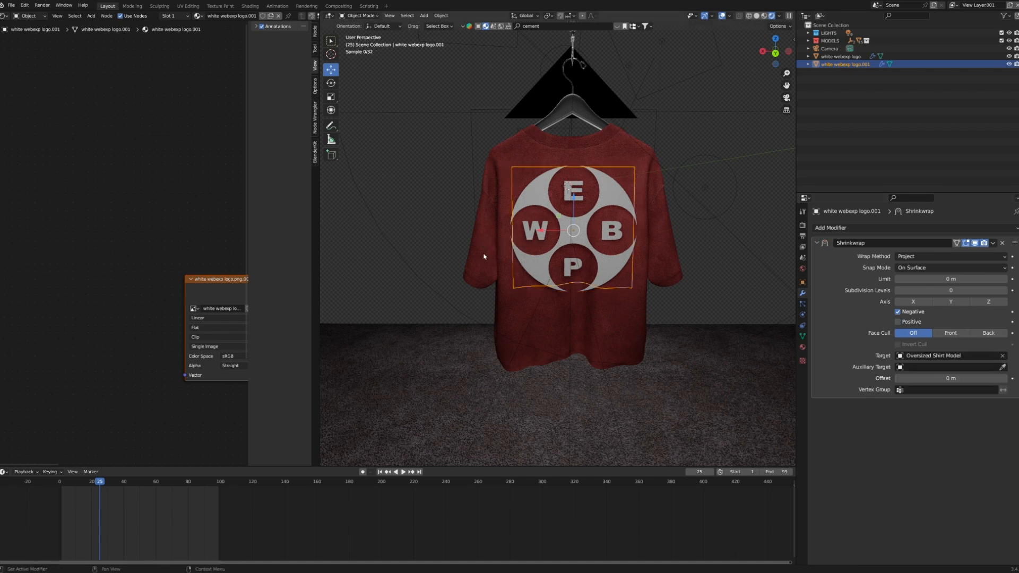
Step: Set the offset of the back logo plane's Shrinkwrap modifier to 0.001 m and deselect the plane
click(961, 380)
text(0.001)
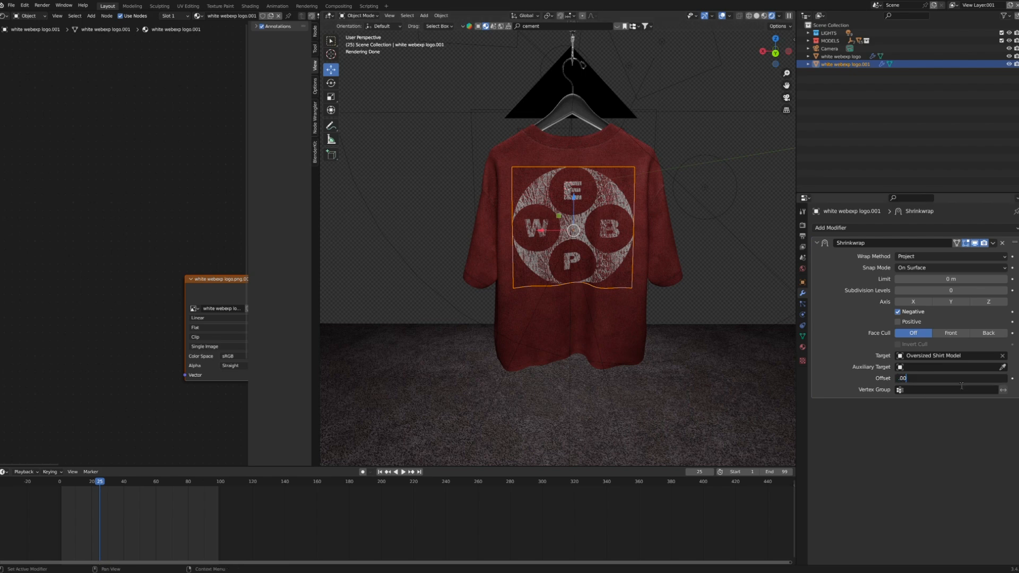
key(Return)
scroll(598, 210, up, 2)
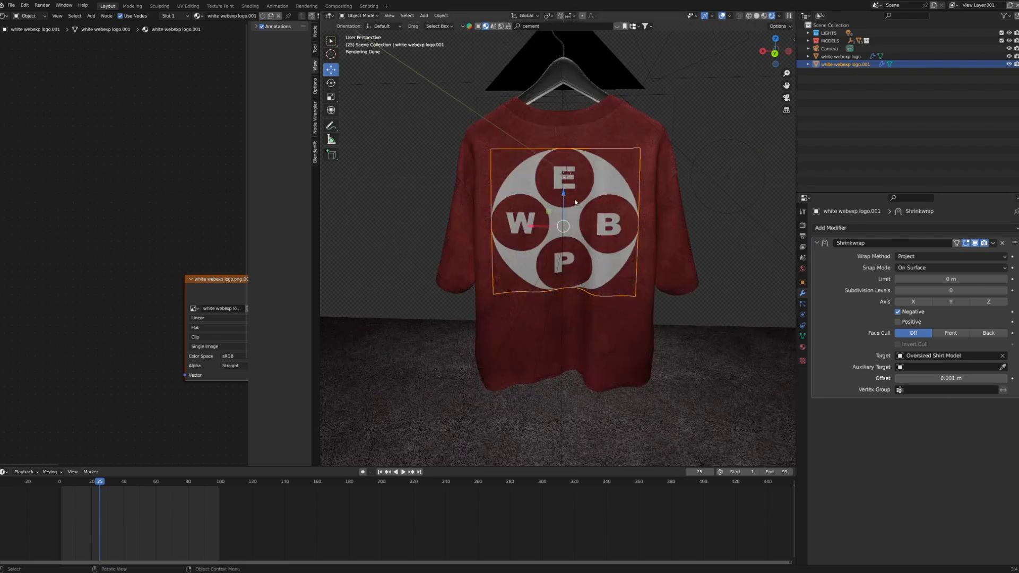
drag(564, 194, 544, 231)
click(609, 328)
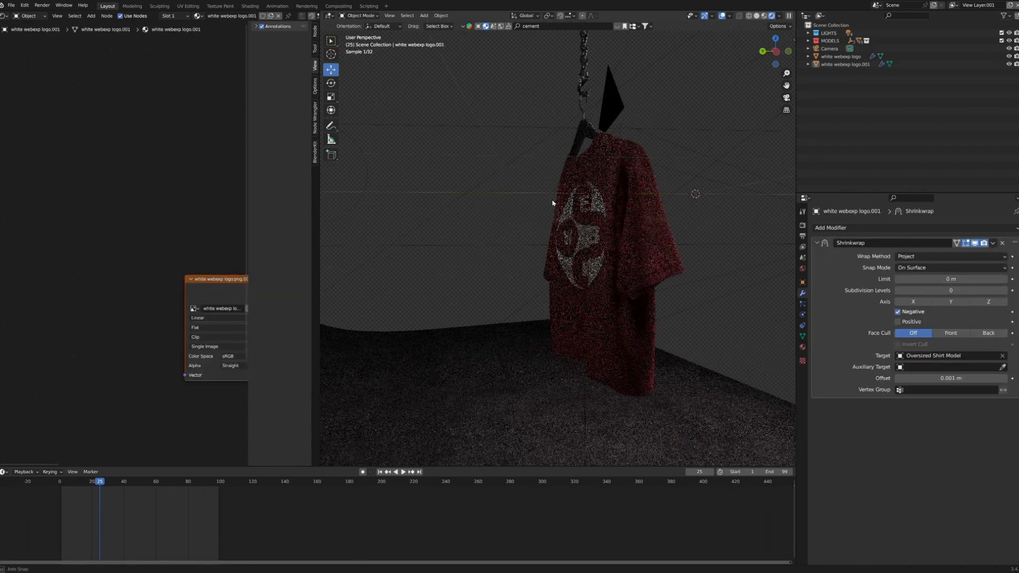
Step: Set the Specular value of the chest logo plane's material to 0
middle_drag(555, 204, 605, 231)
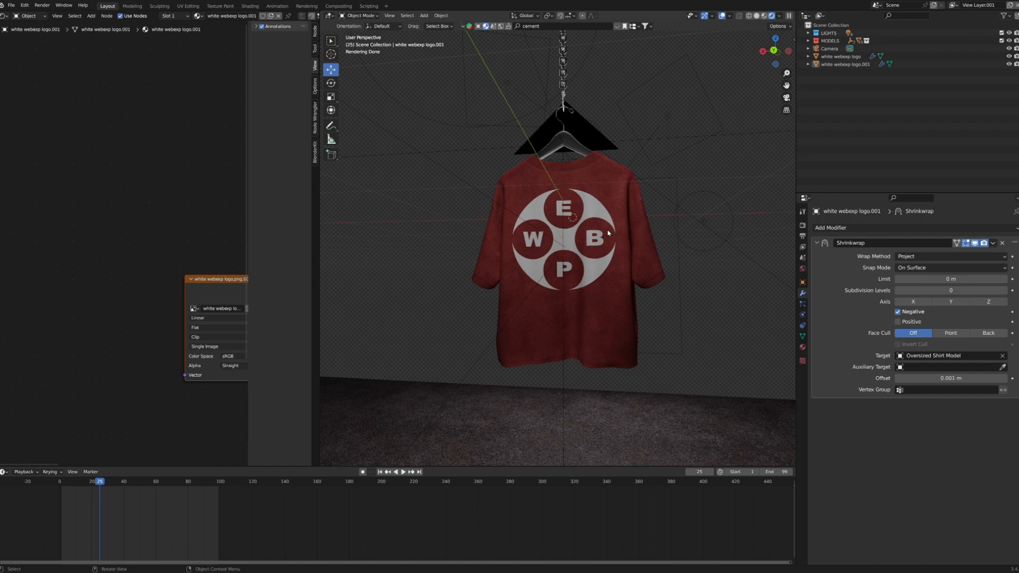
scroll(608, 235, up, 3)
middle_drag(608, 237, 567, 238)
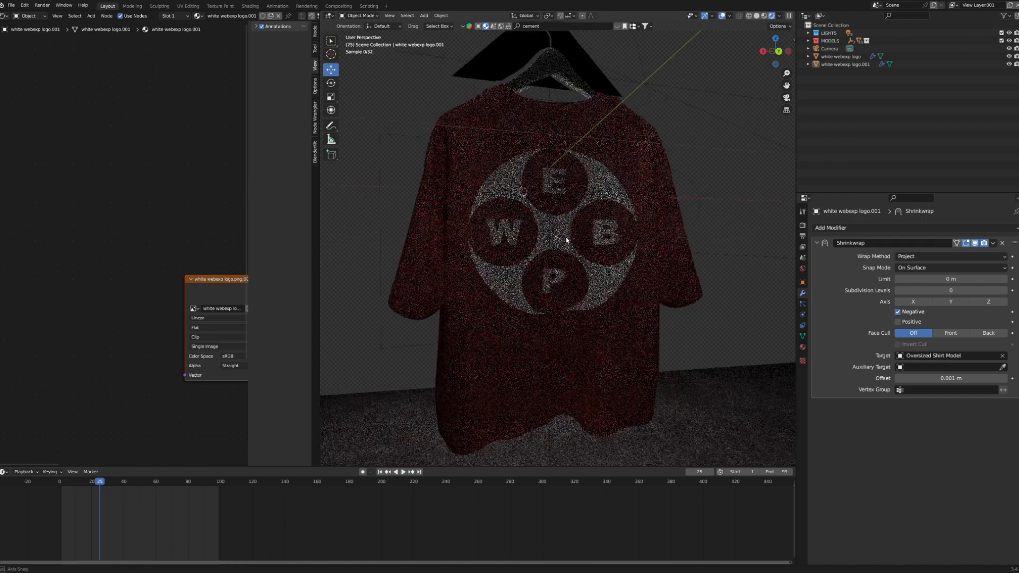
middle_drag(518, 266, 557, 276)
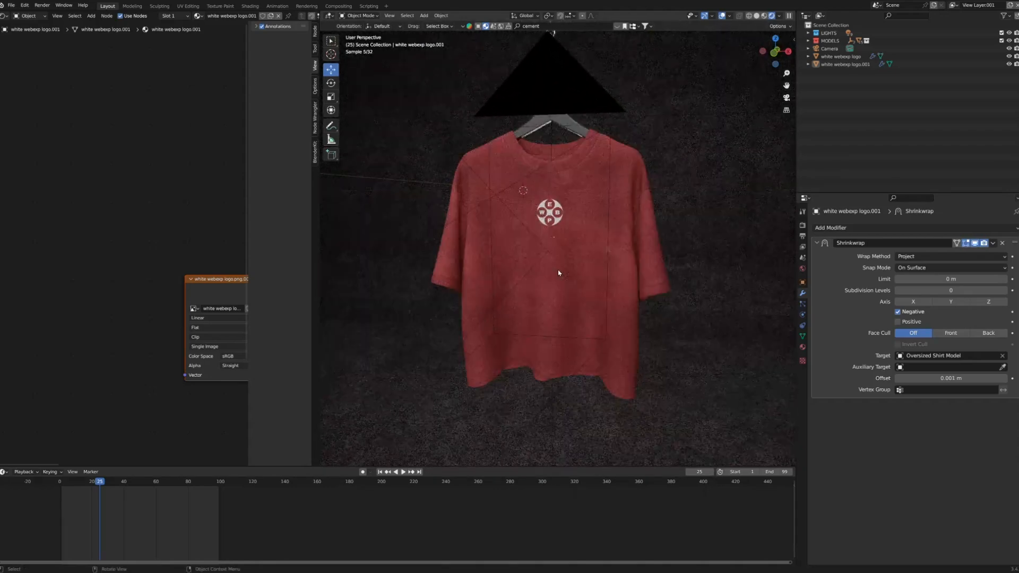
click(558, 218)
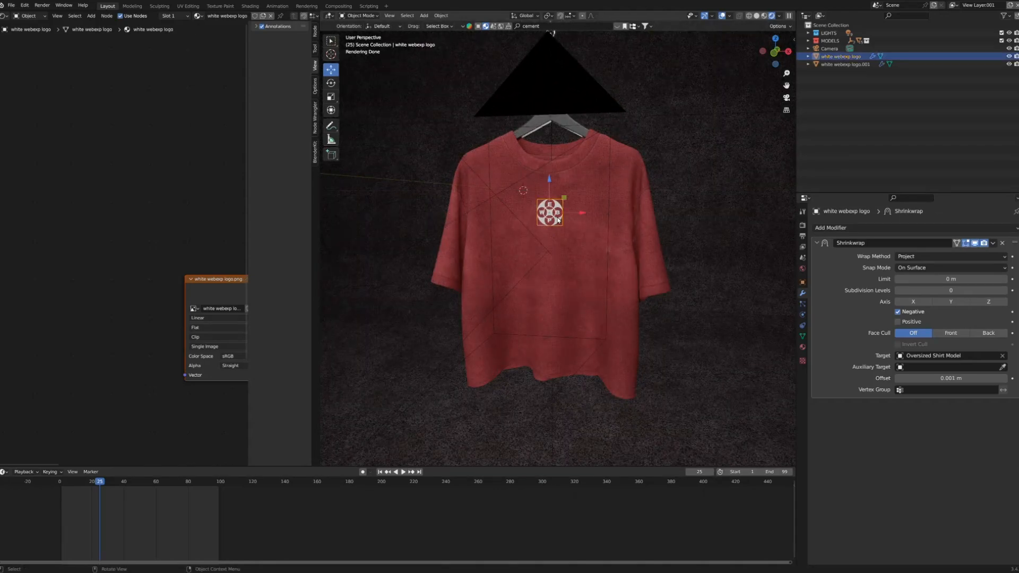
click(802, 347)
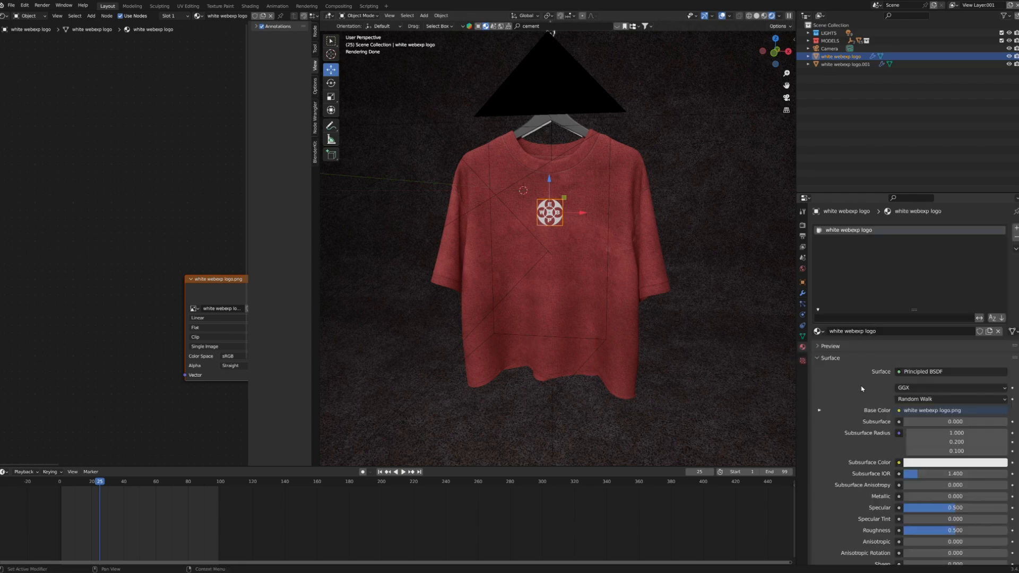
scroll(861, 388, down, 2)
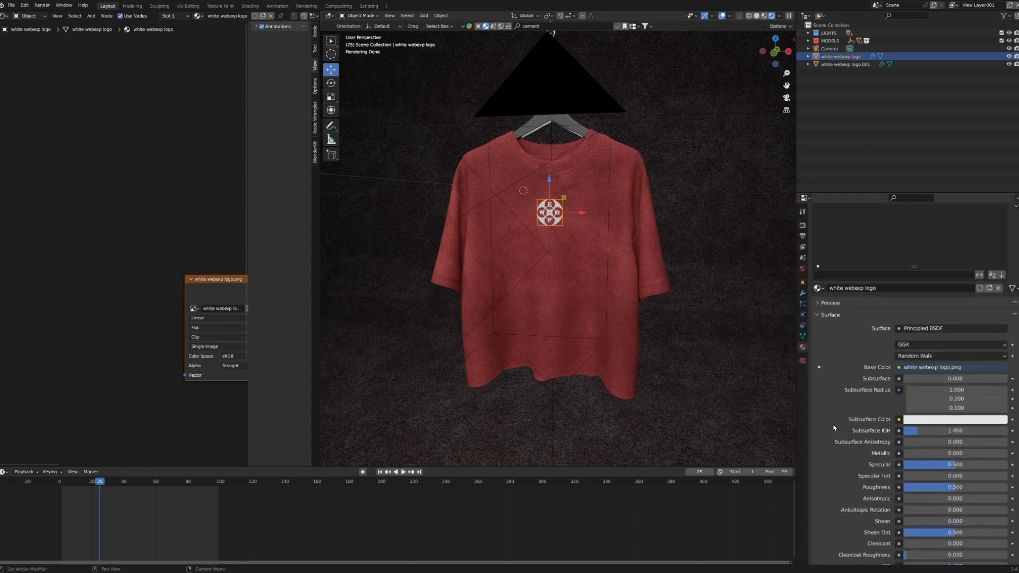
drag(958, 465, 904, 465)
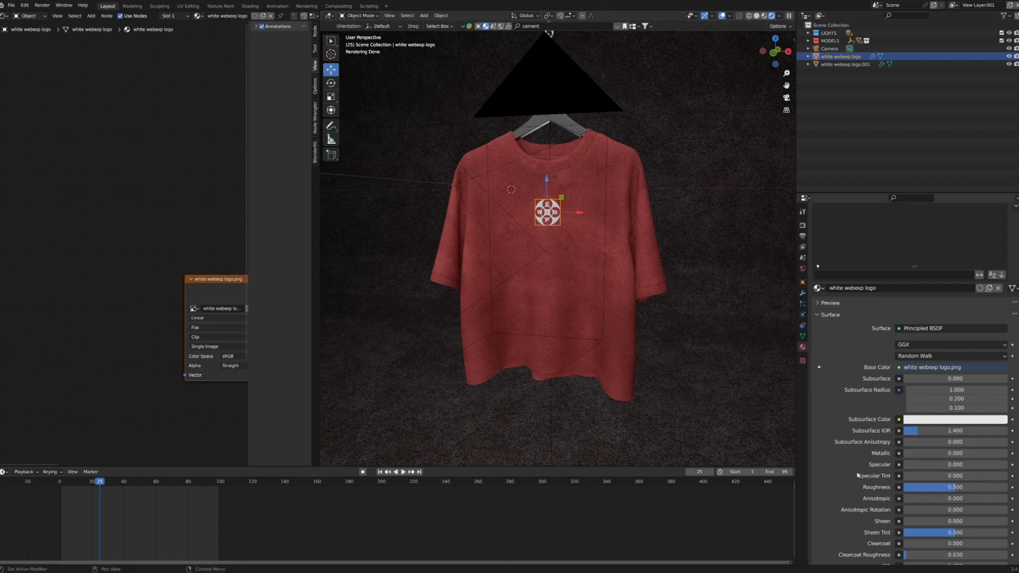
Step: Parent both the chest and back logo planes to the Empty Sway object with Keep Transform, and clear the selection
middle_drag(530, 345, 557, 218)
shift+click(547, 226)
scroll(558, 214, up, 4)
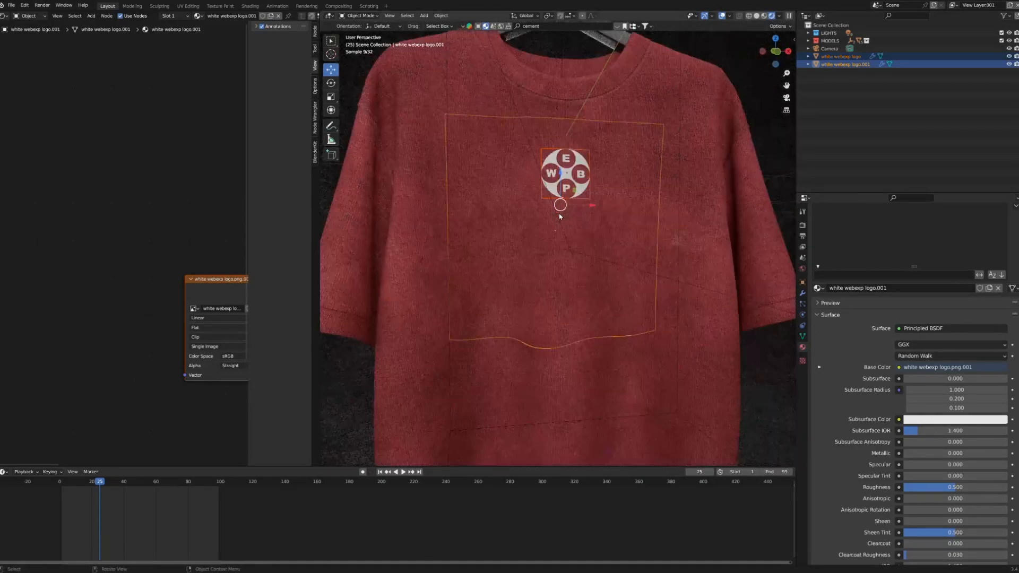
click(590, 201)
scroll(652, 242, down, 2)
middle_drag(651, 242, 482, 243)
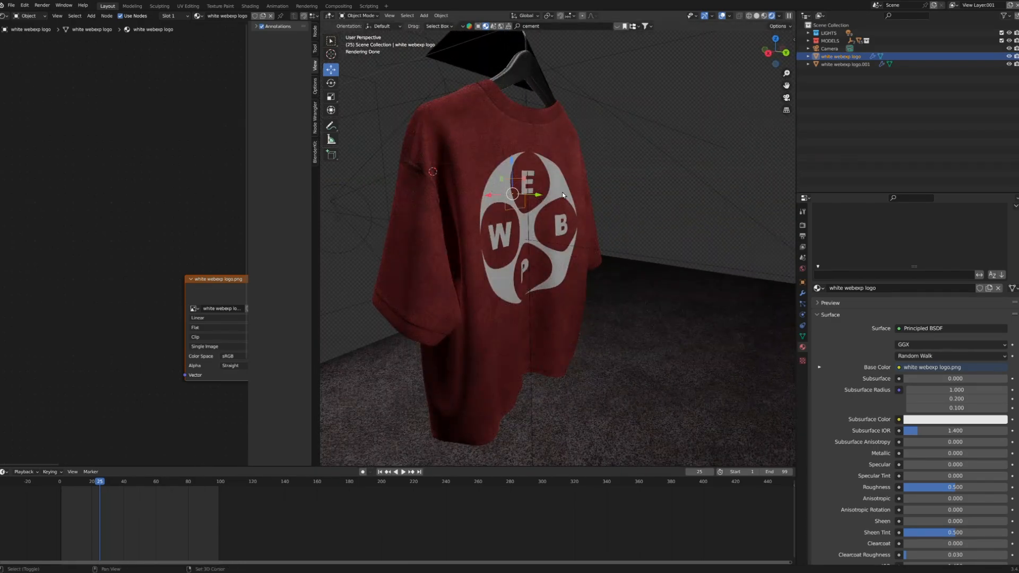
mouse_move(506, 192)
middle_down()
mouse_move(636, 214)
mouse_move(510, 211)
middle_up()
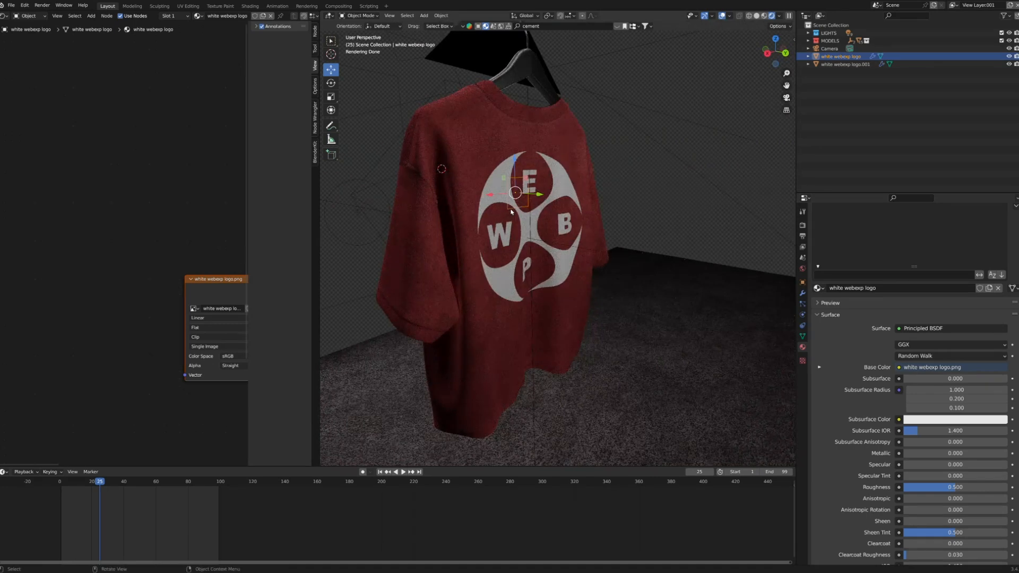
shift+click(505, 185)
middle_drag(505, 184, 610, 263)
middle_drag(628, 202, 596, 214)
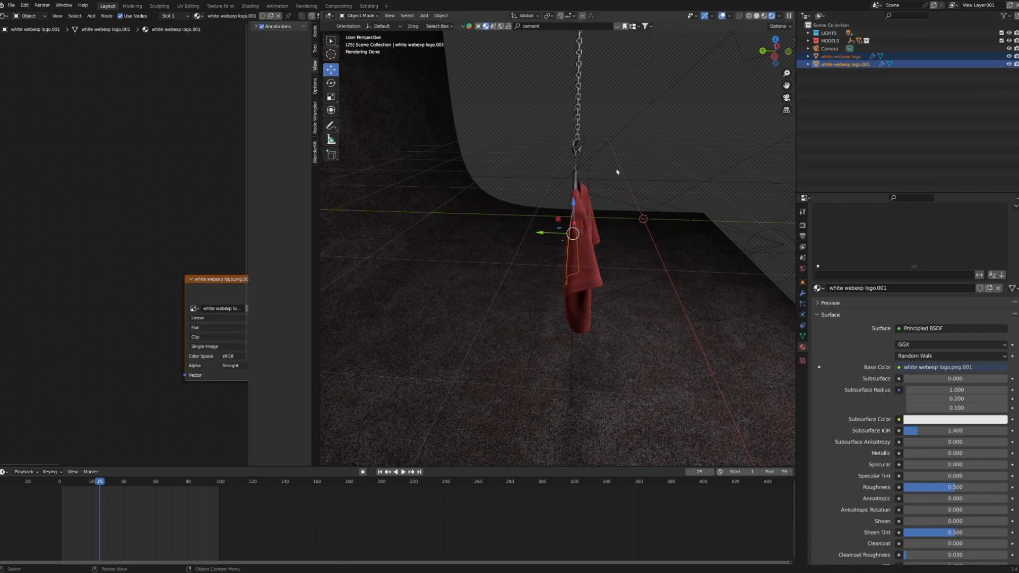
scroll(645, 192, up, 1)
middle_drag(639, 194, 611, 197)
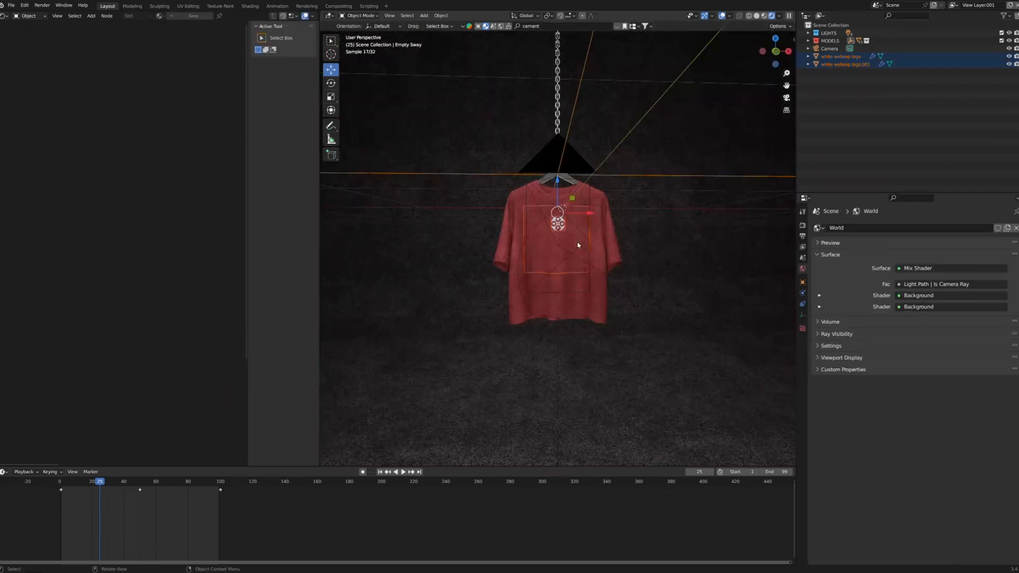
middle_drag(549, 243, 506, 248)
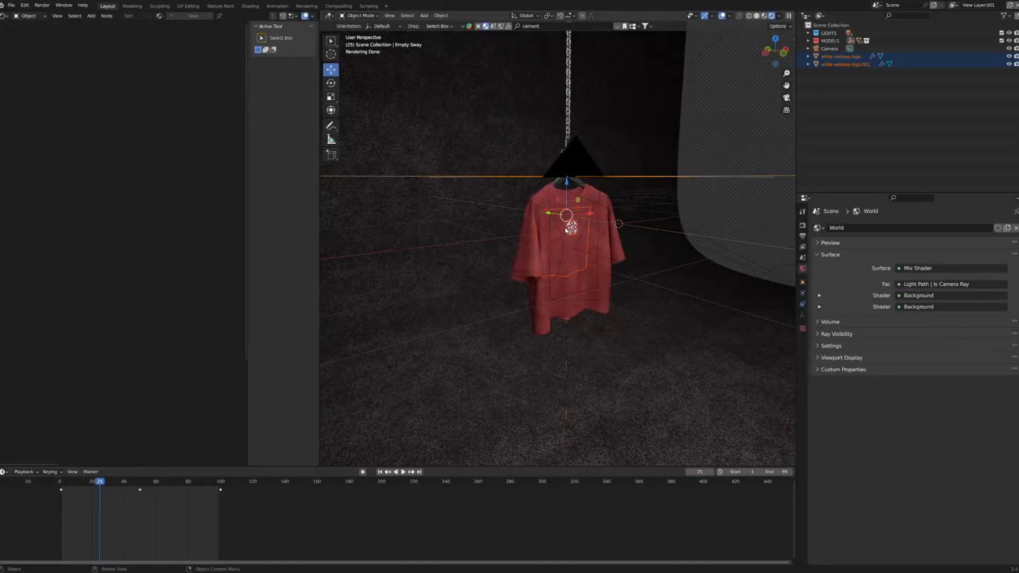
scroll(600, 223, up, 2)
middle_drag(600, 223, 628, 176)
scroll(624, 155, down, 2)
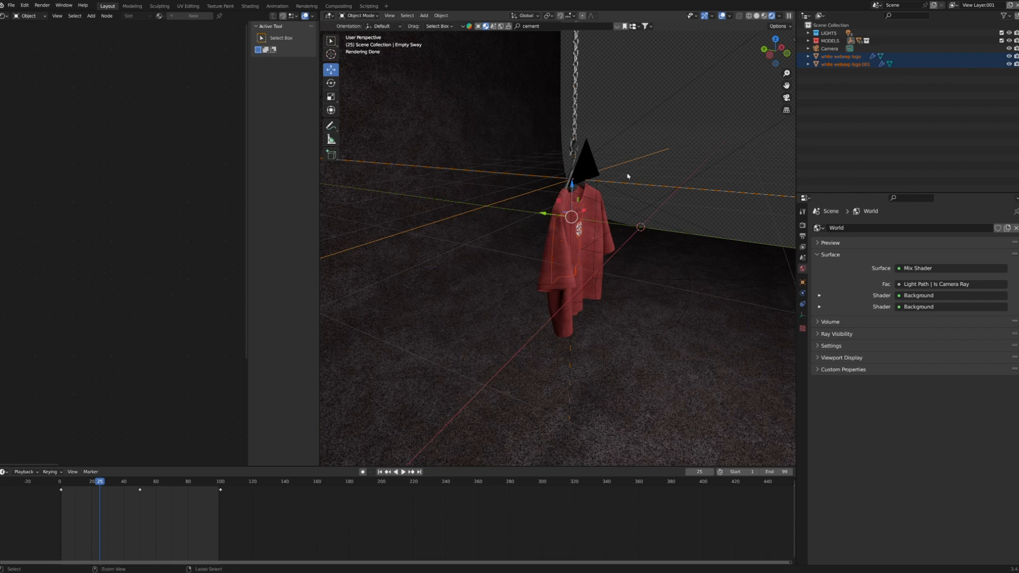
key(ctrl+p)
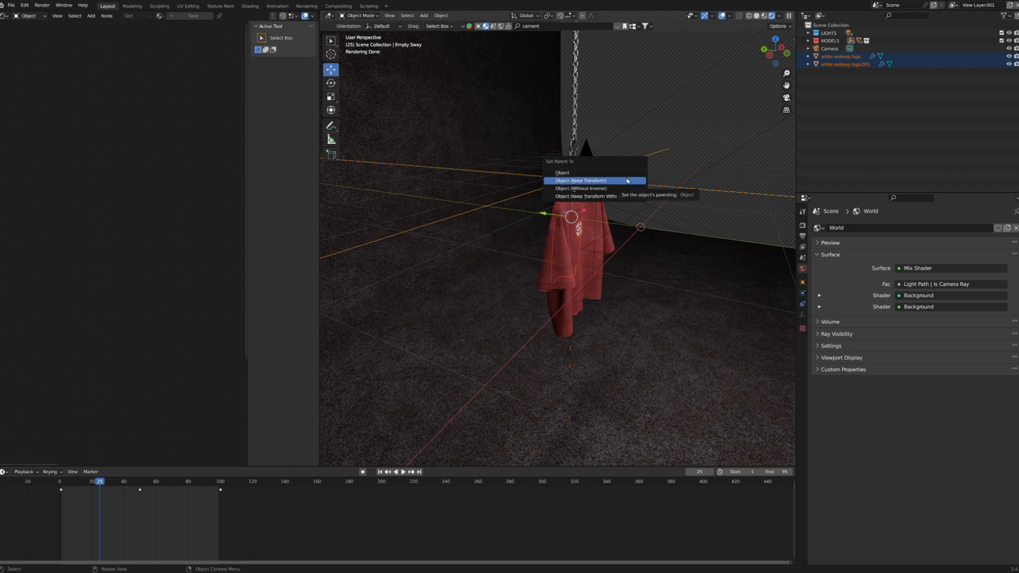
click(627, 180)
click(667, 139)
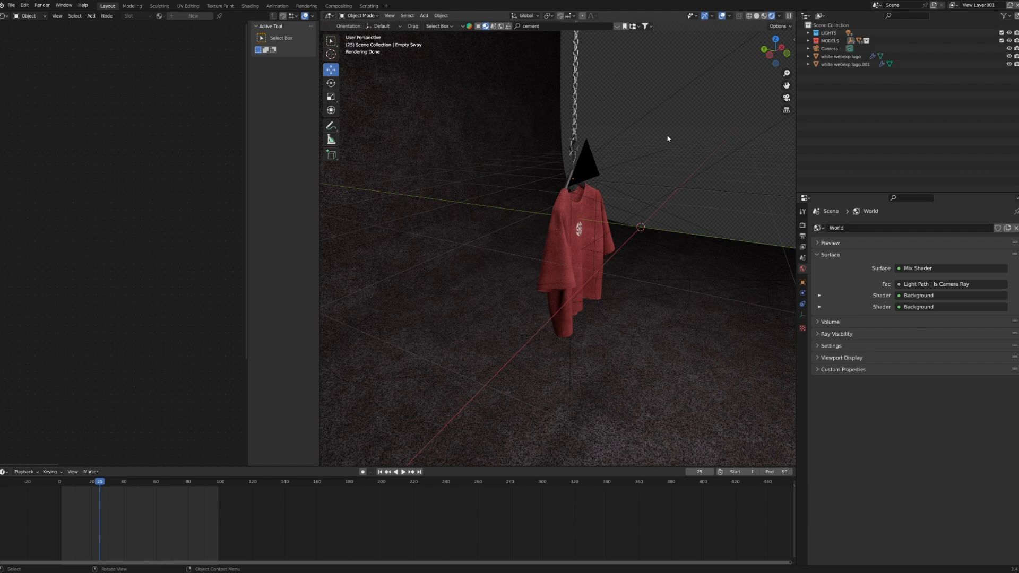
Step: Play the sway animation to check that the logos follow the shirt, and hide the Camera in the viewport
key(space)
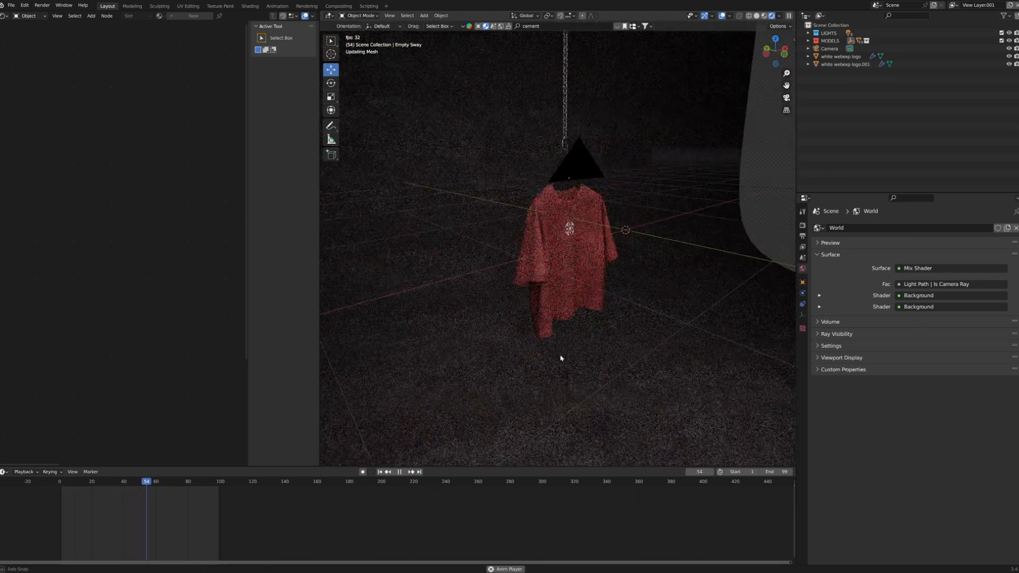
key(space)
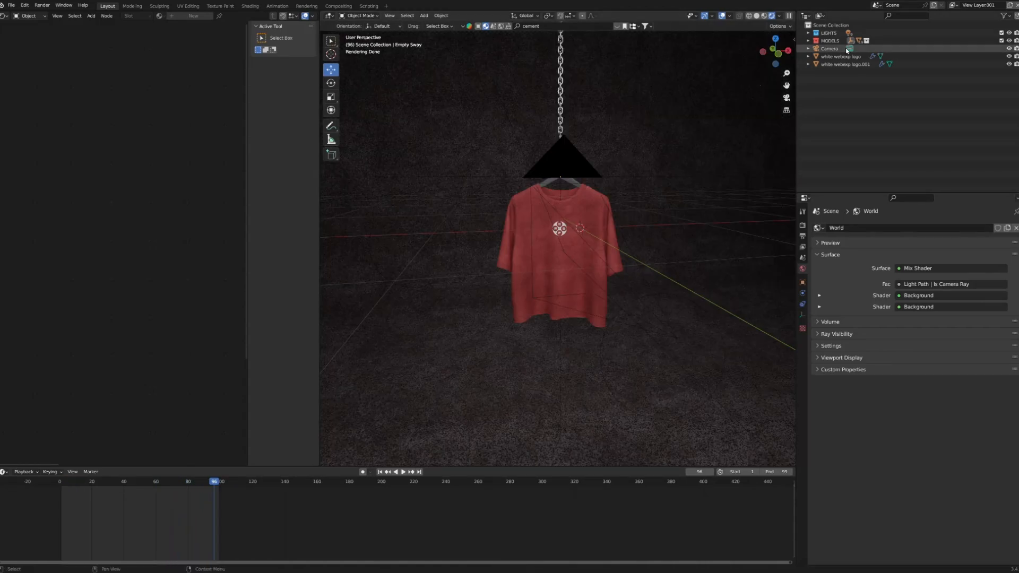
click(1009, 48)
mouse_move(605, 213)
middle_down()
mouse_move(626, 212)
mouse_move(614, 212)
middle_up()
scroll(614, 211, up, 3)
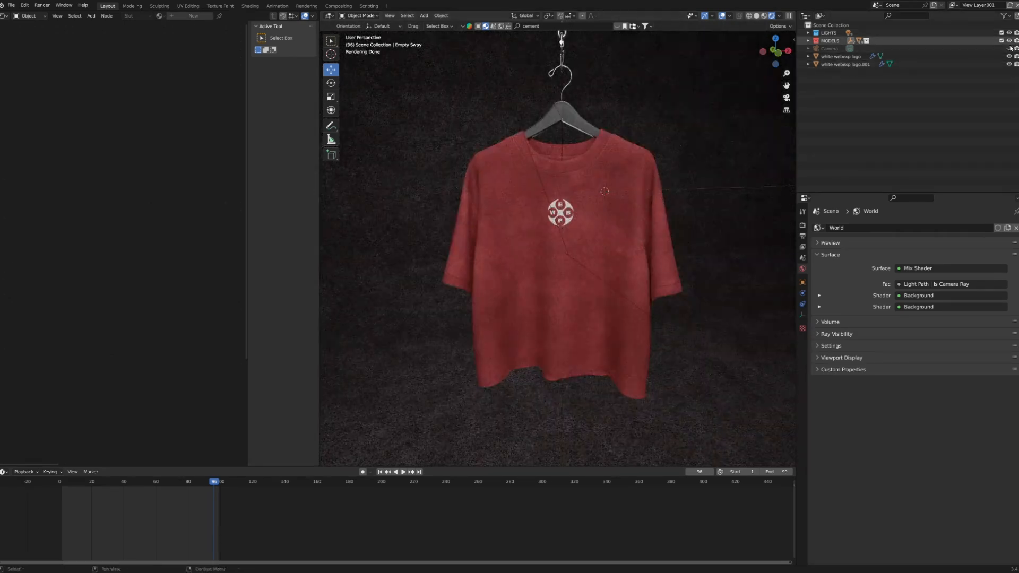
middle_drag(618, 197, 599, 211)
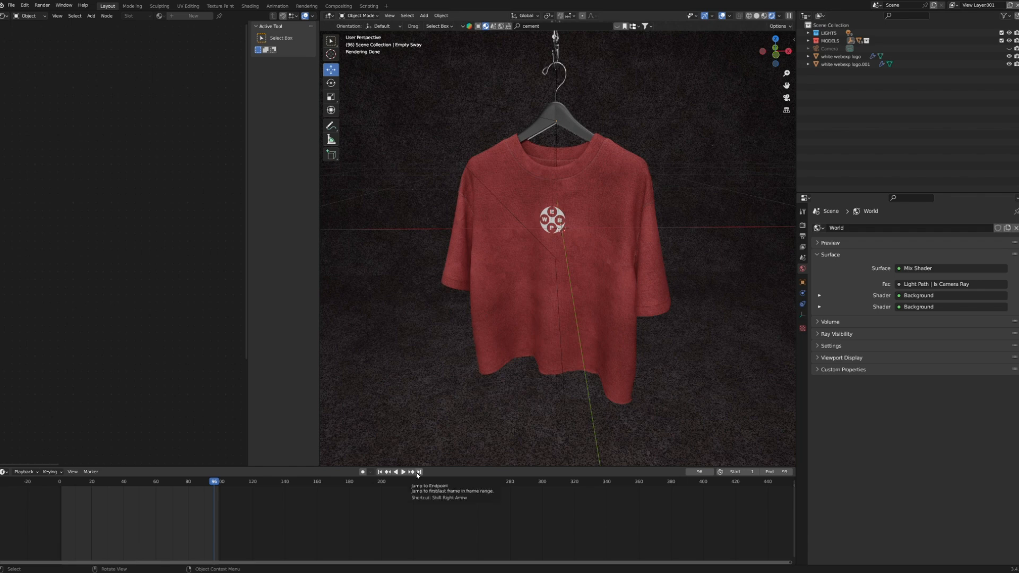
Step: Rewind the animation to its start and set the current frame to 25
click(380, 473)
click(702, 472)
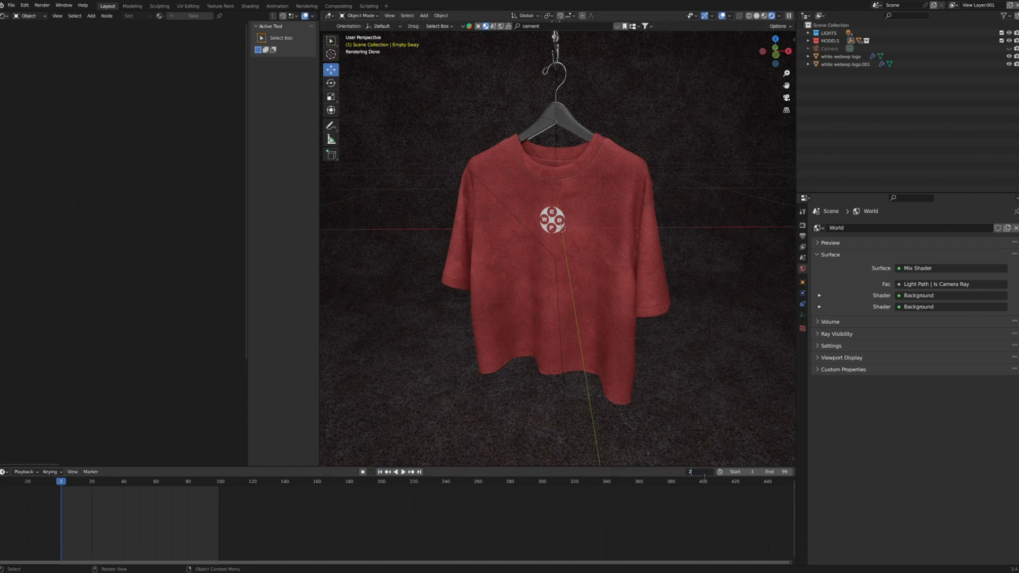
text(25)
key(Return)
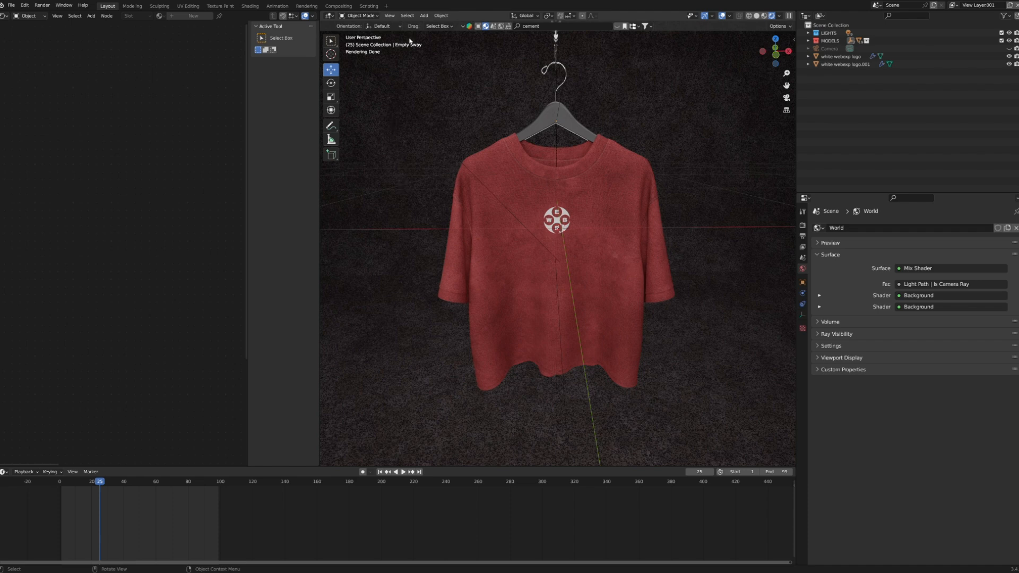
Step: Import the vector logo file webexp logo final.svg into the scene
click(11, 5)
mouse_move(22, 110)
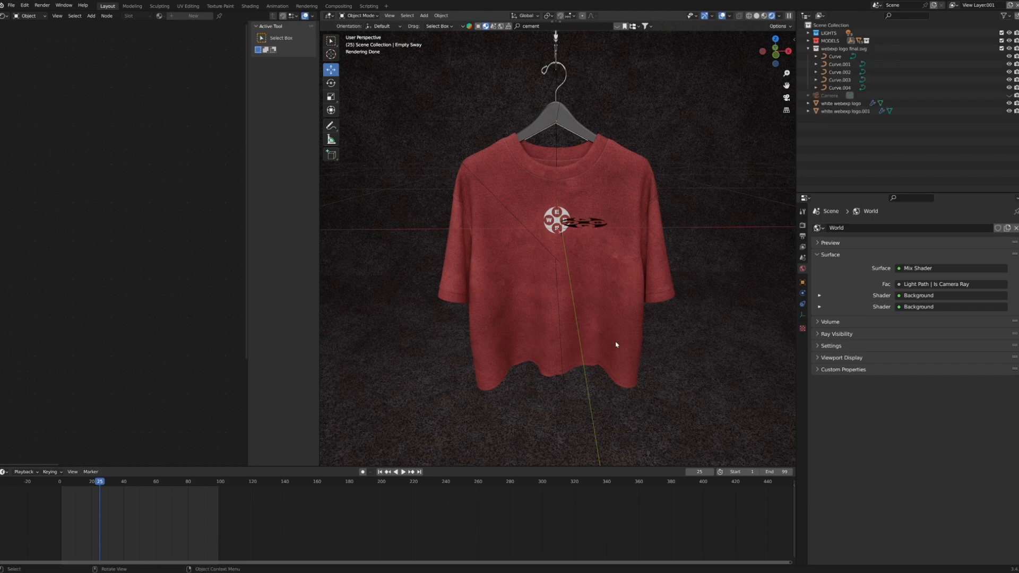
scroll(619, 345, down, 4)
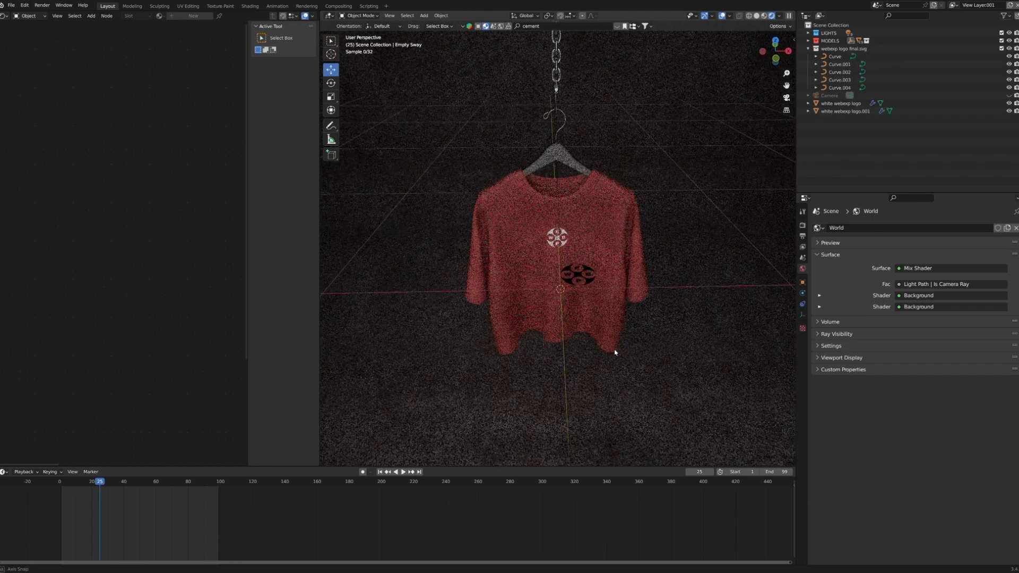
mouse_move(596, 329)
middle_down()
mouse_move(591, 375)
mouse_move(600, 384)
mouse_move(589, 322)
middle_up()
middle_drag(590, 322, 583, 315)
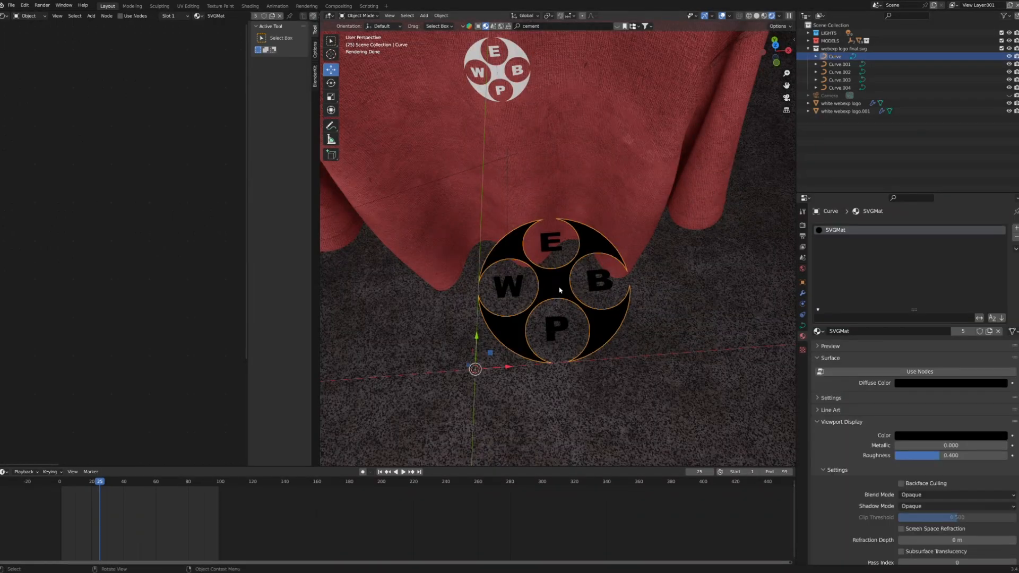
Step: Inspect the imported logo's B, W and E letters by selecting each curve individually
click(592, 282)
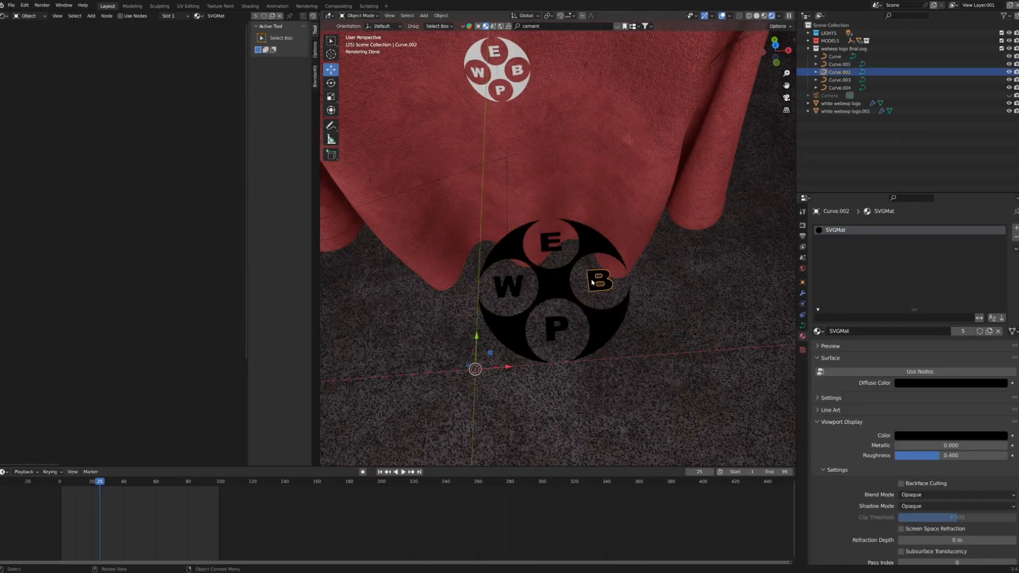
click(512, 293)
click(549, 248)
Step: Join the imported logo's round emblem and its E, B, P and W letters into a single curve object
click(555, 281)
click(555, 281)
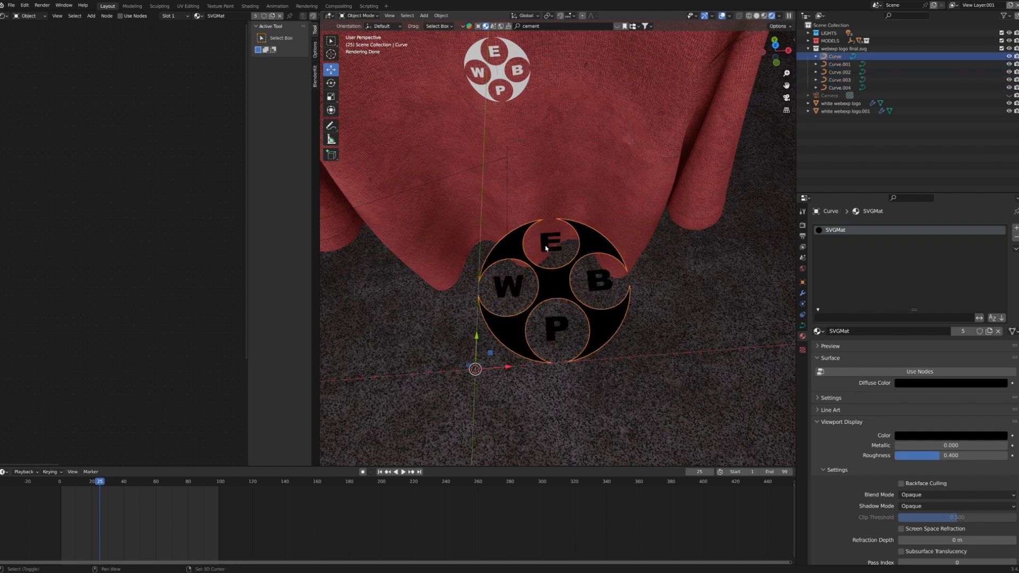
shift+click(546, 248)
shift+click(591, 287)
shift+click(552, 336)
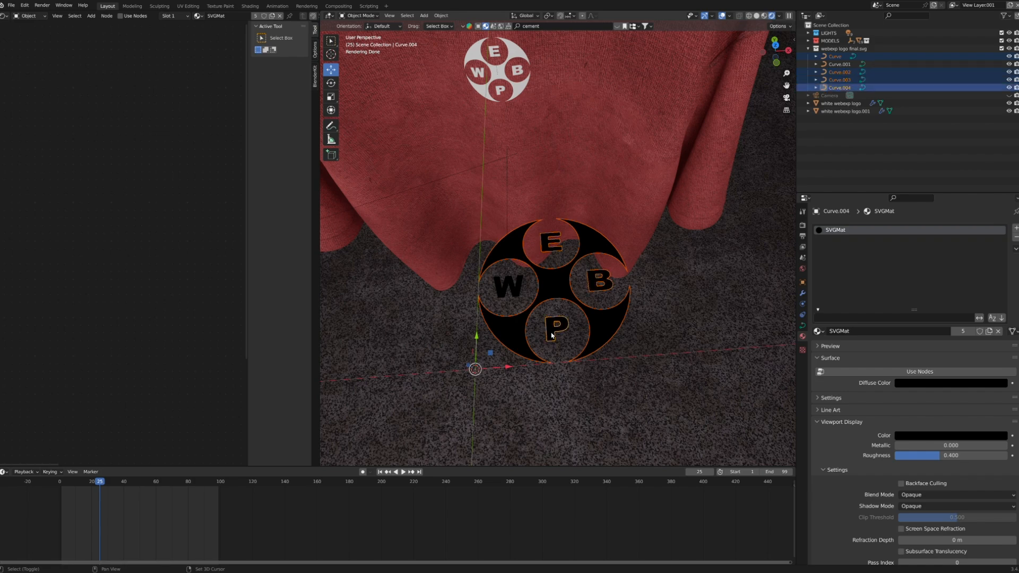
shift+click(514, 292)
key(KP_Decimal)
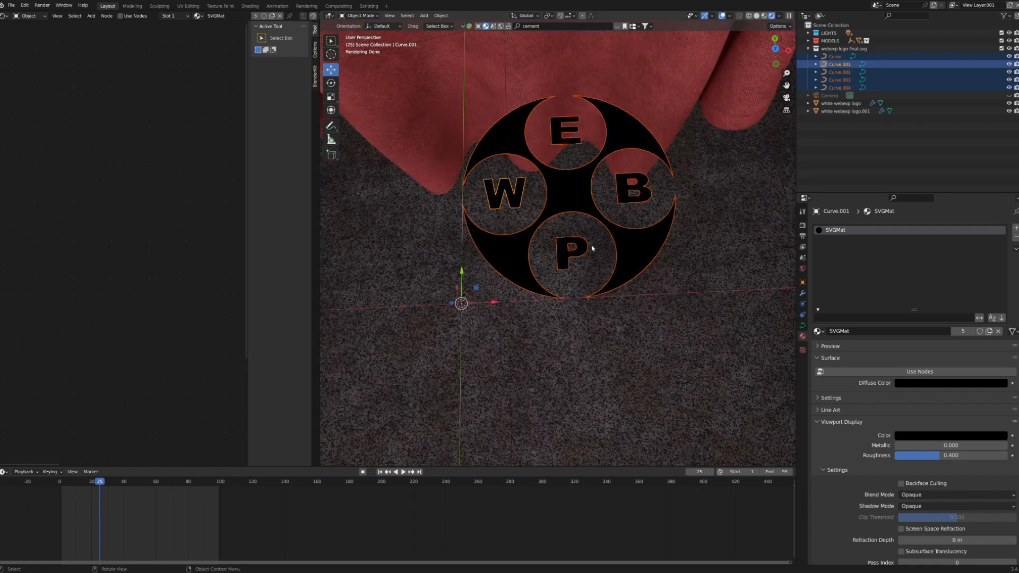
scroll(593, 248, down, 3)
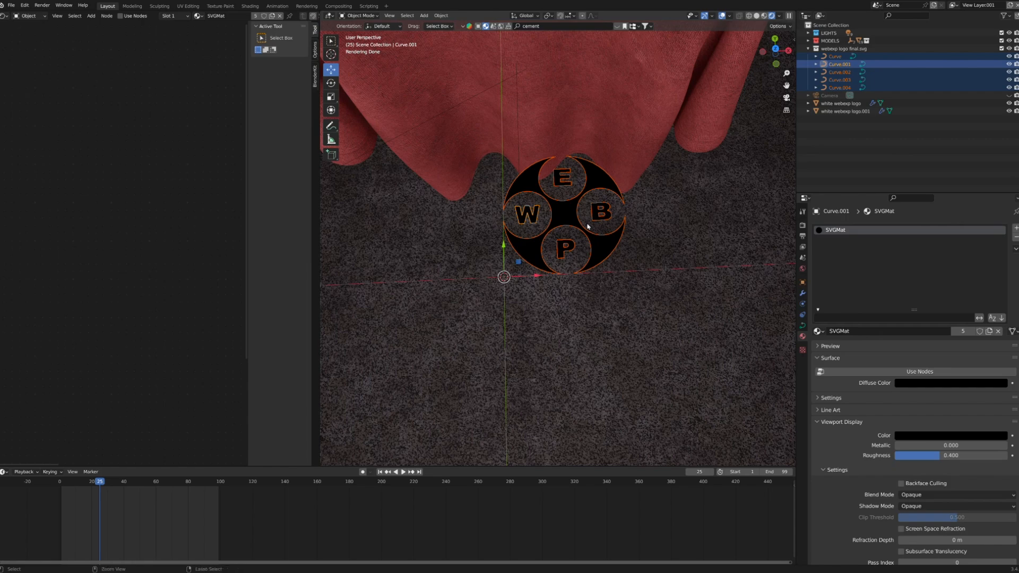
key(ctrl+j)
shift+middle_drag(587, 227, 564, 268)
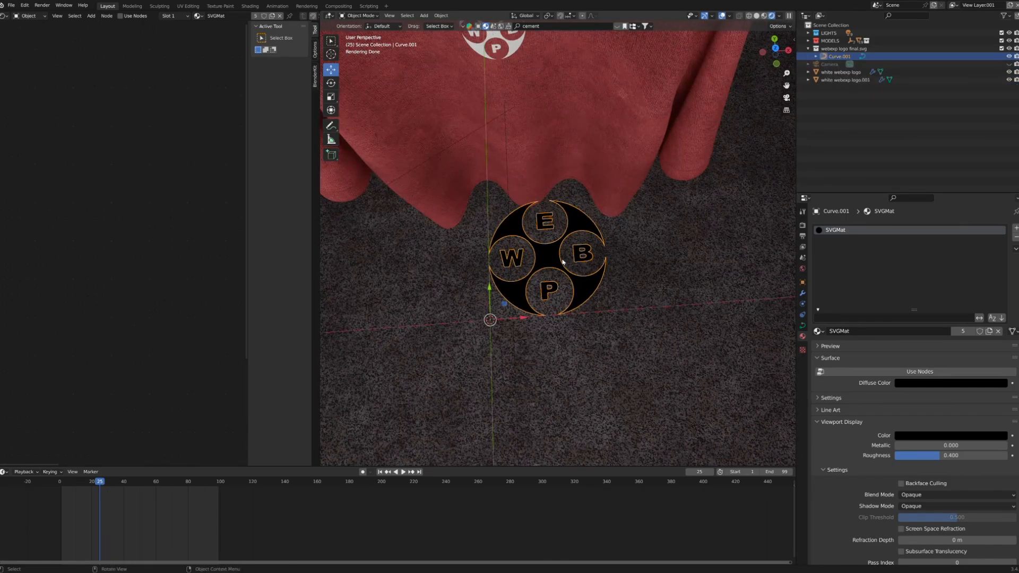
scroll(563, 262, down, 2)
mouse_move(563, 262)
middle_down()
mouse_move(547, 298)
mouse_move(554, 265)
middle_up()
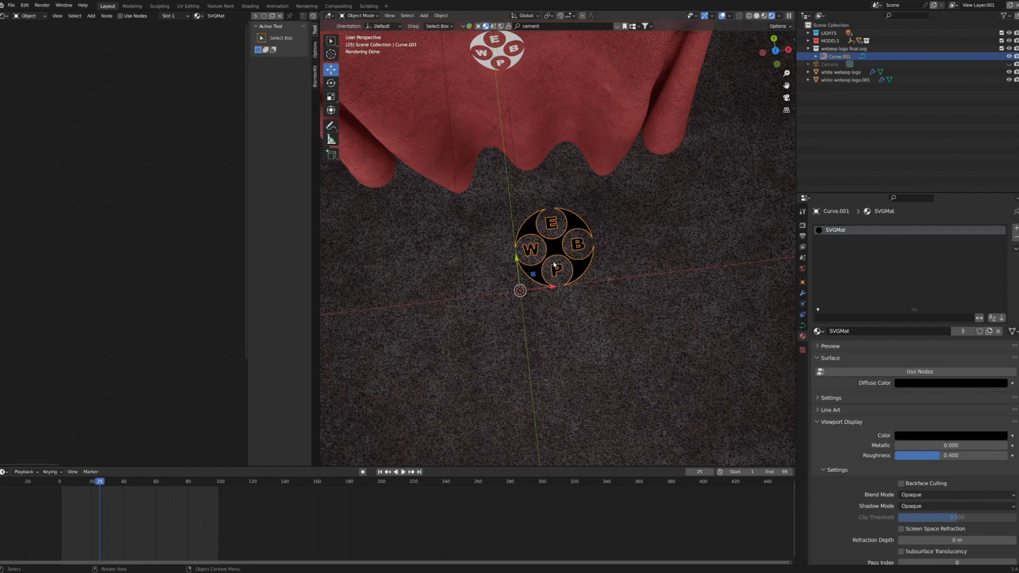
Step: Rotate the joined logo curve 90° about the X axis to stand it upright
key(r)
key(x)
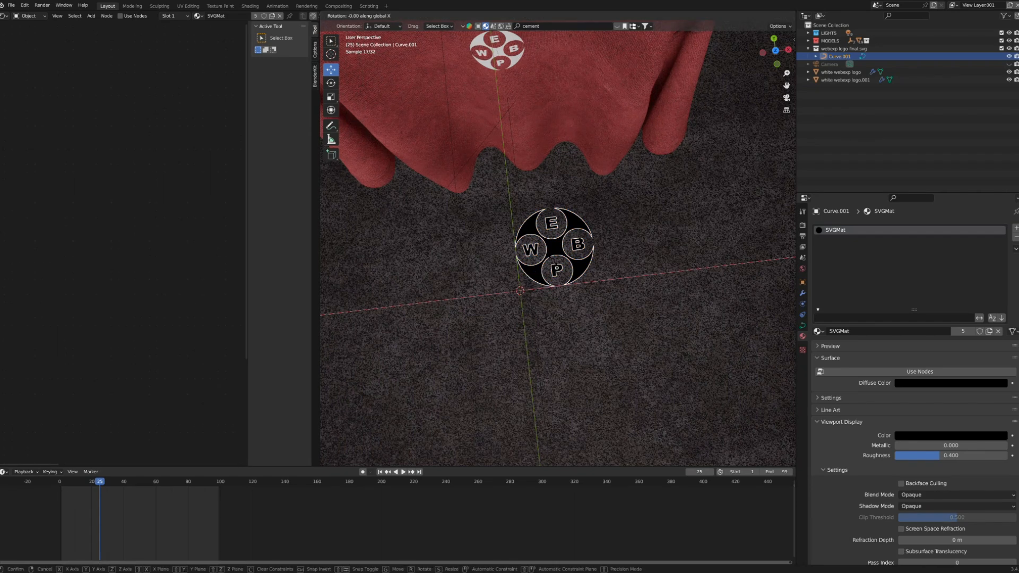
text(90)
key(Return)
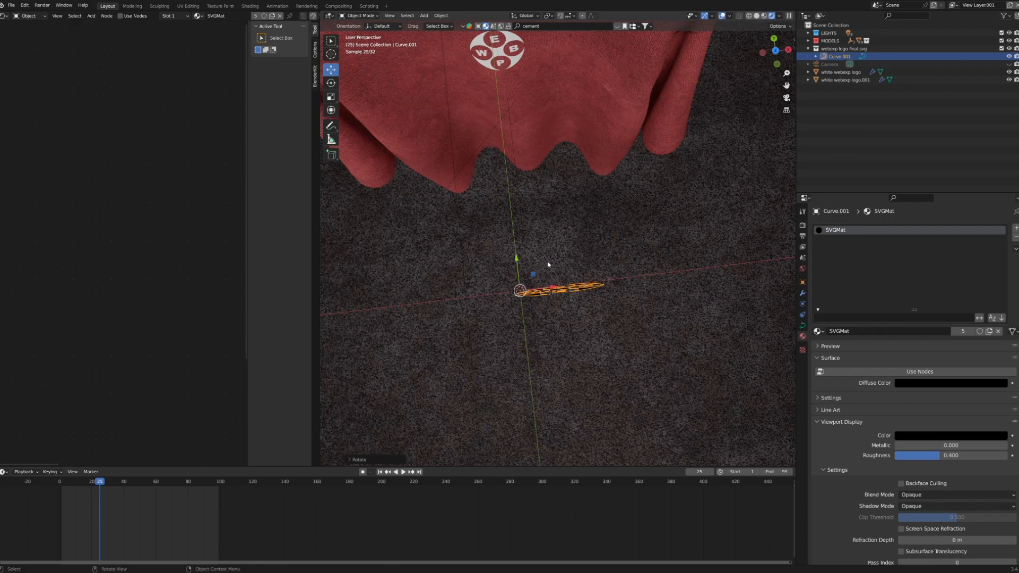
Step: Set the logo's origin to its center of mass (surface) and shift it along X to the shirt's centerline
scroll(549, 264, down, 4)
middle_drag(527, 318, 540, 234)
middle_drag(604, 158, 638, 239)
shift+middle_drag(608, 200, 595, 216)
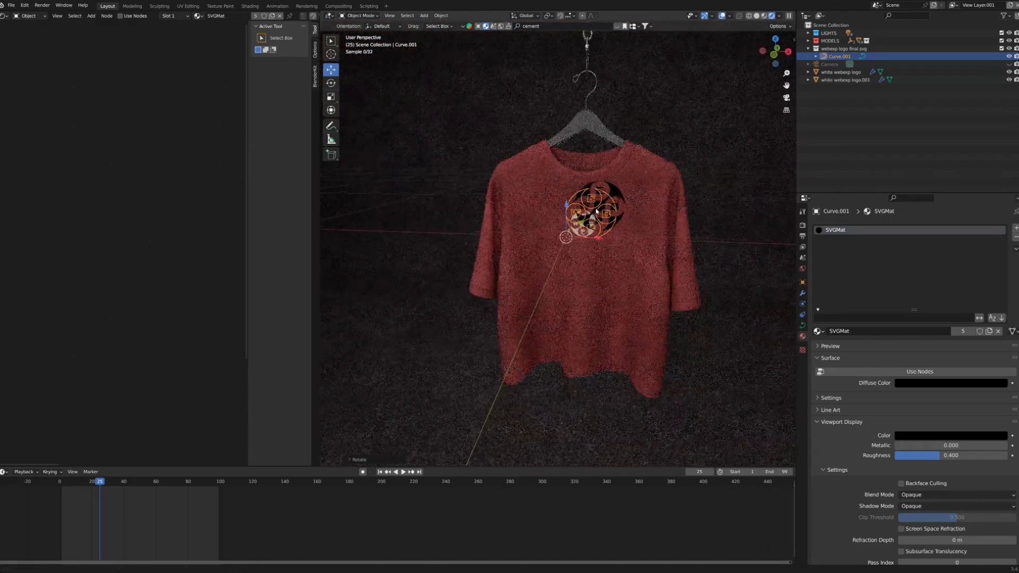
scroll(595, 216, up, 2)
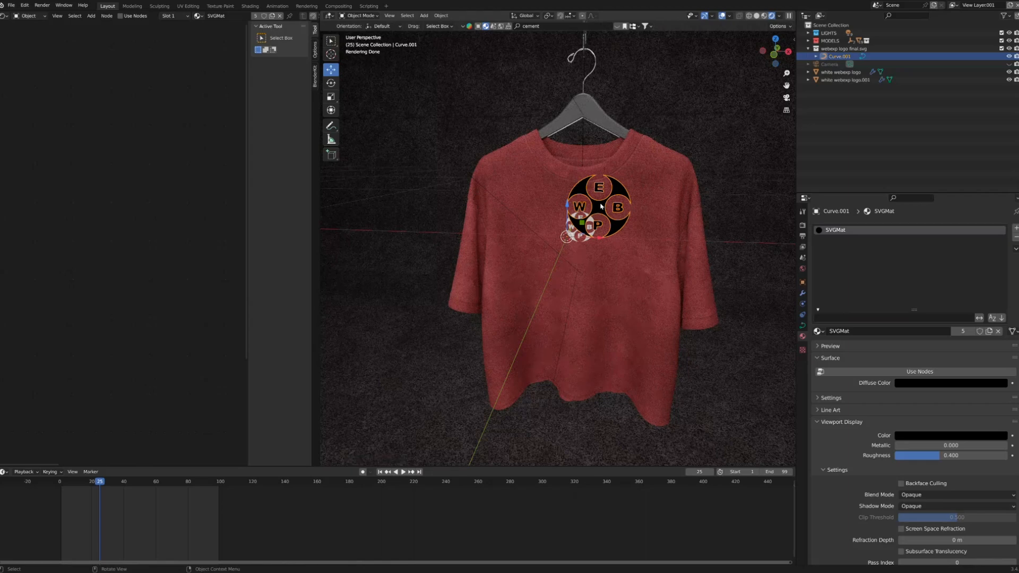
right_click(601, 206)
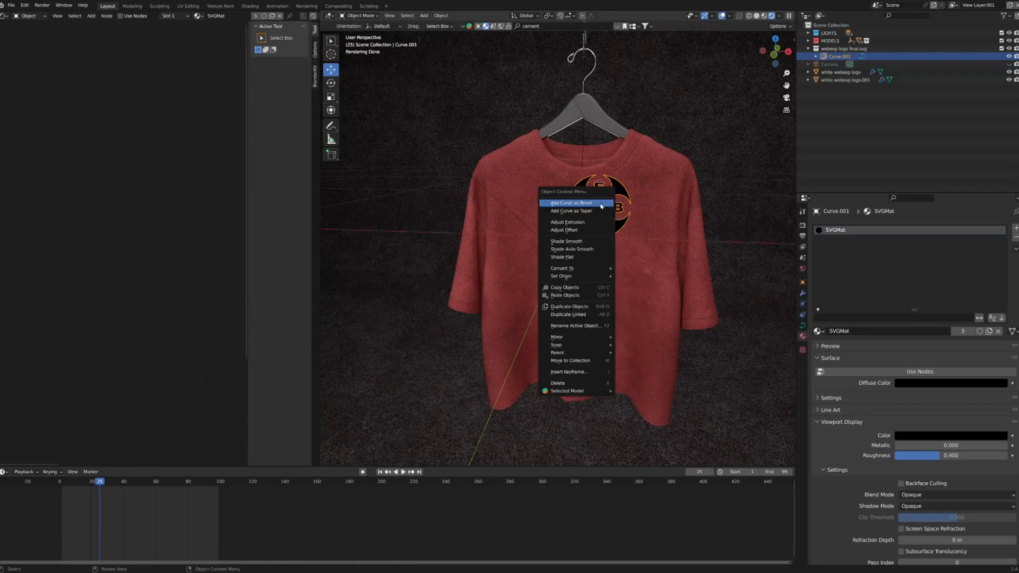
mouse_move(584, 276)
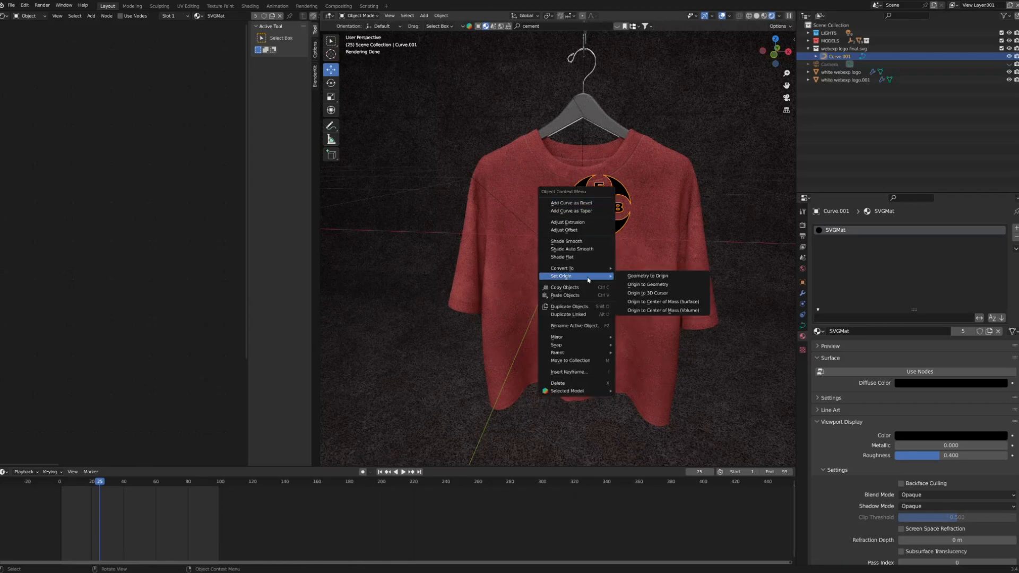
click(672, 304)
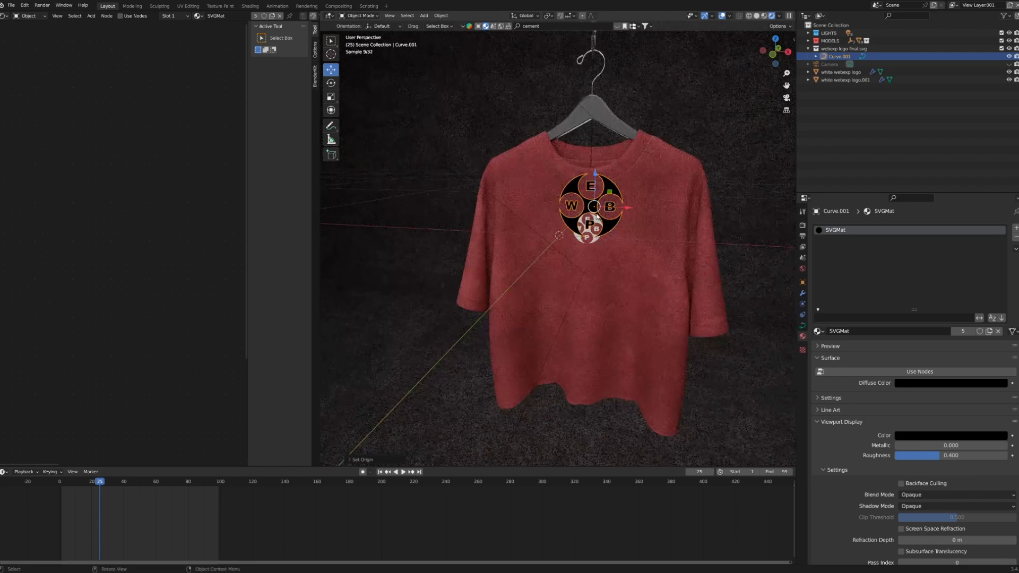
scroll(612, 194, up, 2)
drag(641, 199, 602, 193)
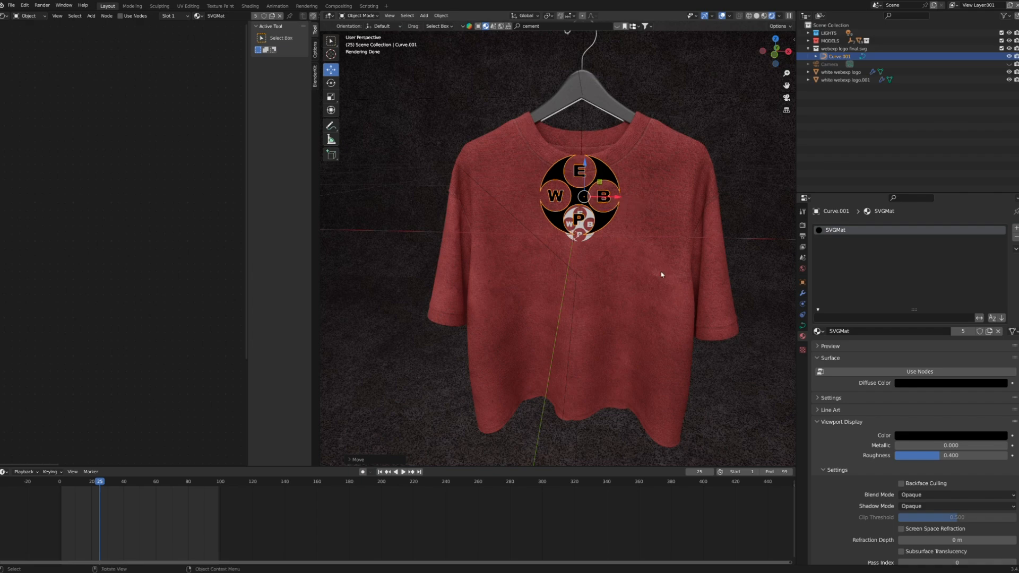
Step: Extrude the logo curve by 0.01 m to give it thickness
middle_drag(606, 256, 650, 228)
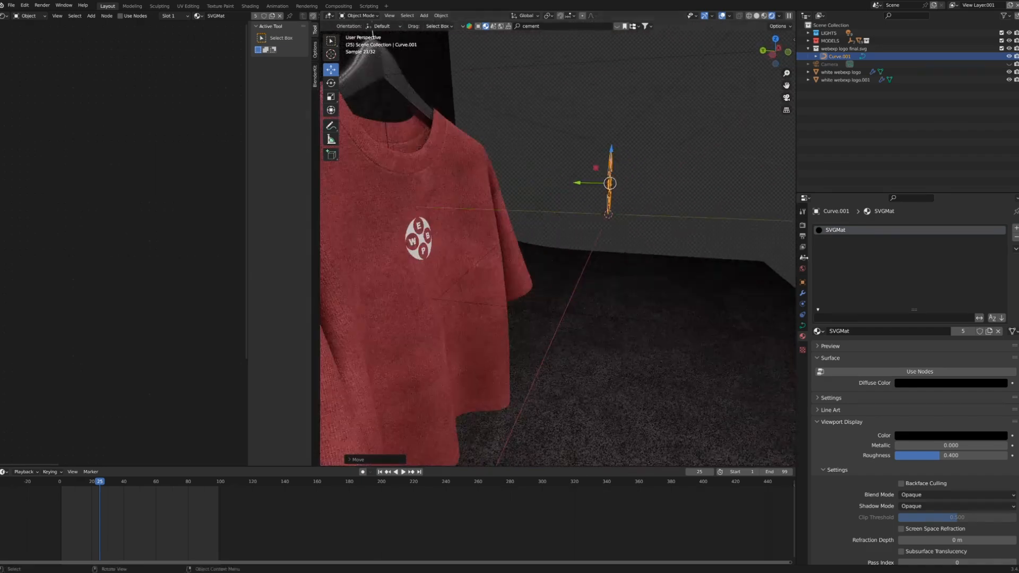
click(801, 327)
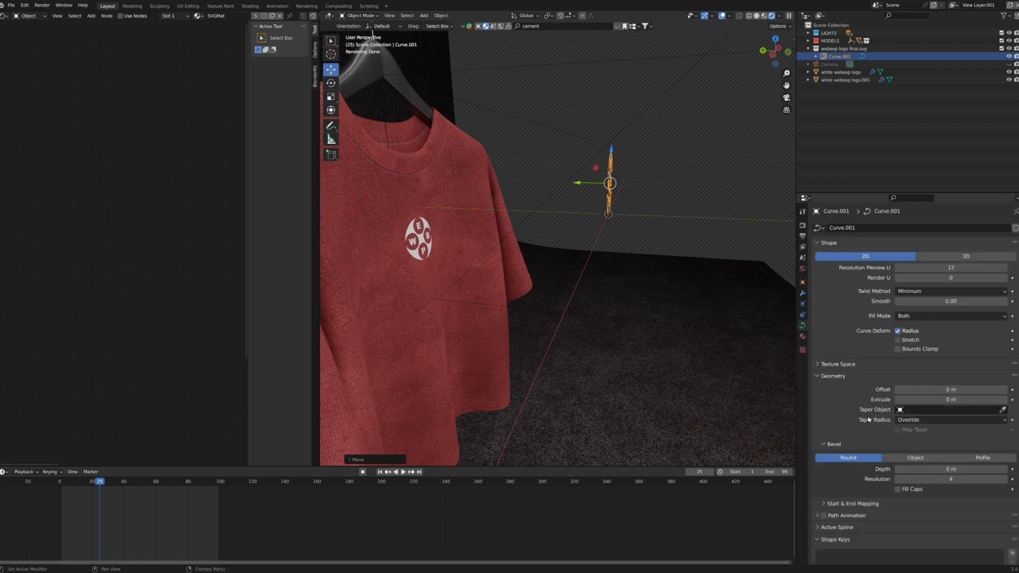
scroll(928, 389, down, 2)
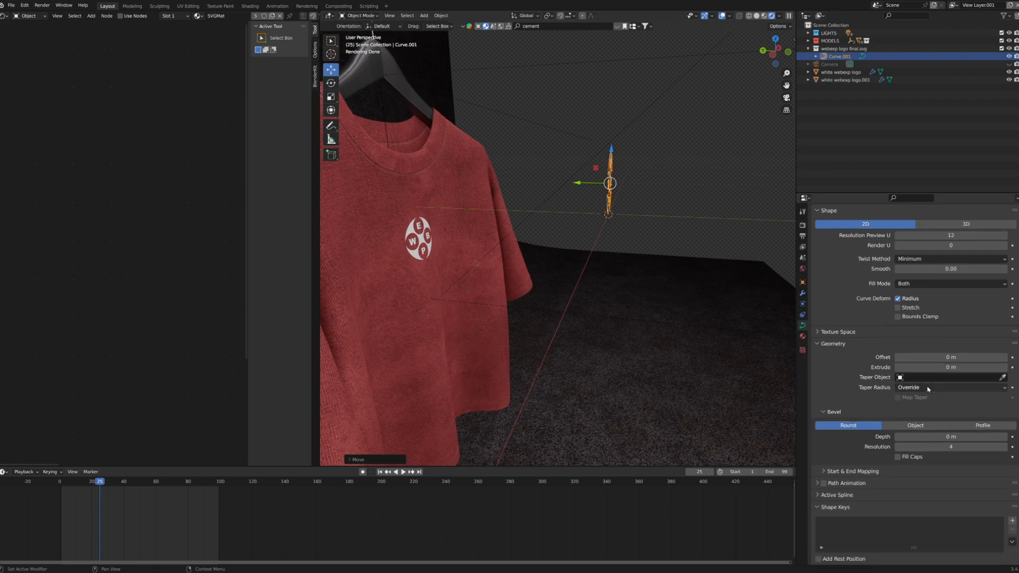
click(1005, 368)
Step: Move the extruded logo along Y and up in Z to sit in front of the hanger's upper center
middle_drag(590, 268, 598, 195)
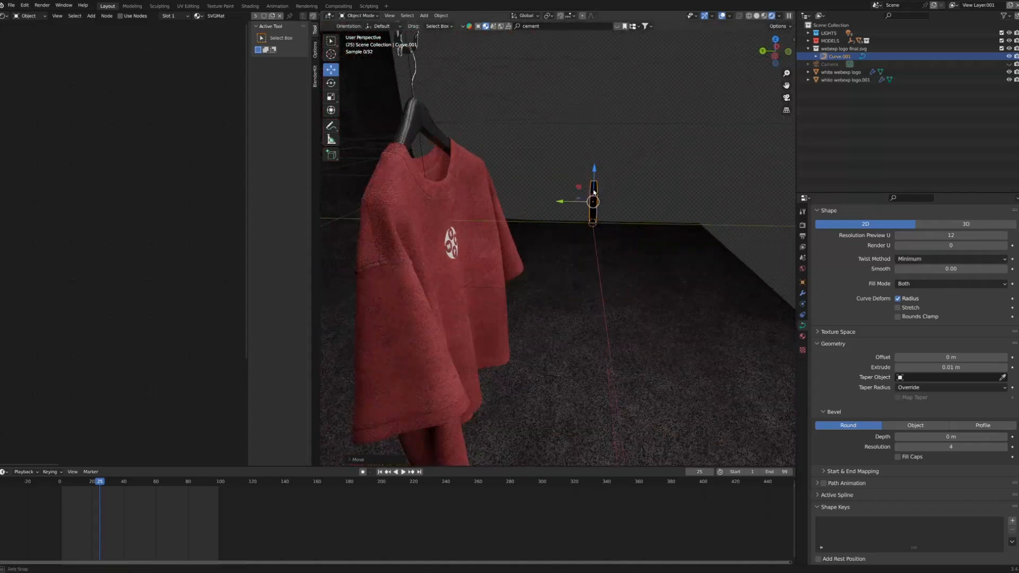
drag(565, 203, 465, 89)
middle_drag(466, 91, 361, 132)
scroll(585, 137, up, 2)
scroll(579, 175, up, 5)
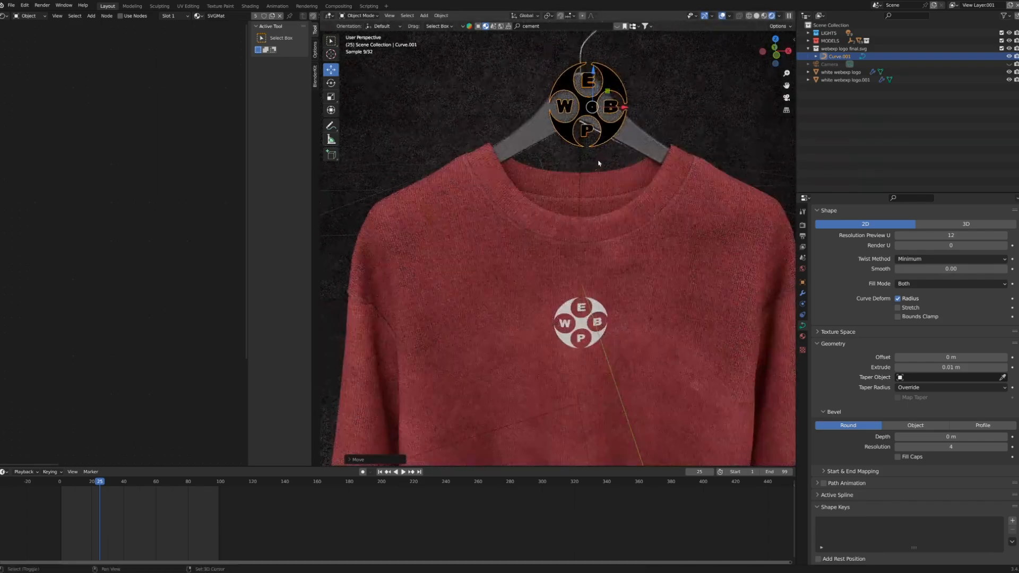
shift+middle_drag(574, 216, 577, 290)
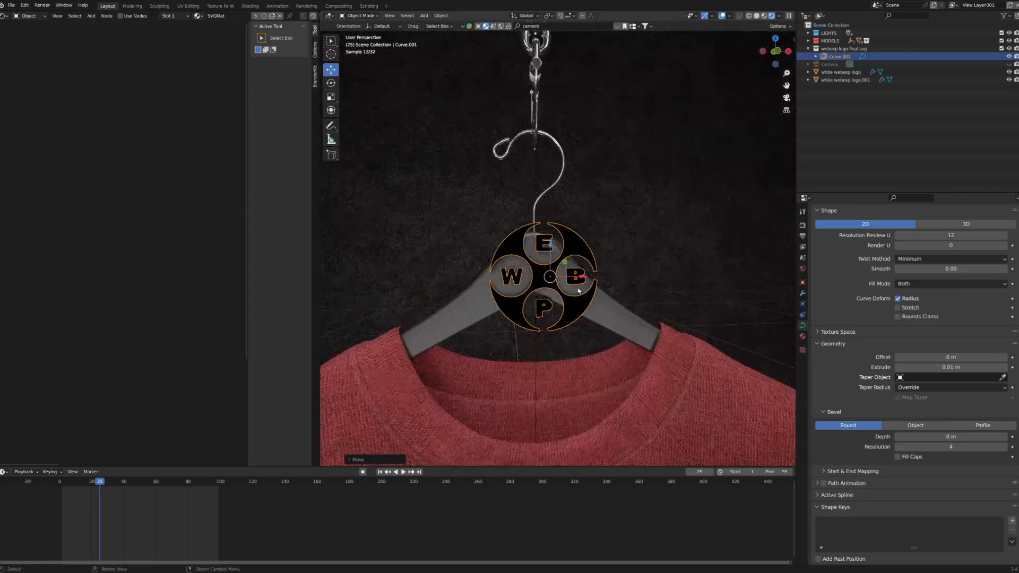
scroll(577, 290, down, 1)
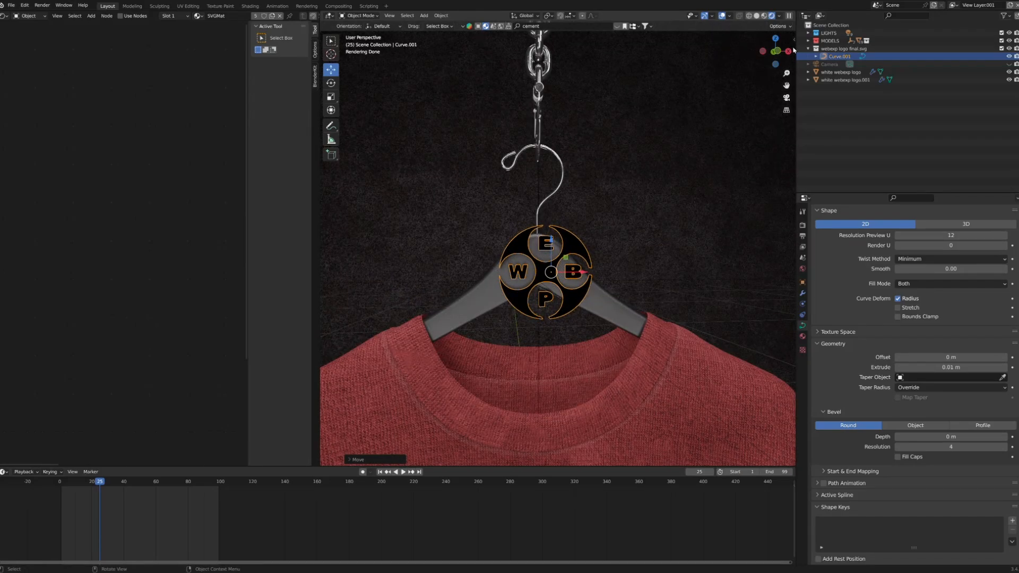
Step: Search the BlenderKit materials for car chrome and apply the Car chrome material to the logo
key(n)
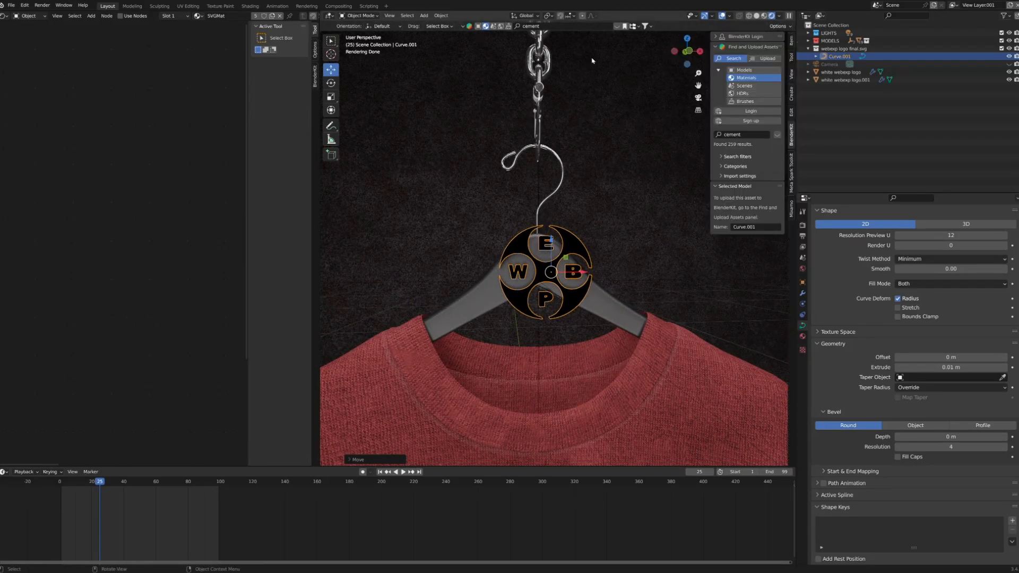
click(616, 27)
click(609, 28)
key(BackSpace)
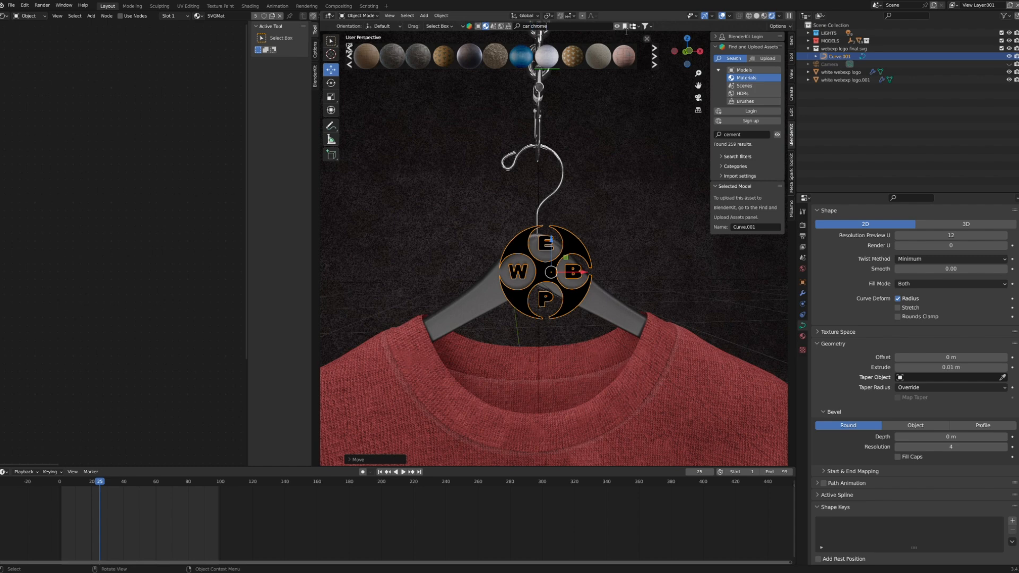
key(Return)
mouse_move(383, 66)
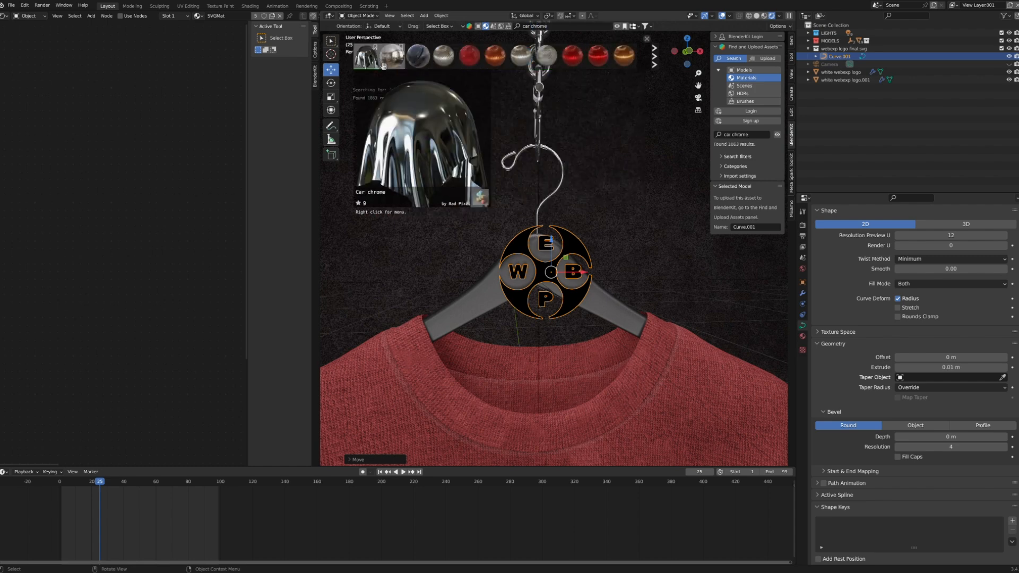
drag(375, 65, 585, 286)
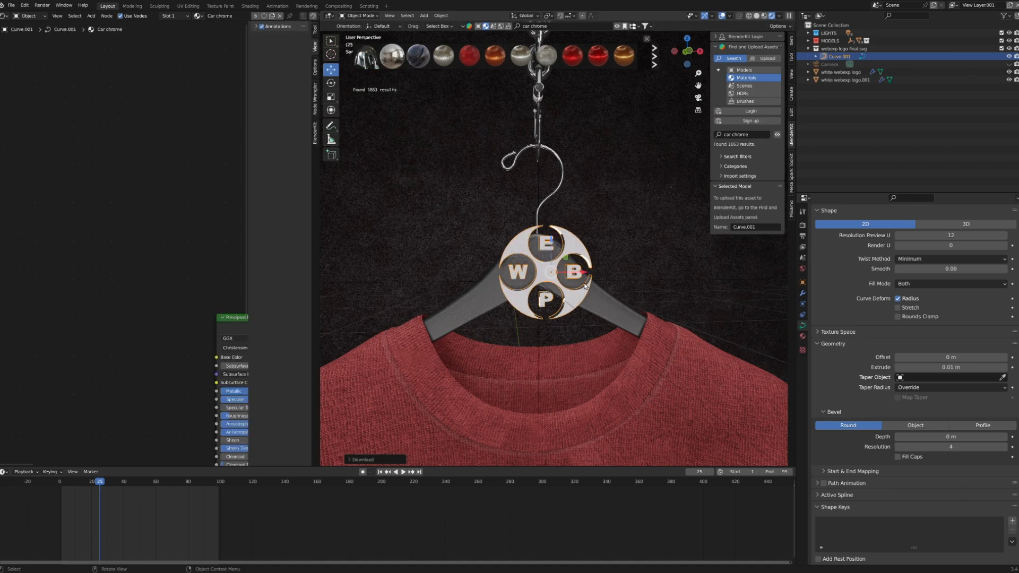
scroll(571, 290, up, 2)
scroll(568, 294, down, 2)
mouse_move(548, 310)
middle_down()
mouse_move(589, 311)
mouse_move(508, 302)
mouse_move(543, 322)
middle_up()
scroll(508, 303, up, 3)
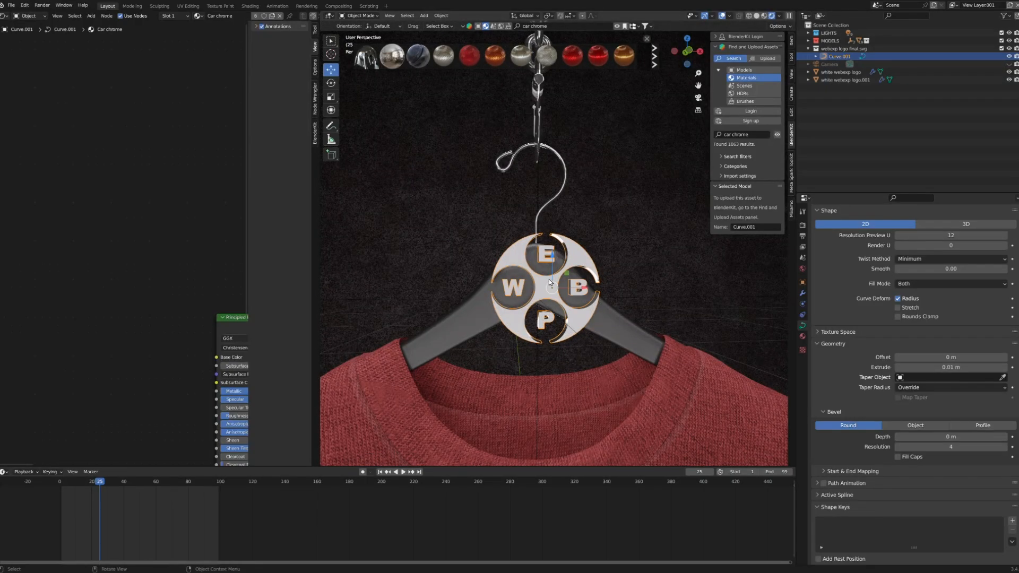
Step: Try a light blue base color on the shared Car chrome material, and undo that color change
click(803, 337)
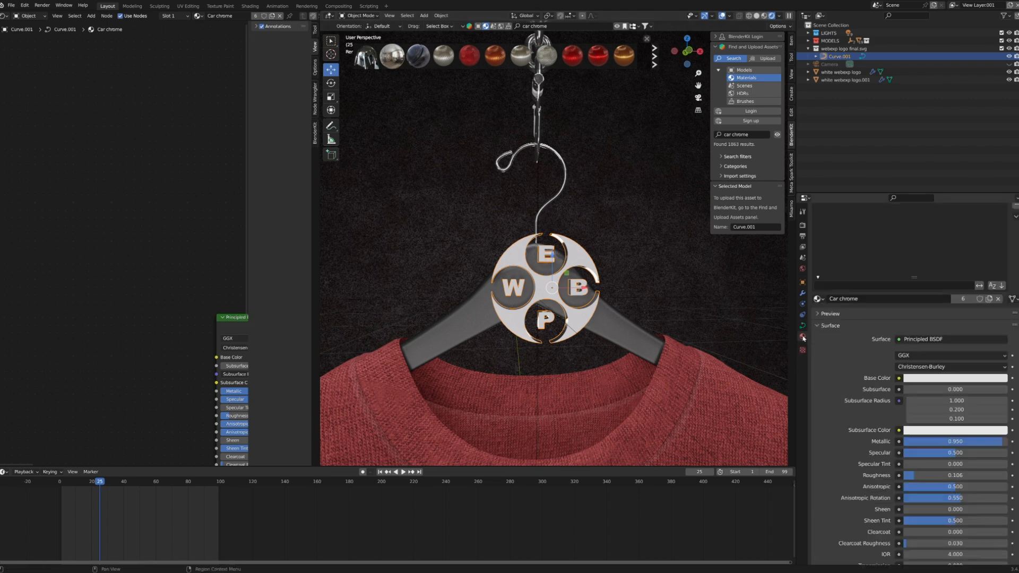
click(921, 379)
mouse_move(966, 285)
mouse_down()
mouse_move(958, 318)
mouse_move(970, 255)
mouse_move(950, 266)
mouse_move(972, 270)
mouse_up()
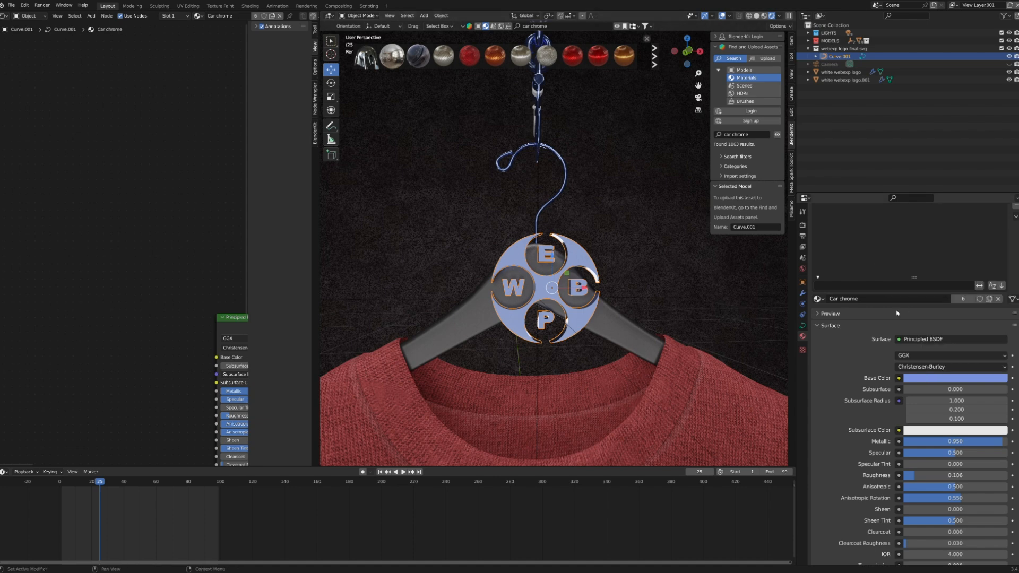
scroll(881, 329, up, 2)
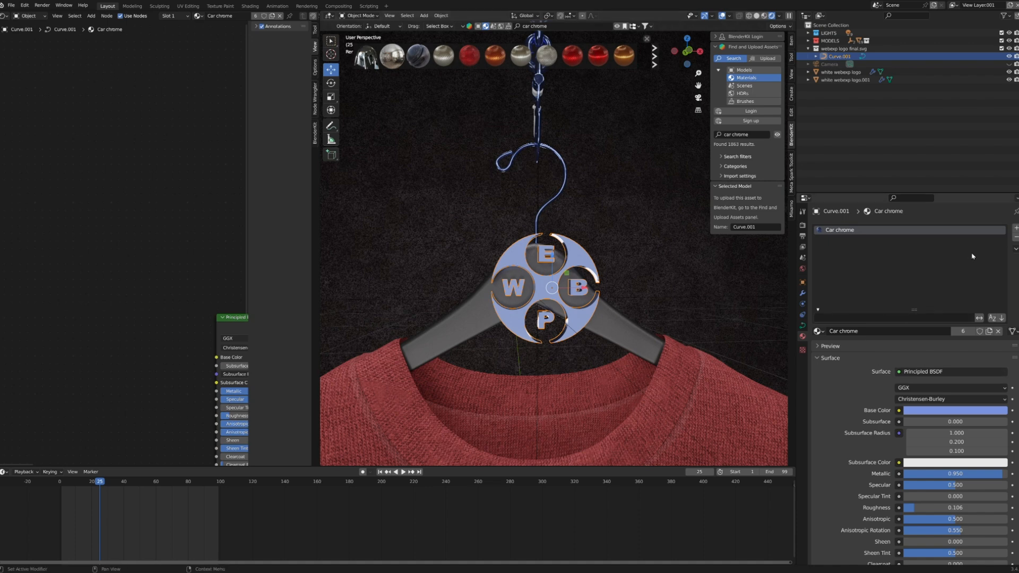
key(ctrl+z)
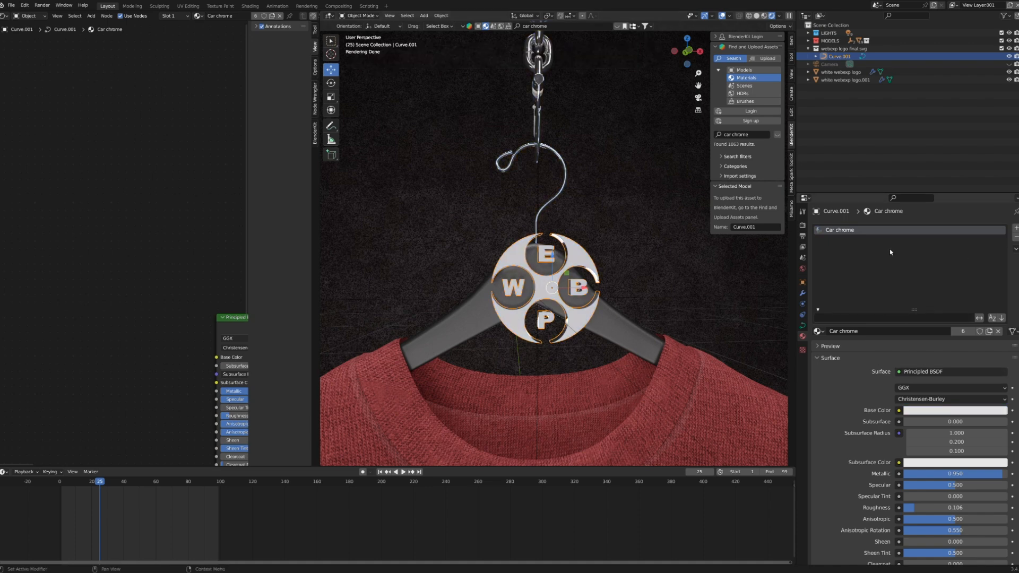
Step: Make the logo's Car chrome material a single-user copy and test green and blue base colors on it without keeping them
click(989, 332)
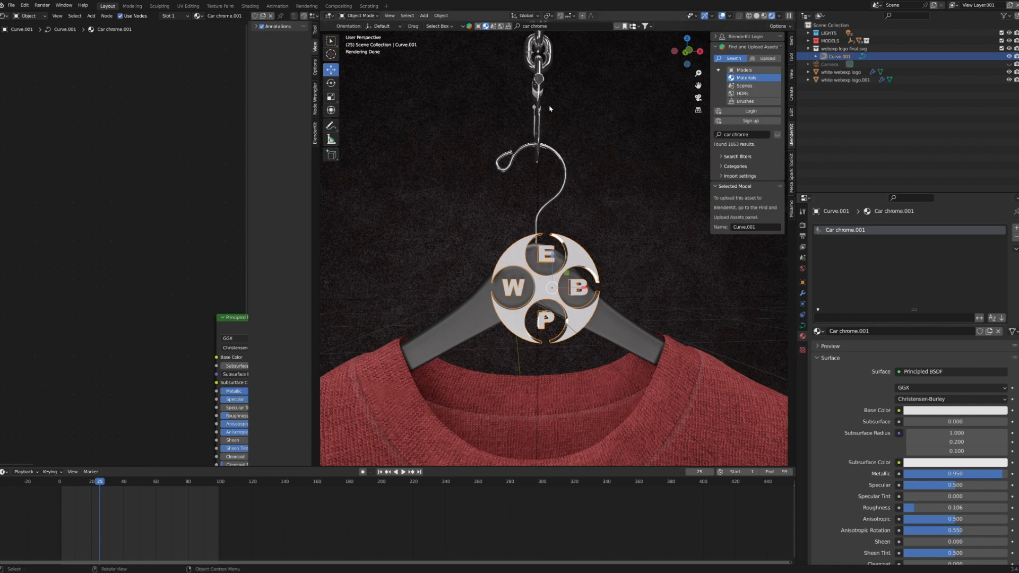
click(950, 411)
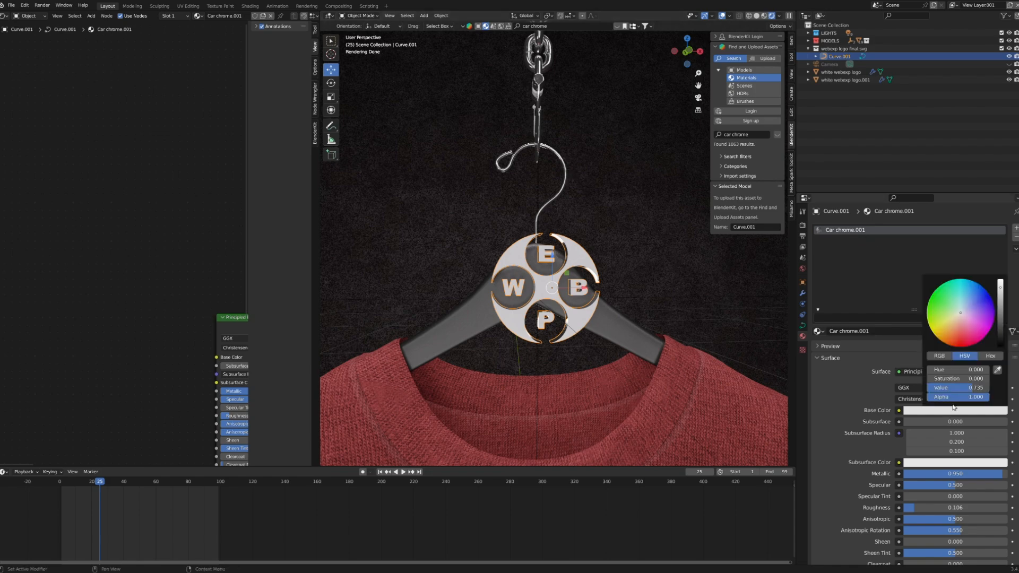
mouse_move(967, 335)
mouse_down()
mouse_move(962, 349)
mouse_move(928, 300)
mouse_up()
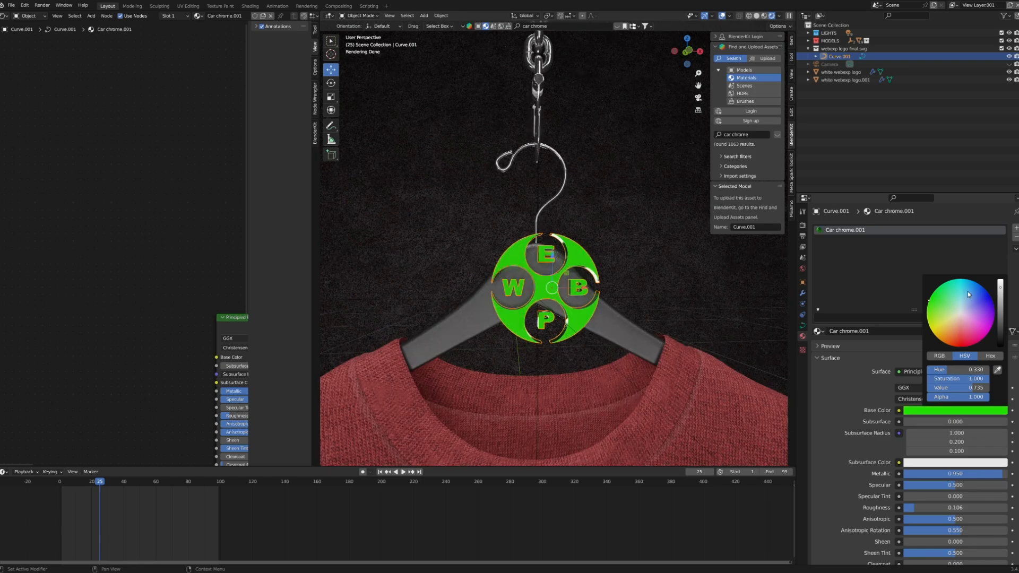
drag(971, 291, 986, 290)
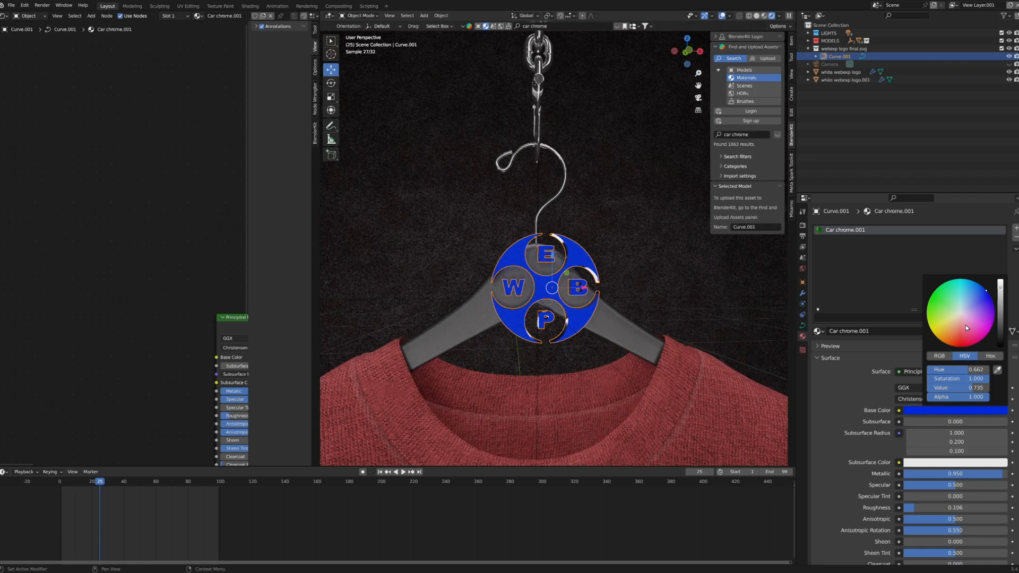
key(Escape)
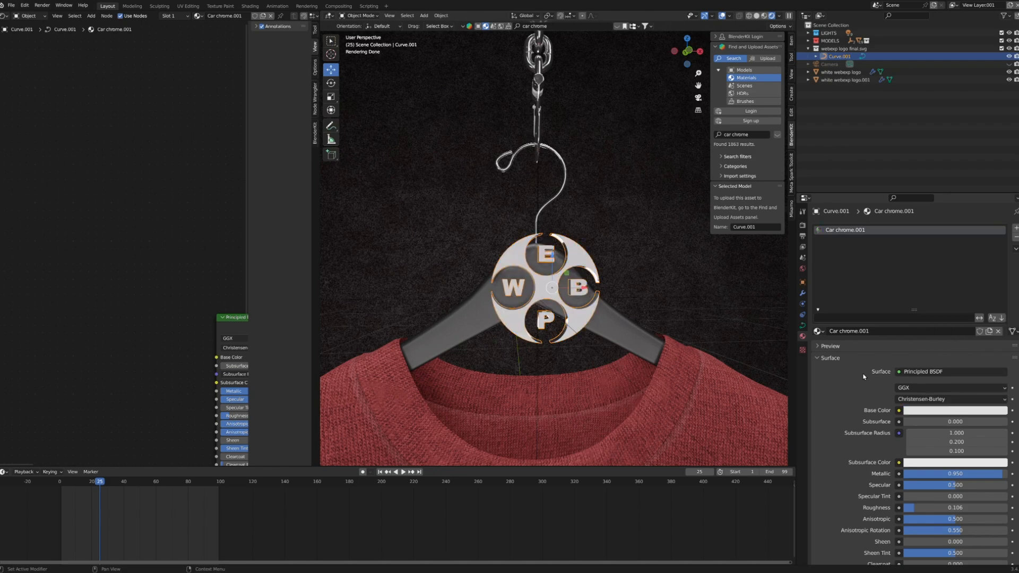
Step: Scale the chrome logo down to fit within the hanger's upper center
middle_drag(582, 359, 501, 223)
scroll(500, 222, up, 3)
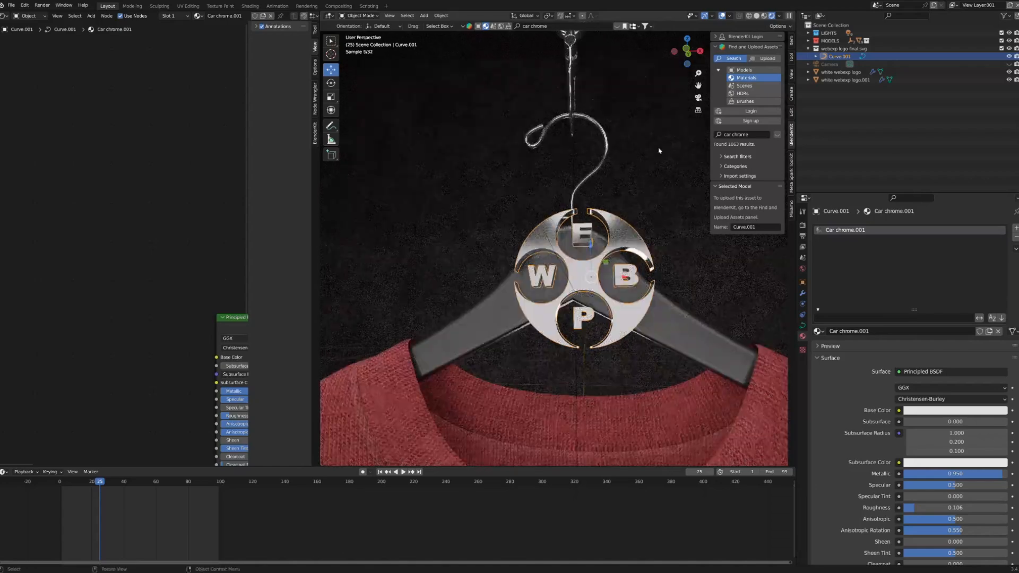
key(s)
click(612, 263)
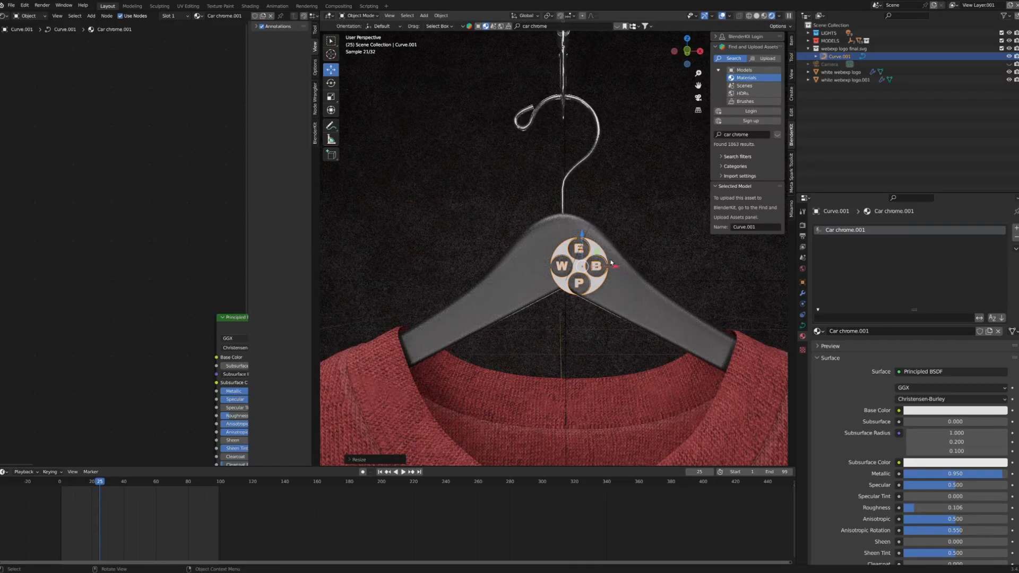
Step: Move the scaled logo up and along X to center it on the hanger below the hook
key(g)
key(x)
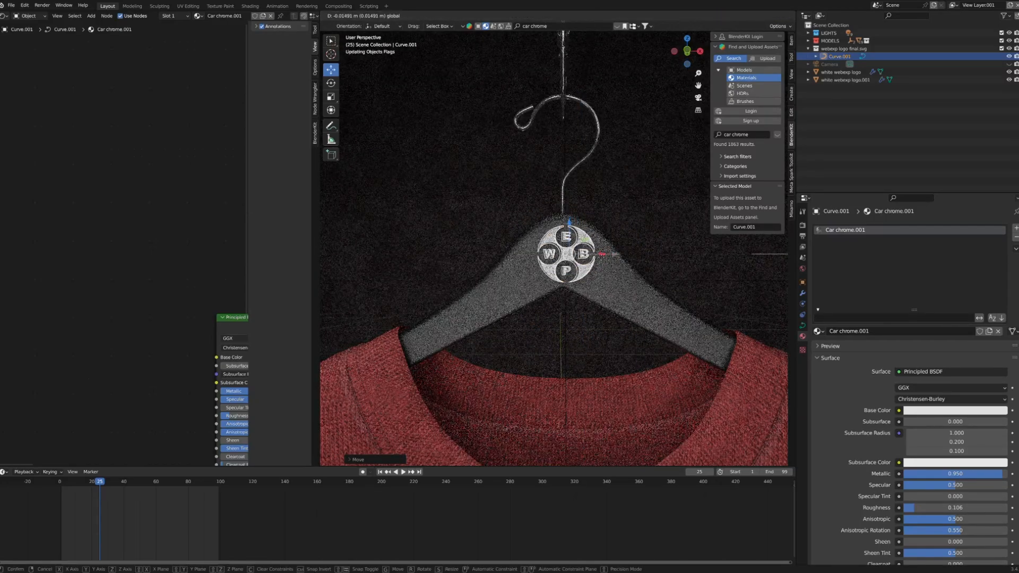
click(596, 255)
scroll(597, 254, up, 4)
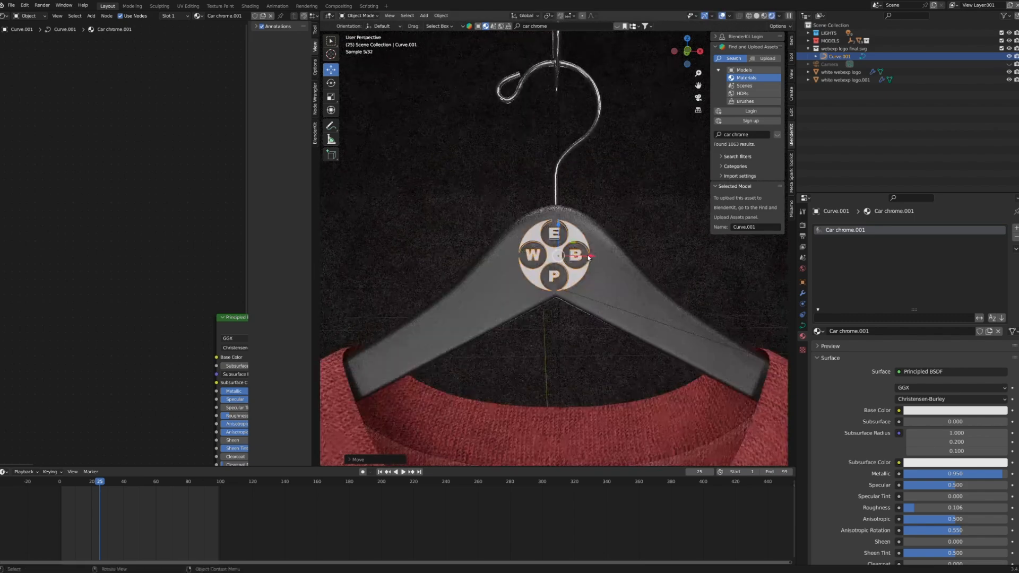
Step: Move the chrome logo along Y in side view until it sits against the front face of the hanger
middle_drag(585, 267, 610, 250)
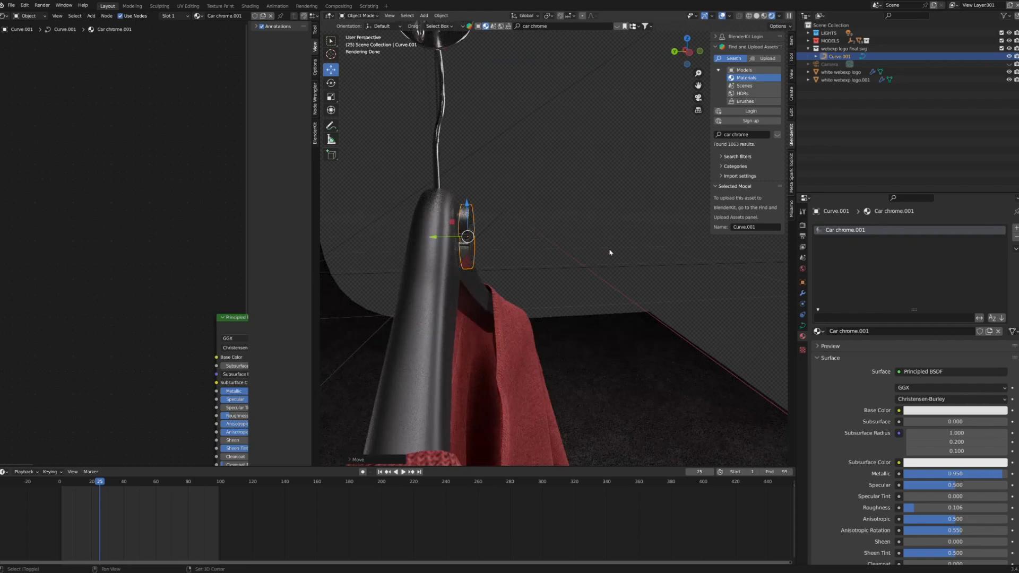
click(688, 56)
scroll(525, 246, up, 5)
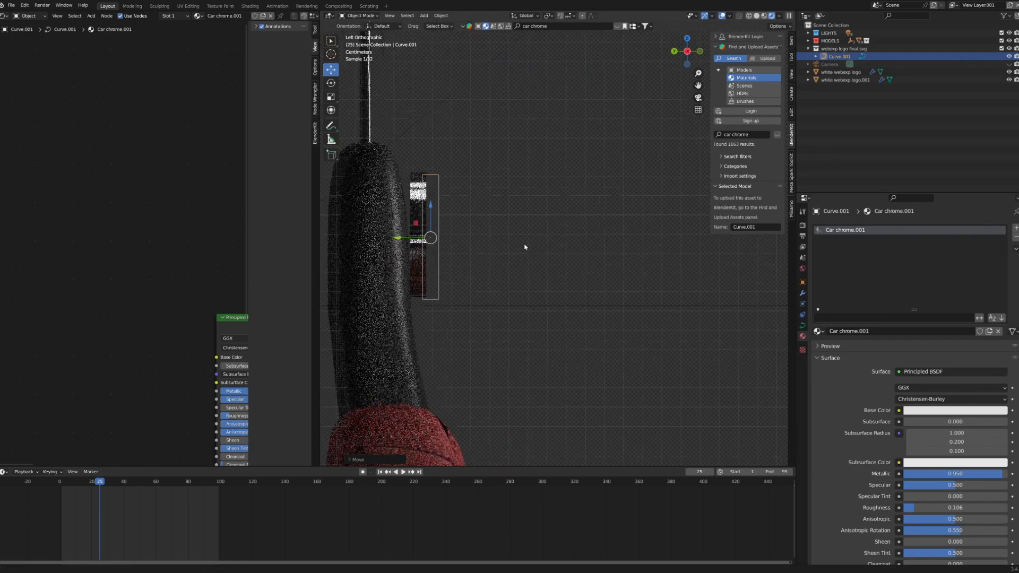
drag(598, 290, 573, 290)
click(641, 259)
middle_drag(641, 259, 557, 263)
scroll(606, 268, up, 3)
click(612, 264)
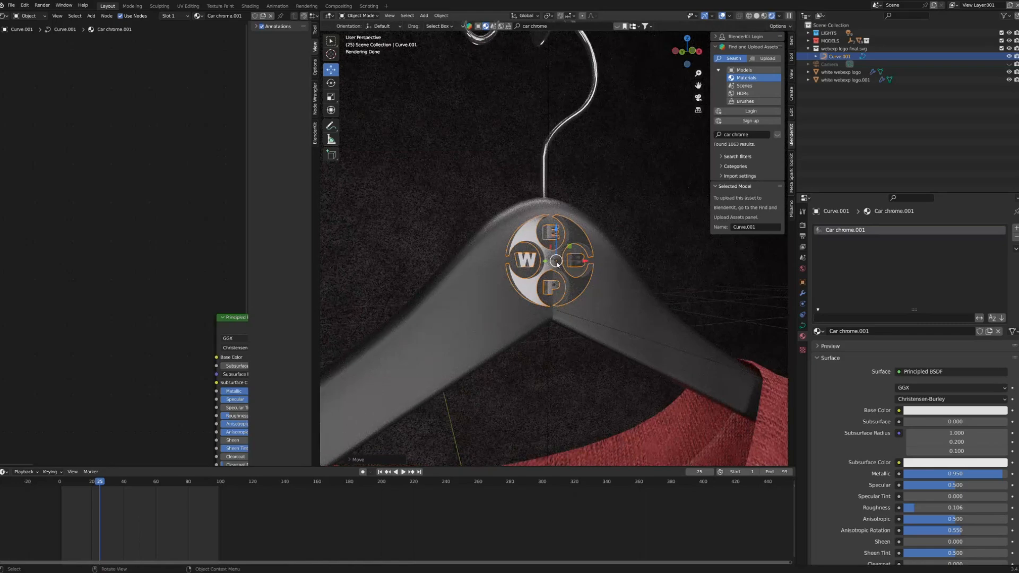
Step: Parent the chrome logo to the Empty Sway object using Object (Keep Transform)
scroll(588, 296, down, 5)
middle_drag(614, 296, 665, 303)
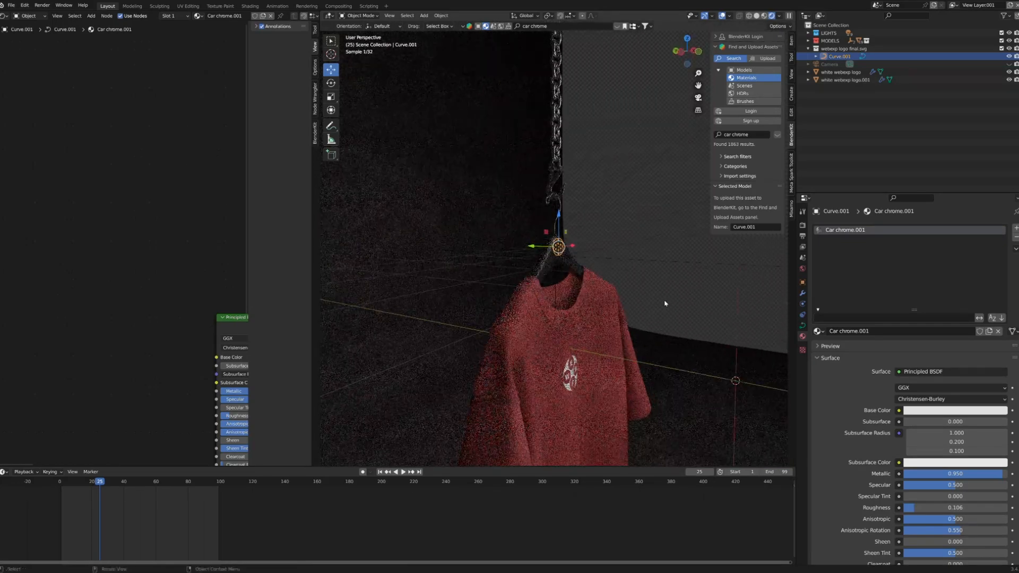
click(660, 242)
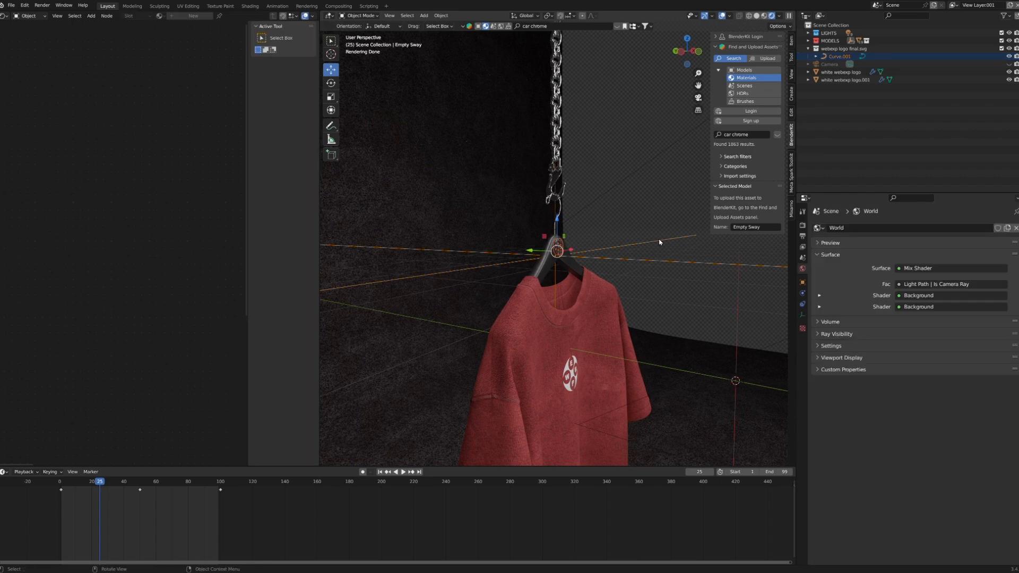
key(ctrl+p)
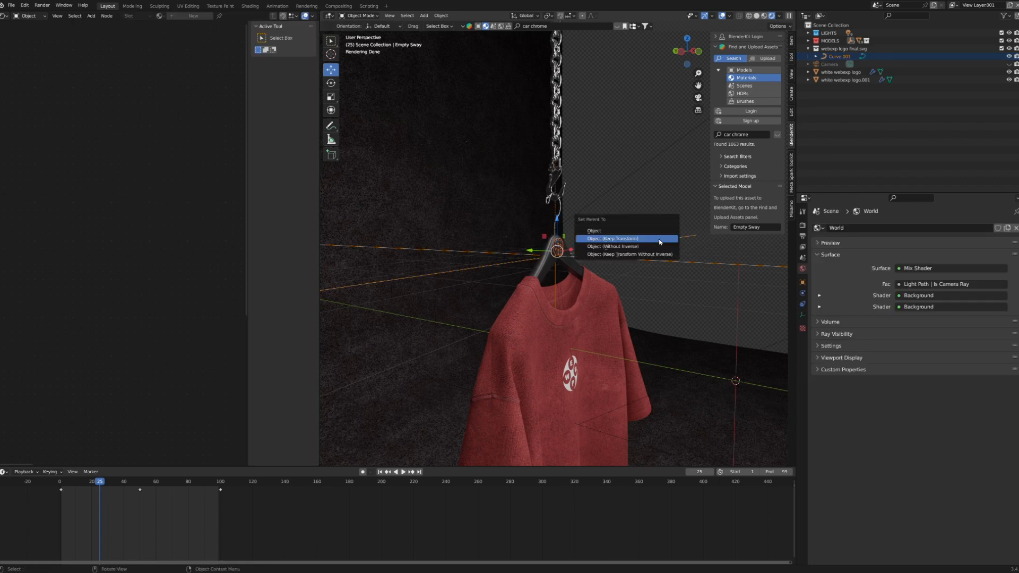
click(660, 239)
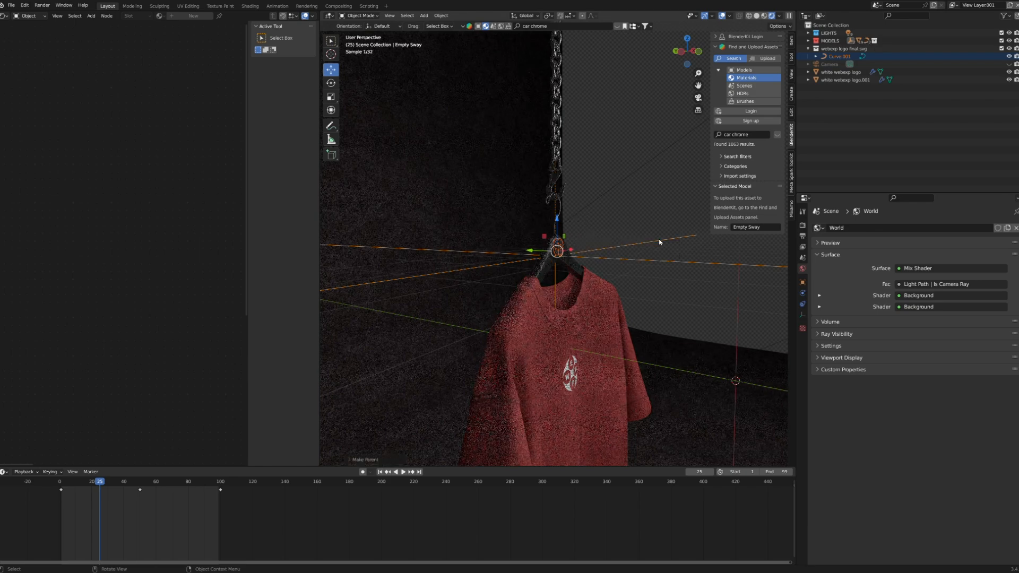
click(659, 221)
Step: Inspect the mounted logo up close and play the sway animation, also through the camera, to check that the logo follows the hanger
middle_drag(616, 259, 618, 245)
scroll(619, 245, up, 2)
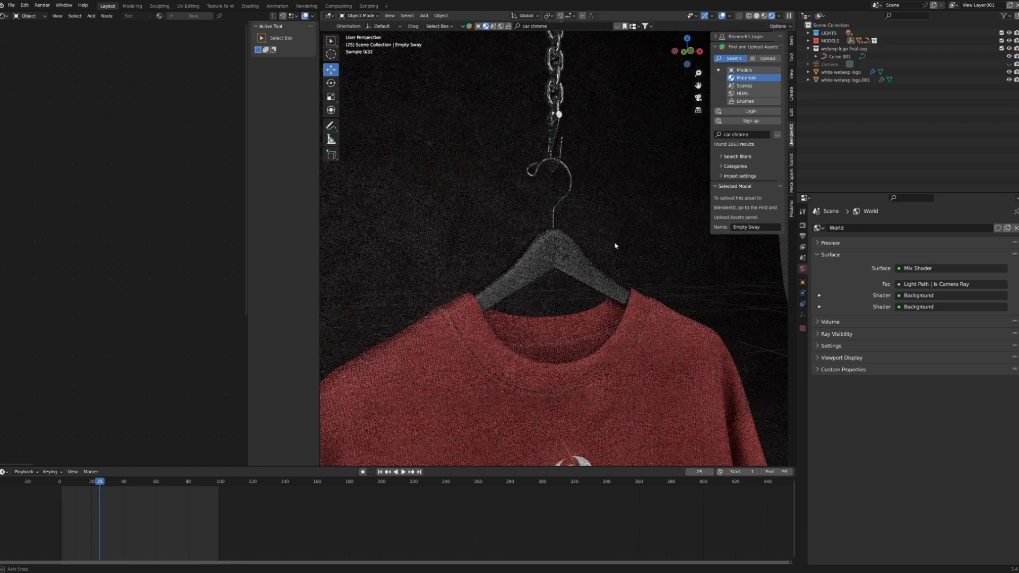
scroll(608, 246, down, 2)
scroll(561, 255, up, 3)
click(581, 268)
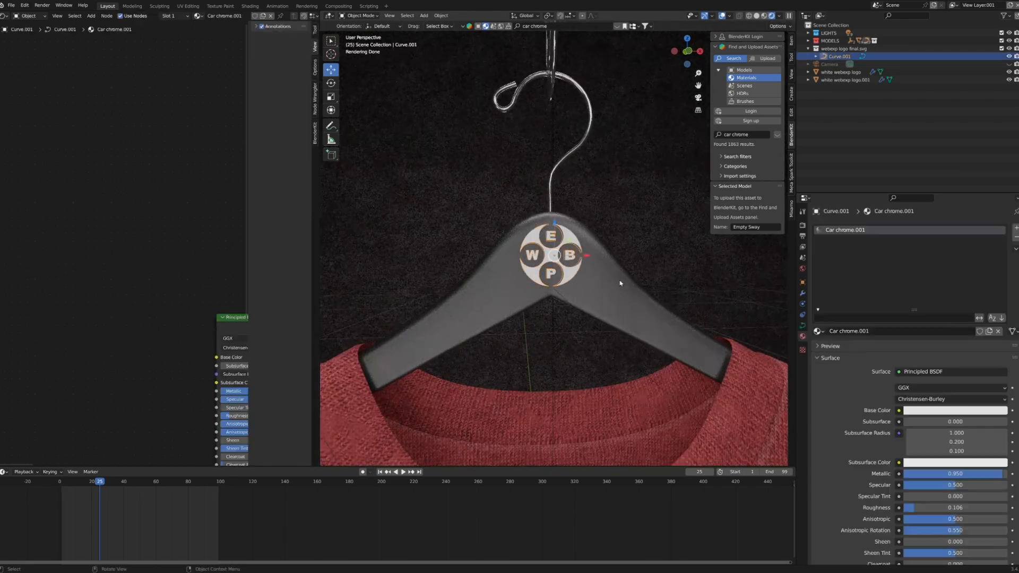
key(space)
scroll(657, 303, down, 5)
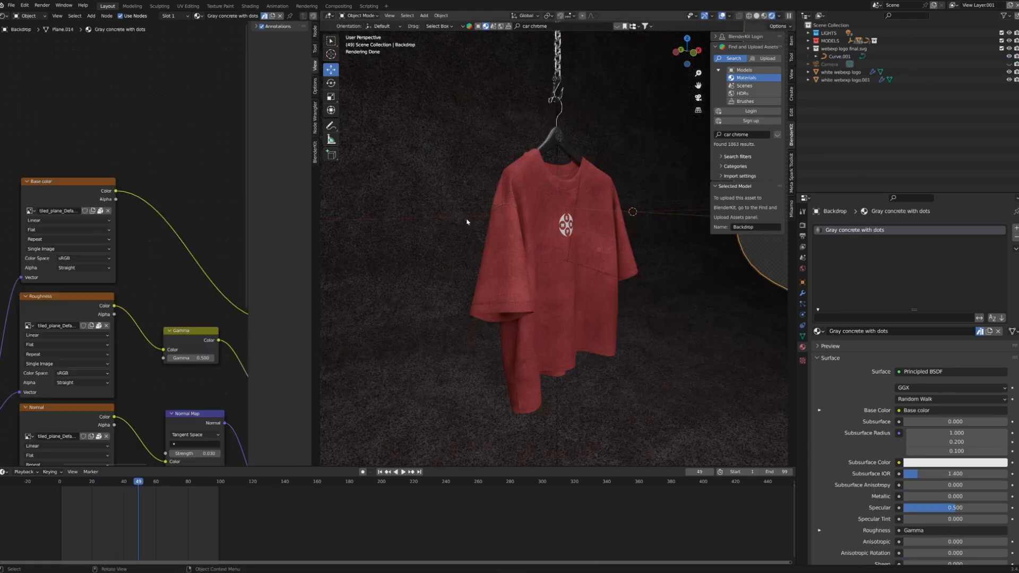
middle_drag(467, 221, 450, 219)
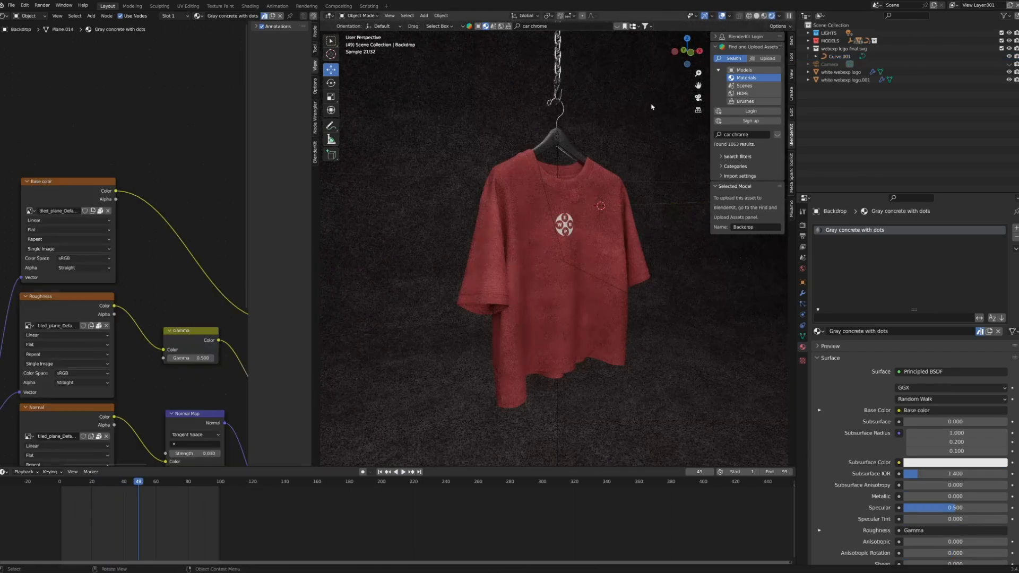
click(699, 97)
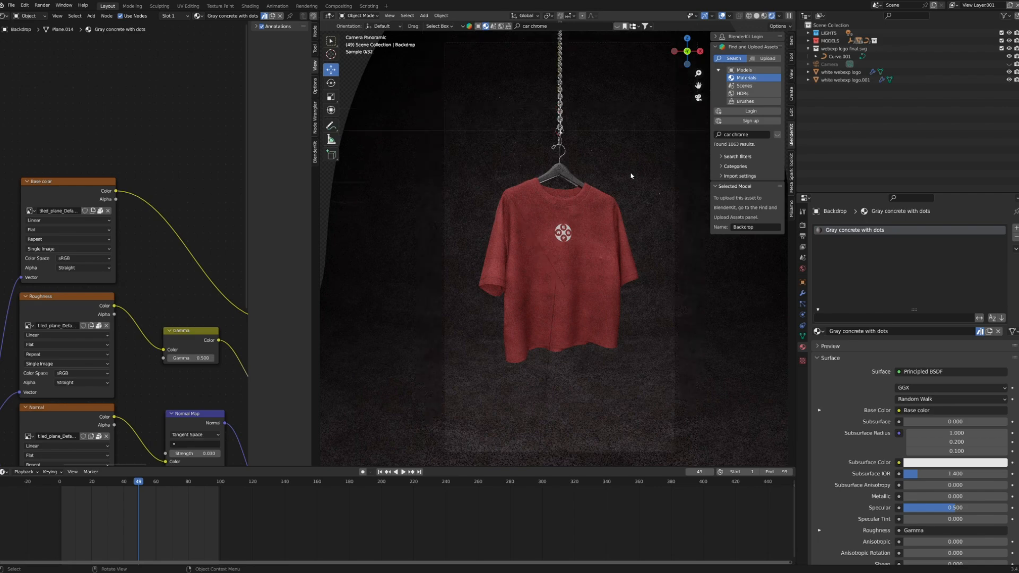
click(402, 472)
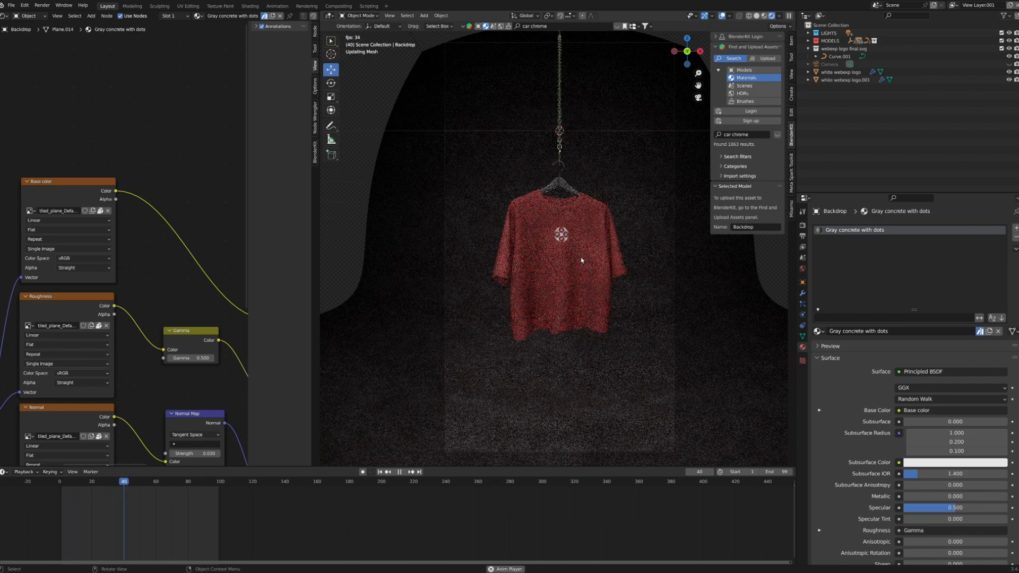
key(space)
Step: Hide the viewport sidebar and scrub and play through Empty Sway's keyframes to review the existing sway motion
key(n)
middle_drag(589, 262, 628, 221)
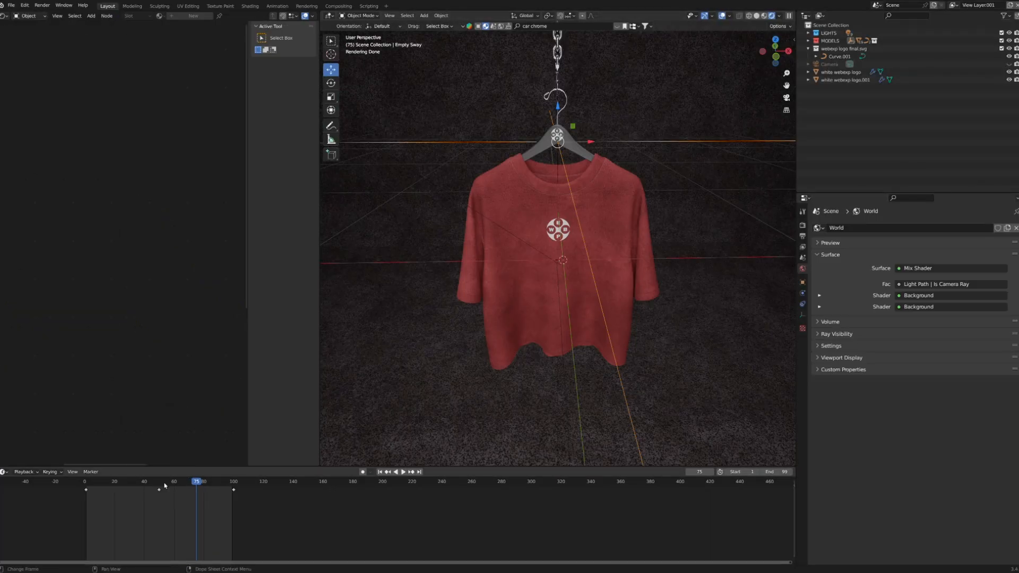
click(88, 483)
key(space)
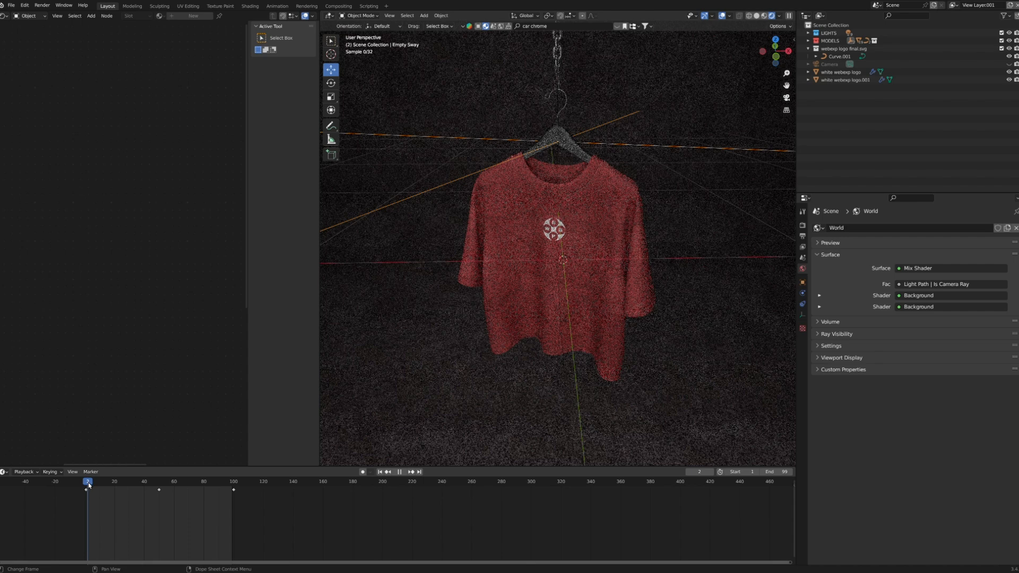
drag(160, 486, 122, 495)
key(space)
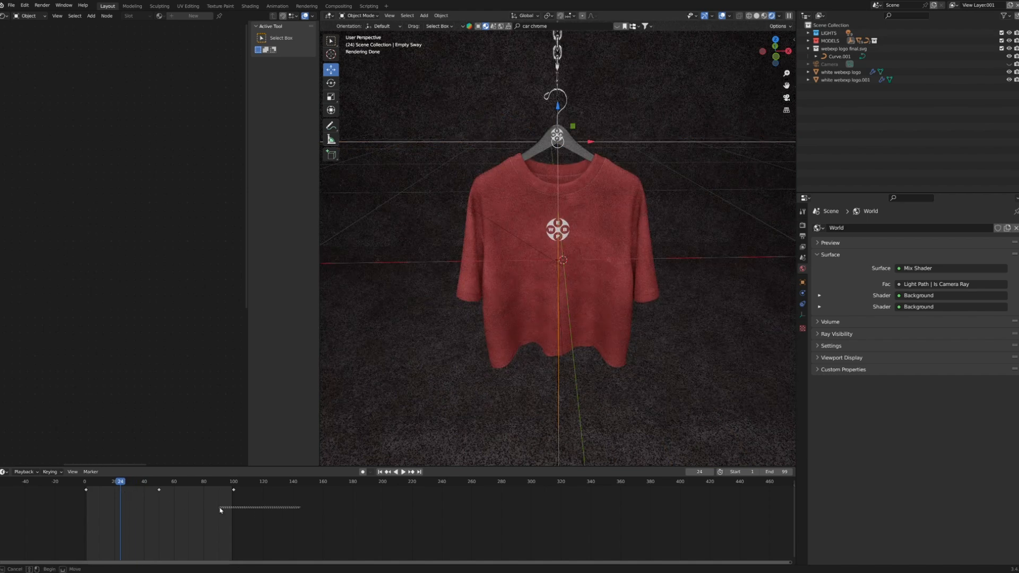
click(86, 491)
key(space)
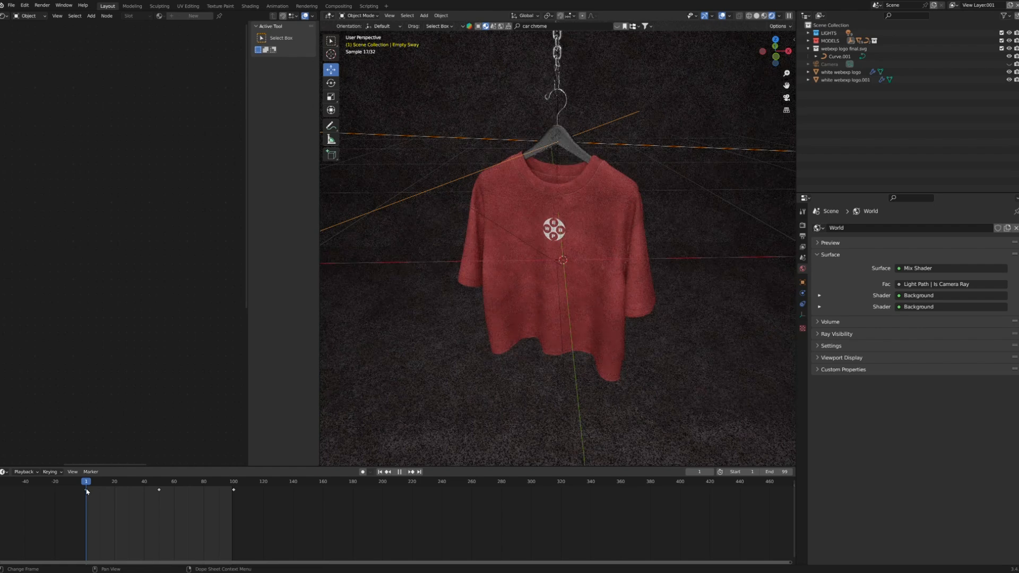
key(space)
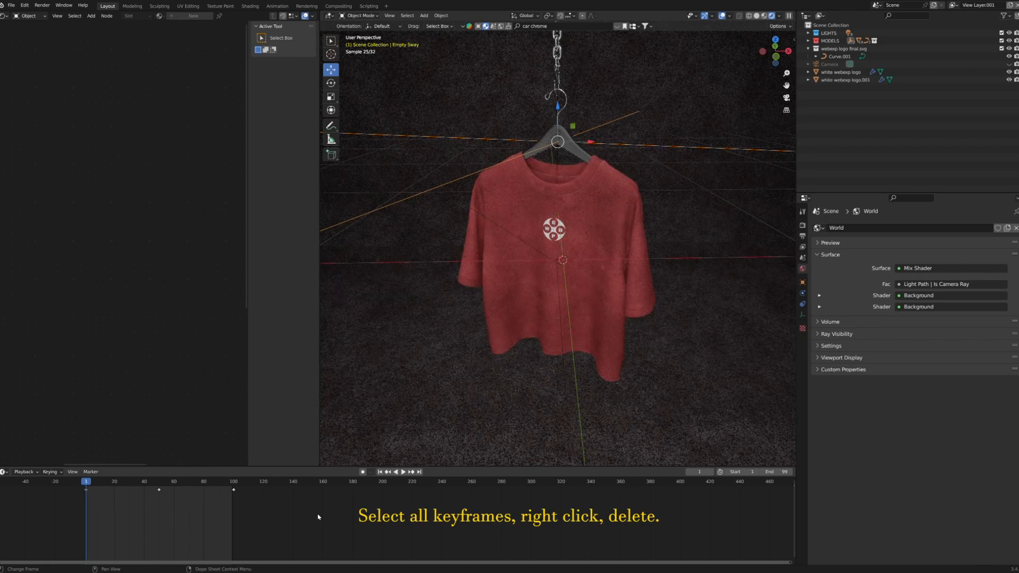
Step: Delete all existing sway keyframes of Empty Sway
drag(317, 513, 70, 486)
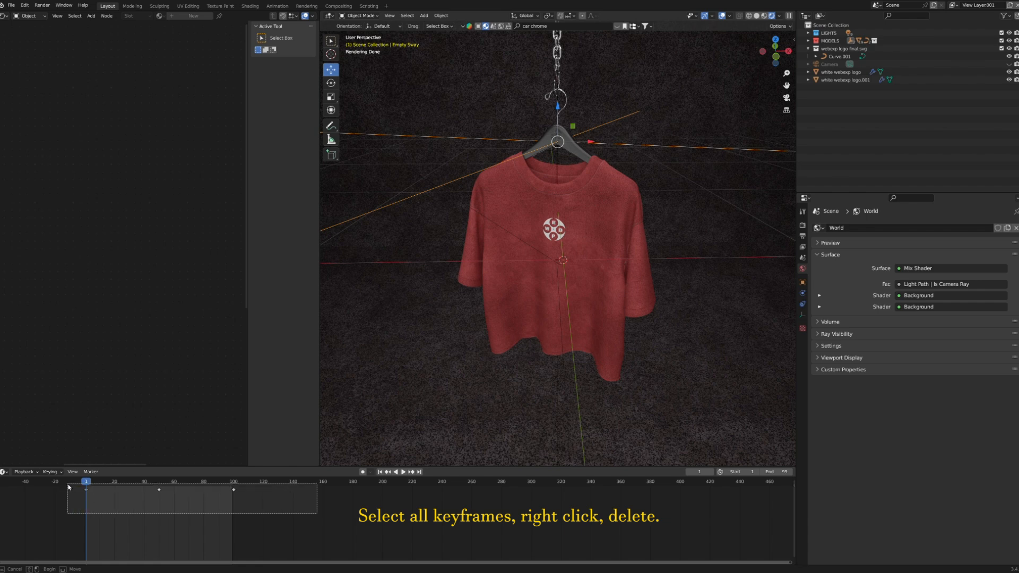
right_click(128, 501)
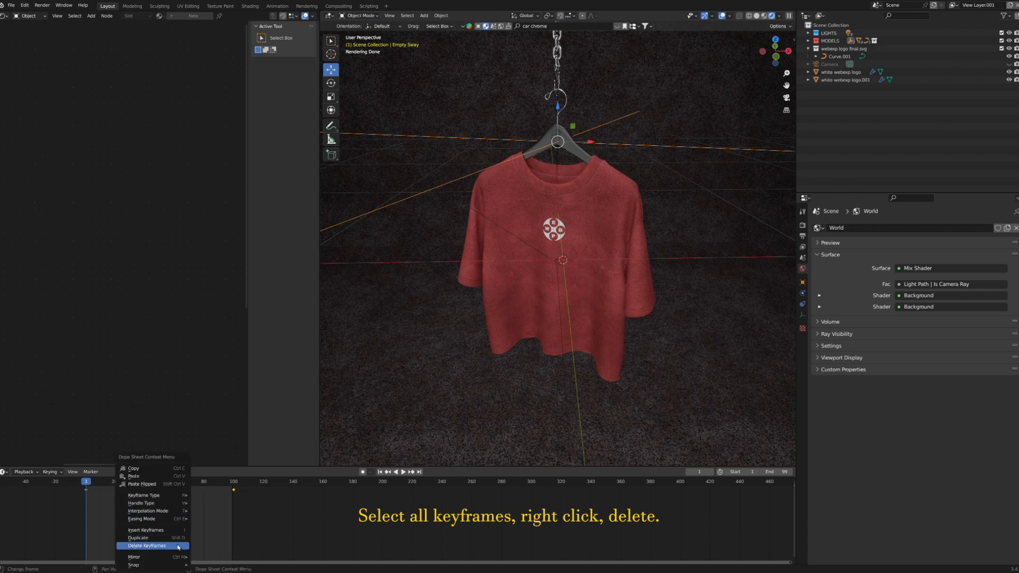
click(159, 545)
Step: Set Empty Sway's Z rotation to 0° and keyframe it at frame 1
click(803, 283)
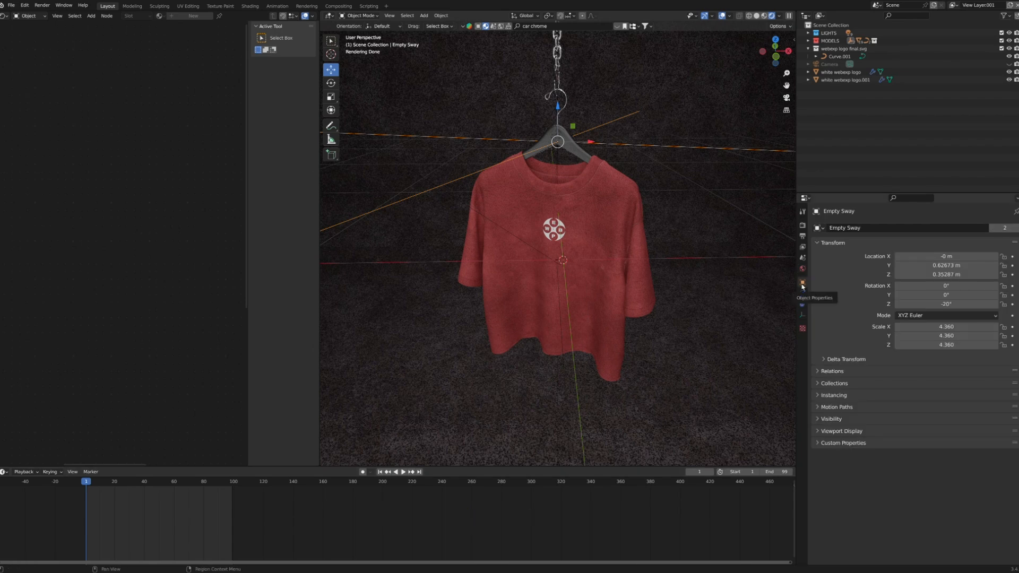
click(940, 305)
text(0)
key(Return)
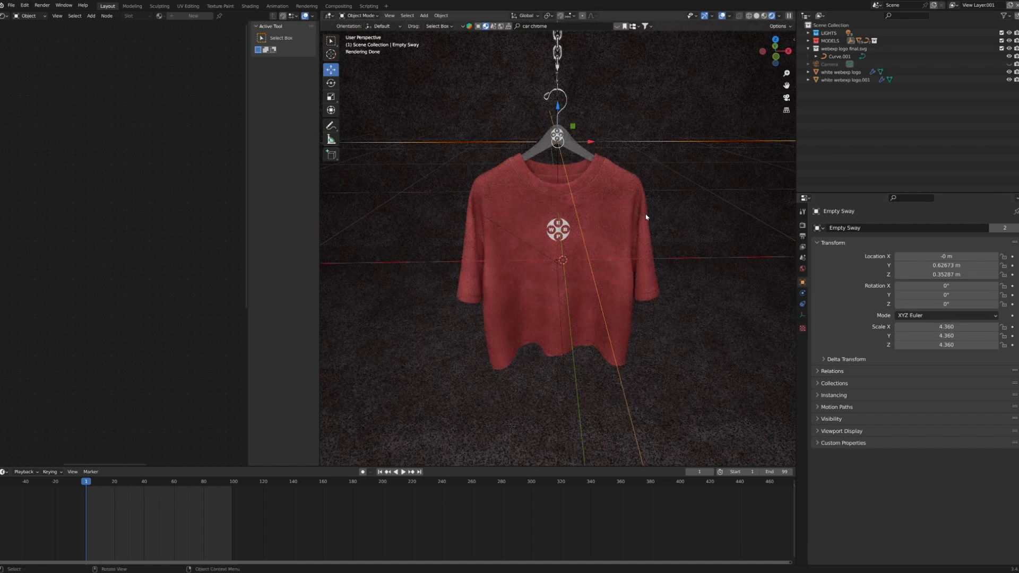
scroll(505, 448, down, 2)
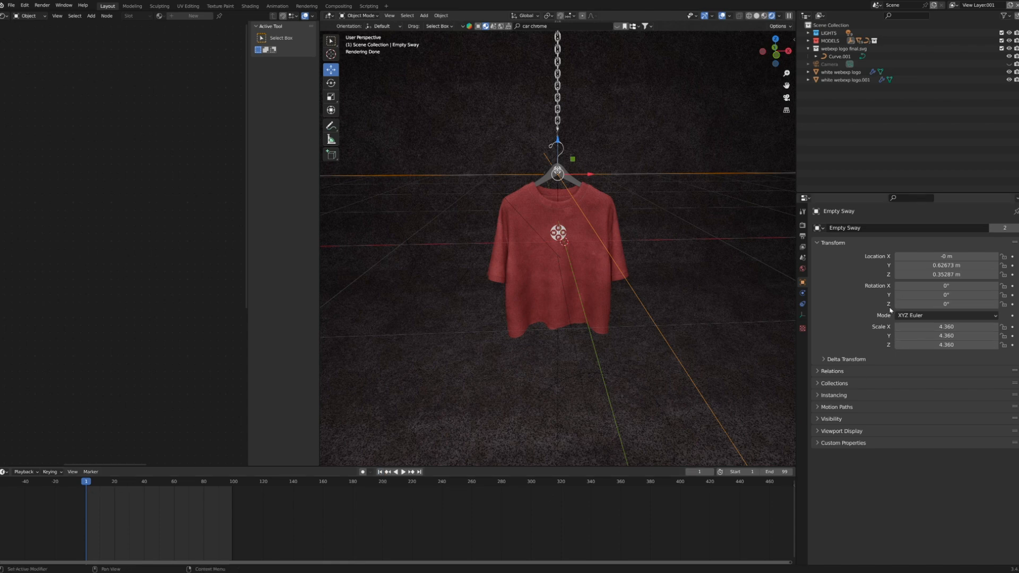
click(1012, 306)
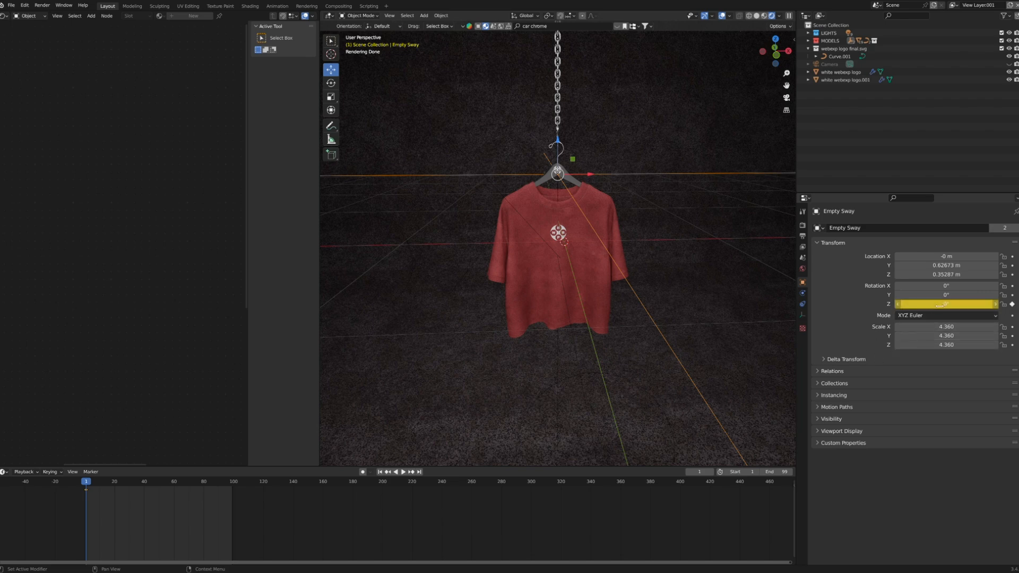
Step: At frame 100, set Empty Sway's Z rotation to -360° and keyframe it
key(shift+Right)
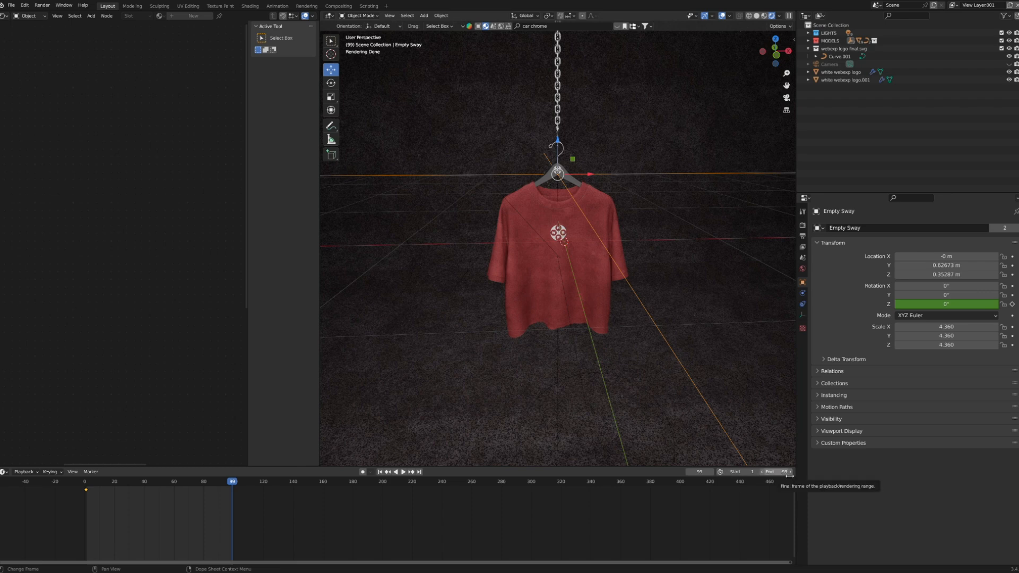
click(711, 472)
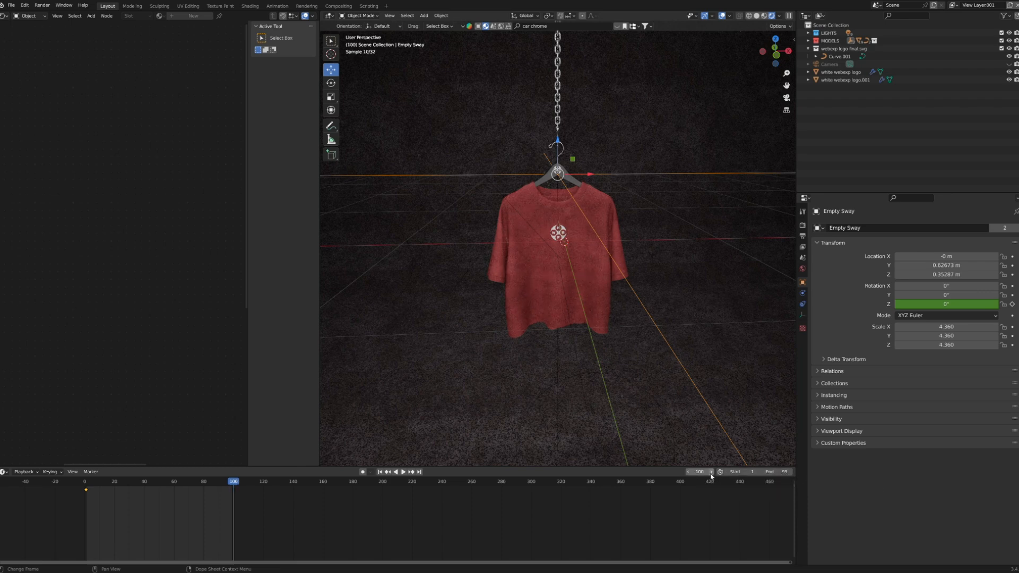
click(975, 304)
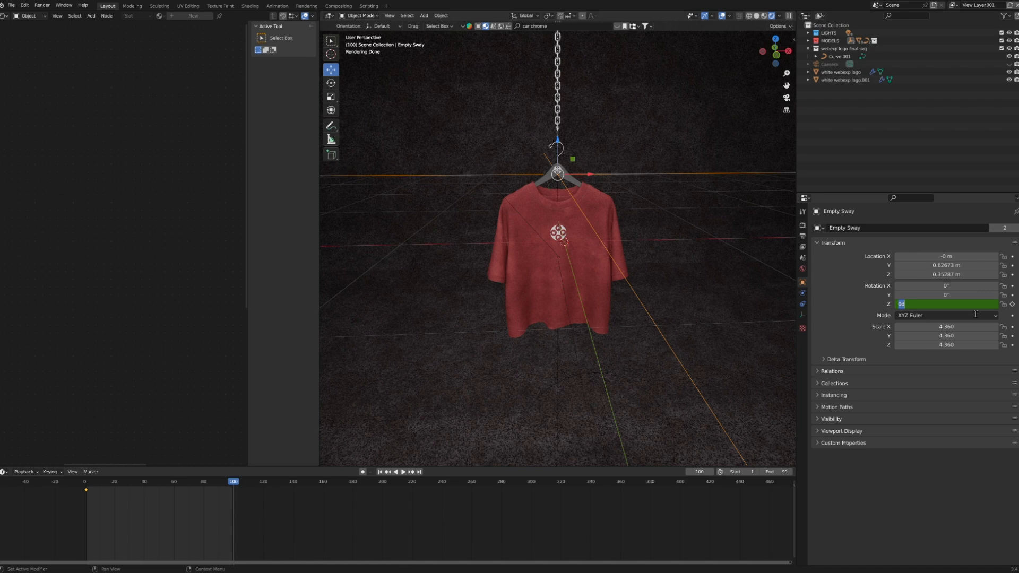
text(-360)
key(Return)
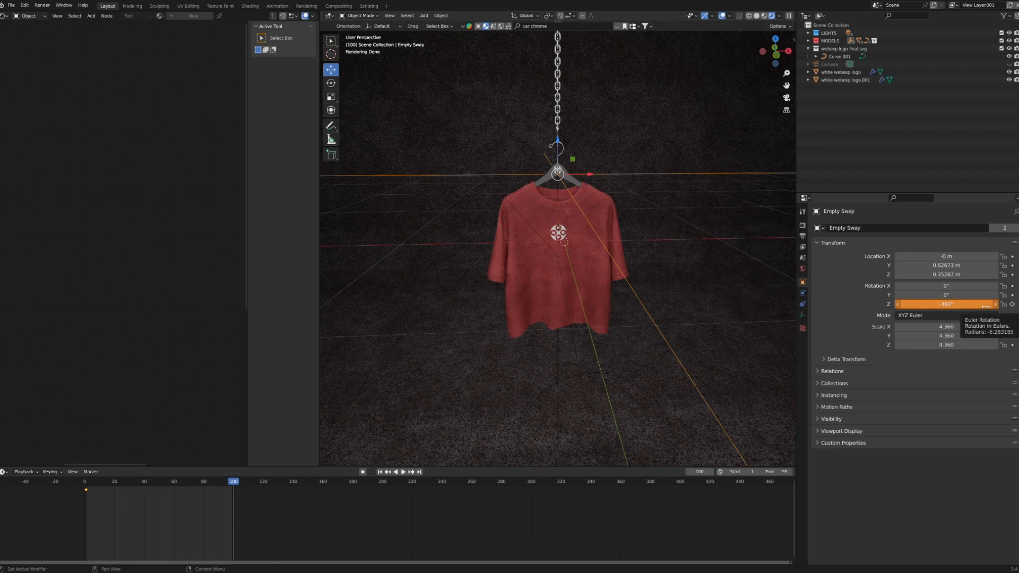
click(1012, 304)
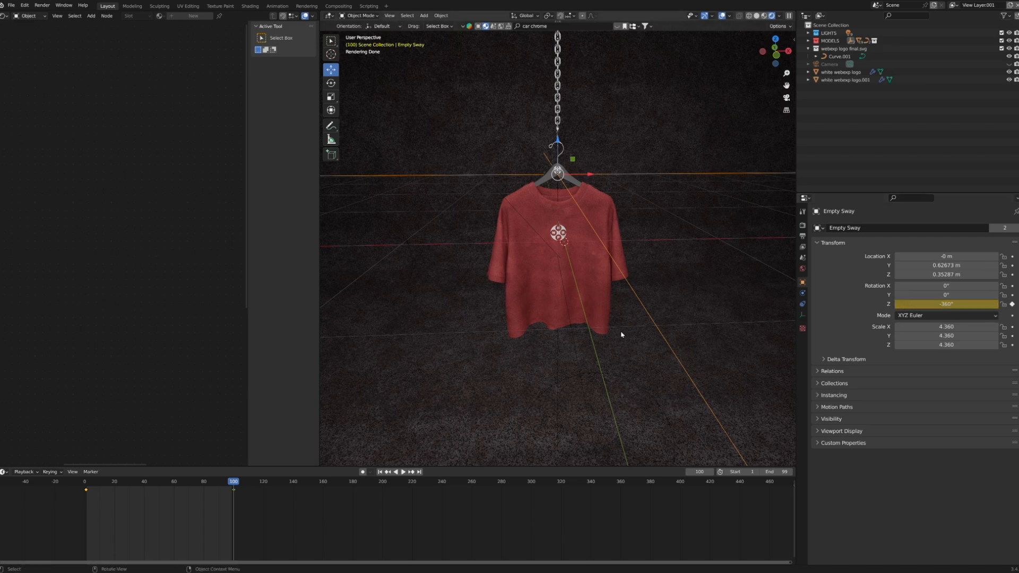
Step: Play the full-turn animation through the camera view to check the rotation speed
click(785, 97)
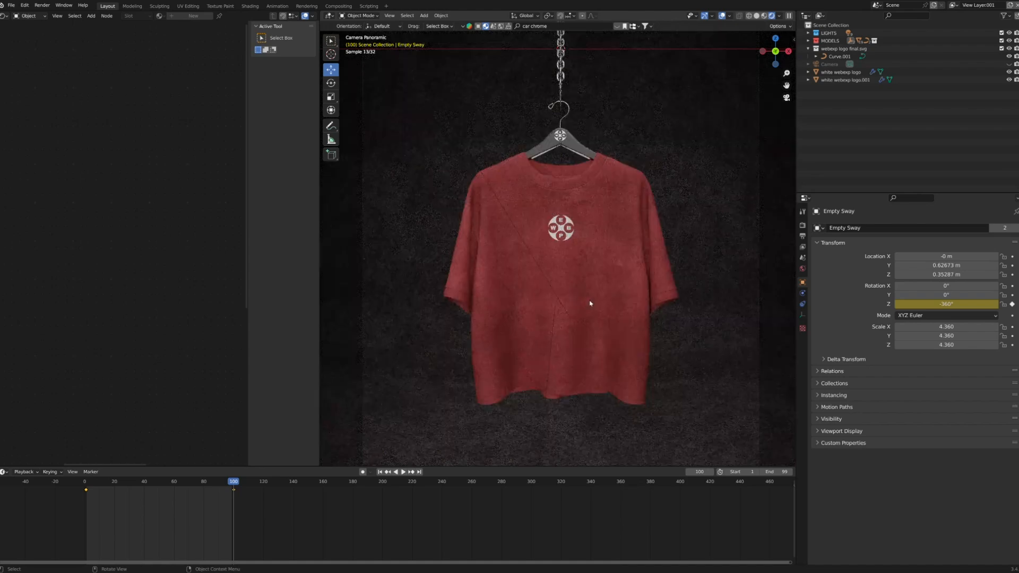
key(space)
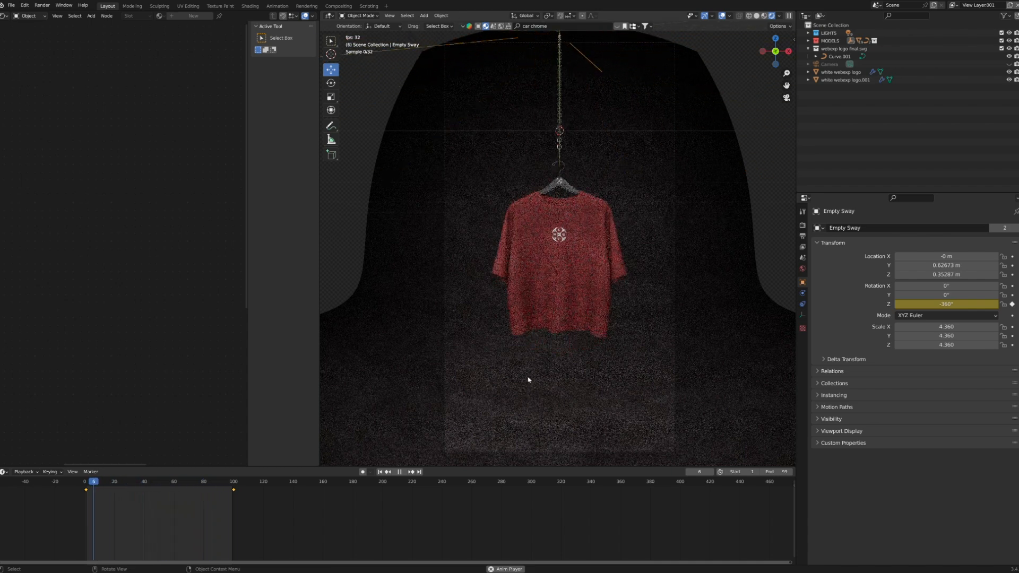
key(space)
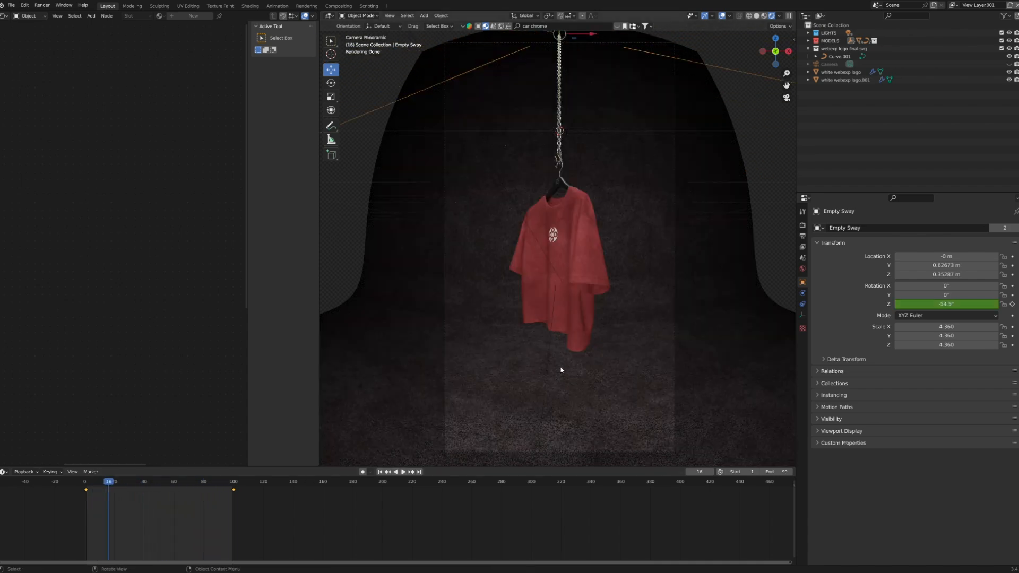
Step: Set the animation's end frame to 180 and move the last rotation keyframe just past that frame
click(789, 473)
text(180)
key(Return)
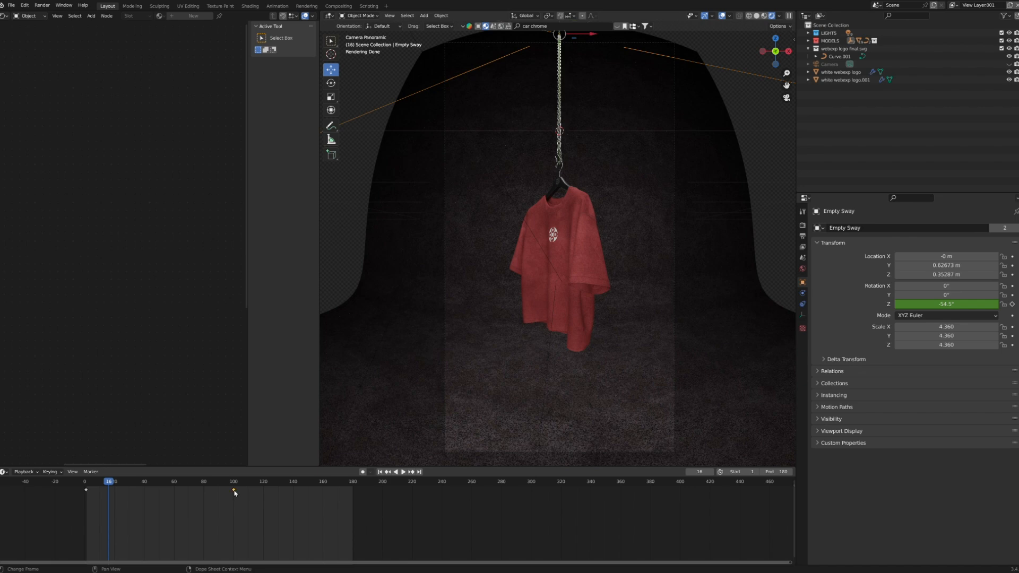
drag(235, 492, 361, 517)
Step: Play back the lengthened rotation animation and return to frame 1
key(space)
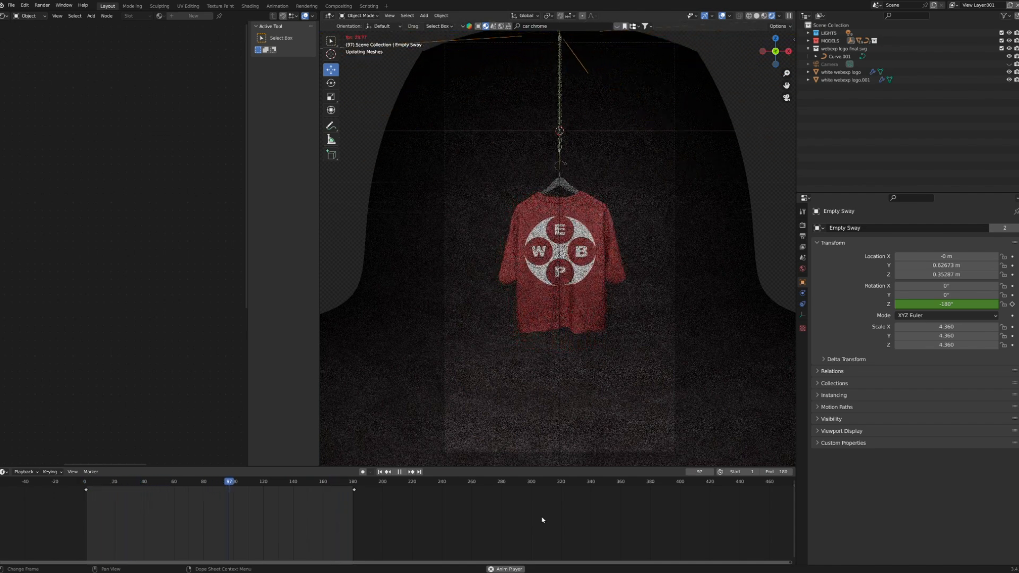
click(399, 472)
click(380, 472)
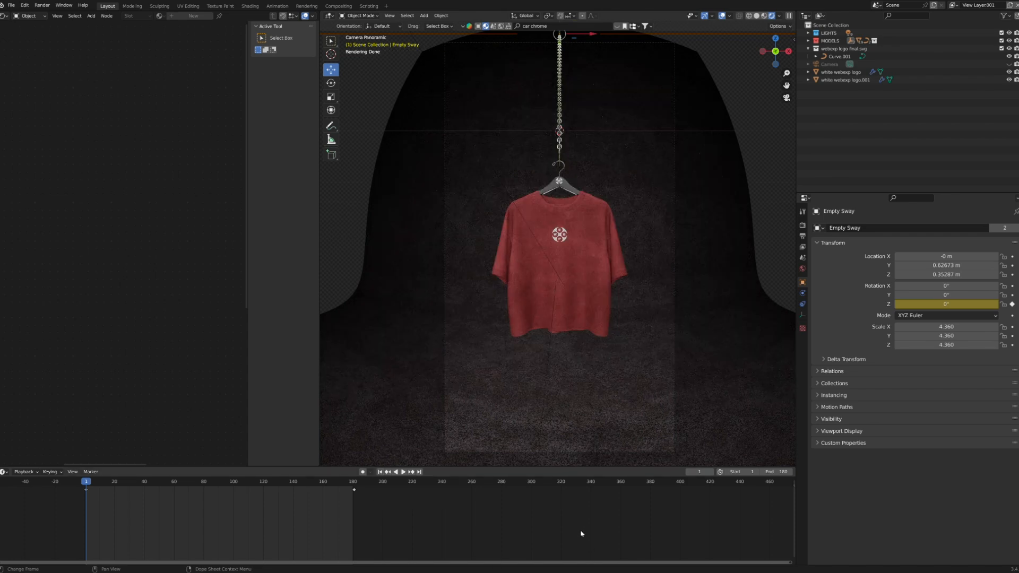
Step: Review the scene's output settings for the FFmpeg video, including the available container formats and the resolution, frame range and output path
click(802, 236)
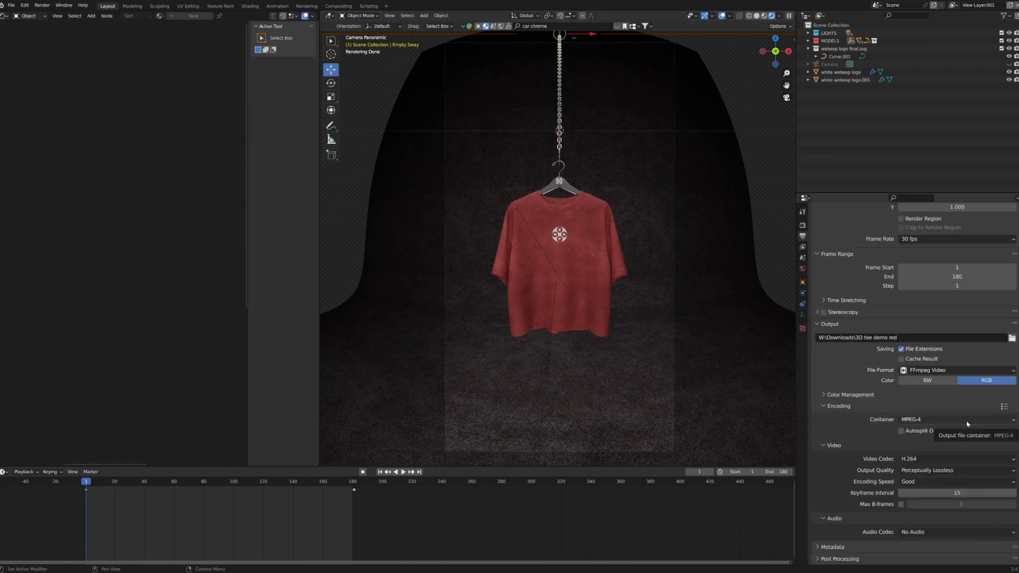
click(966, 421)
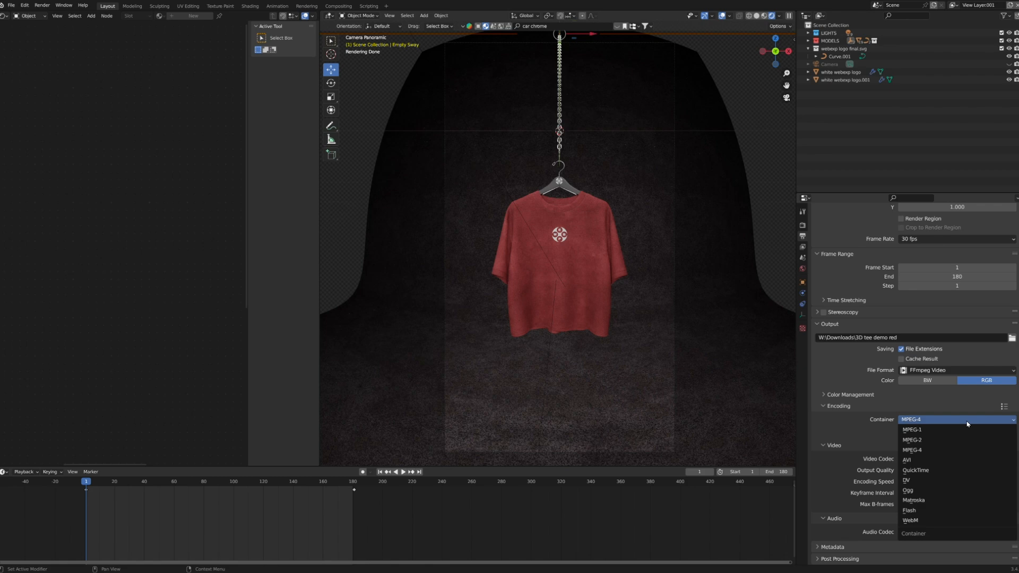
click(967, 422)
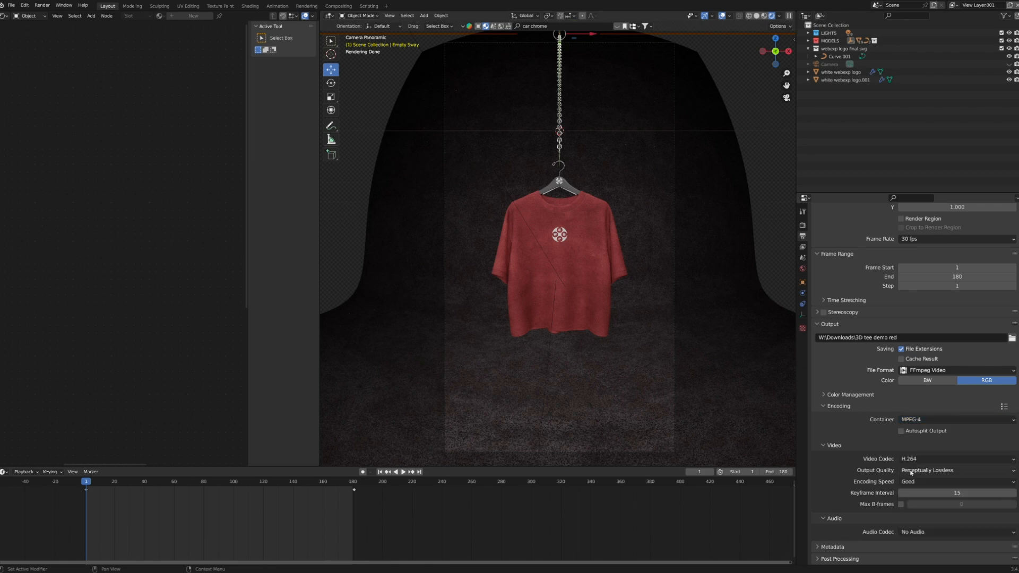
scroll(842, 315, up, 3)
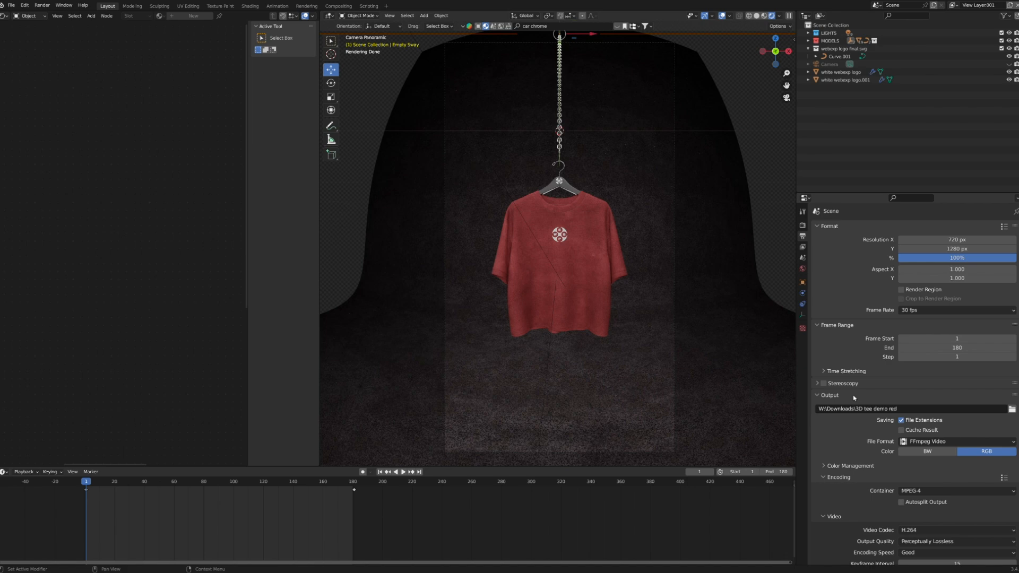
Step: Switch the viewport to solid shading and start rendering the full shirt rotation animation
click(756, 16)
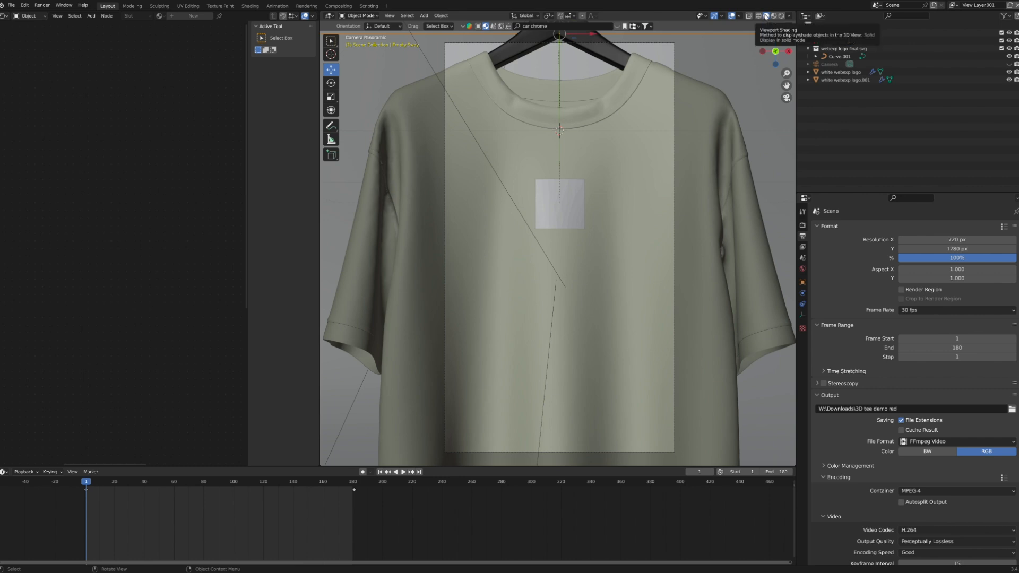
click(644, 141)
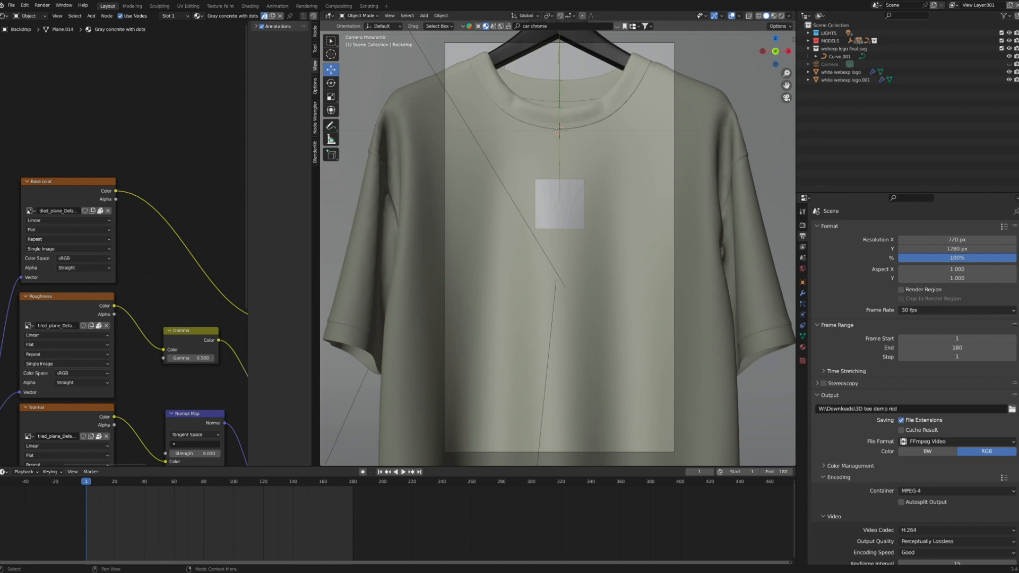
click(42, 5)
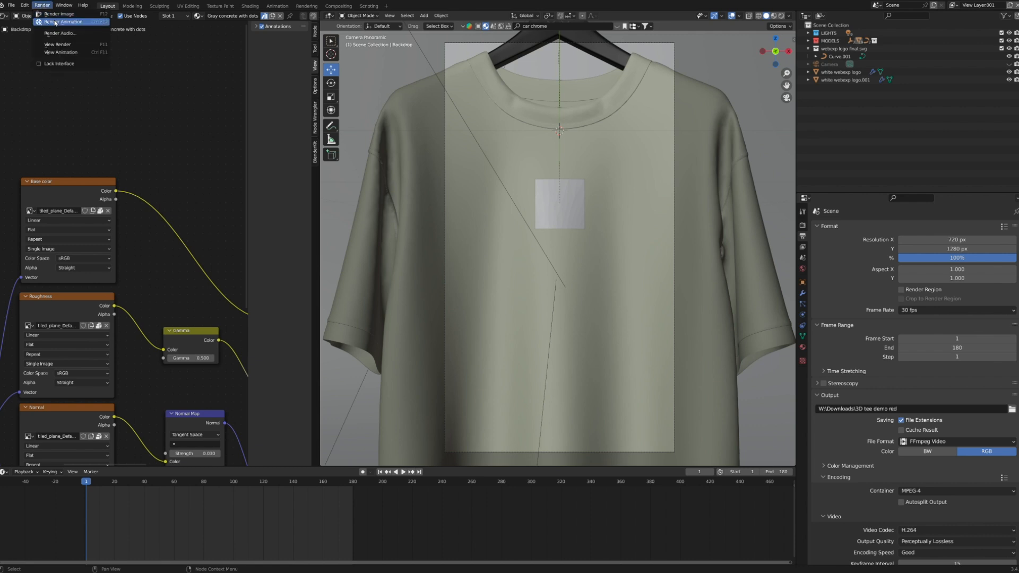
click(56, 22)
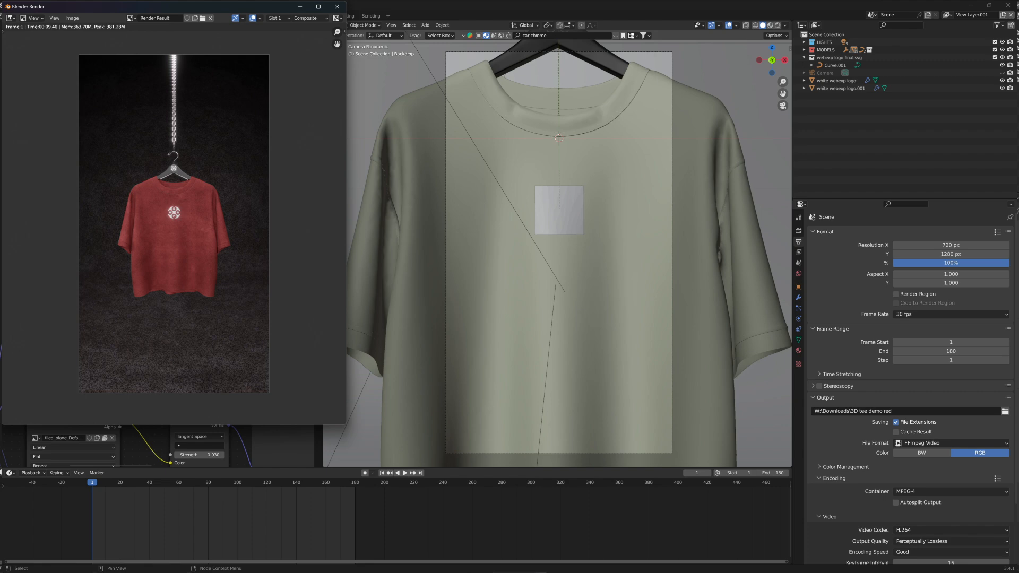